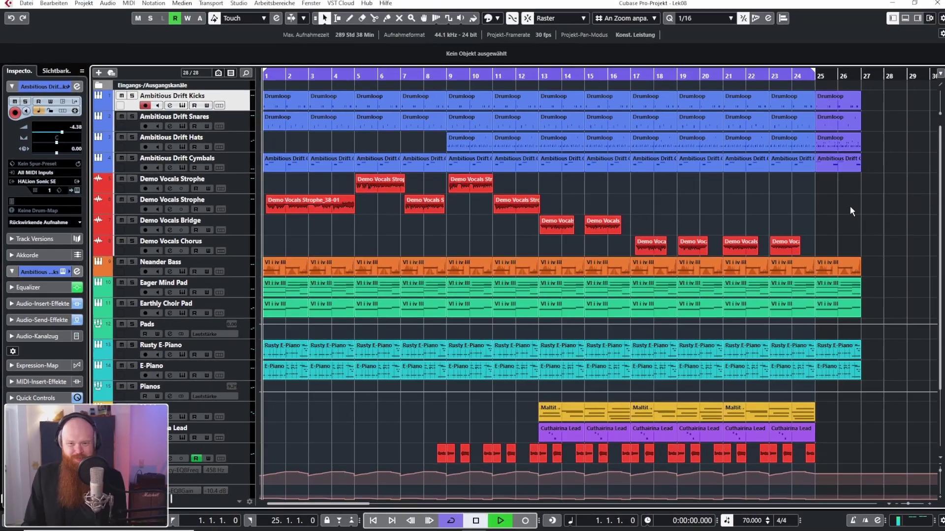
Play the song arrangement in Cubase from the start, stop it, then return to Text.odt in Writer
key(space)
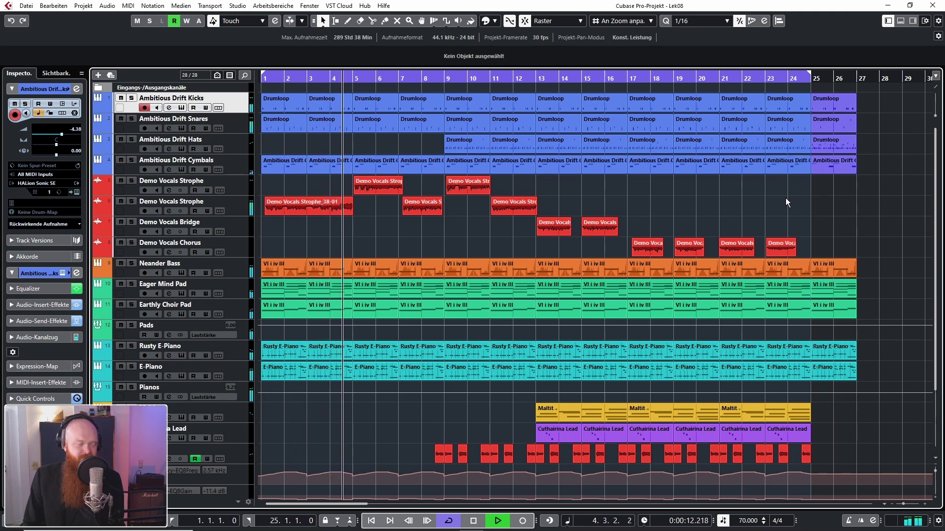
key(space)
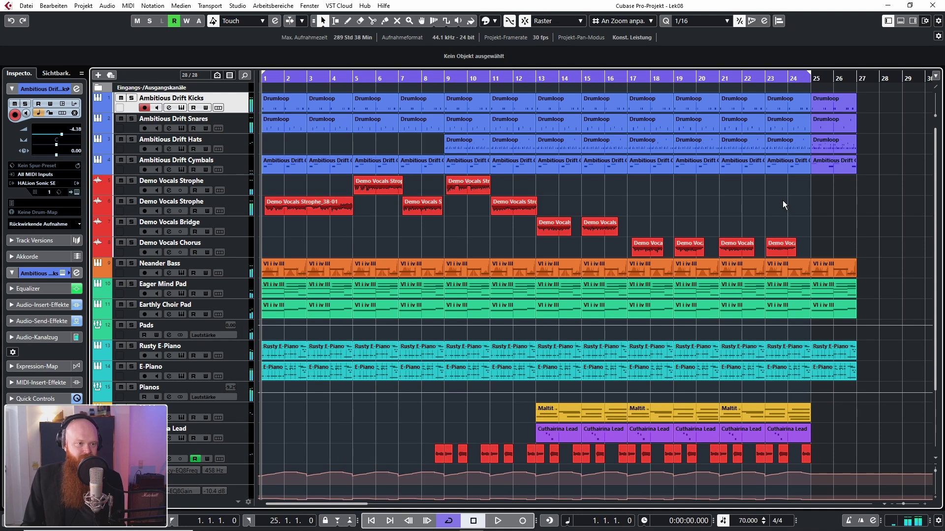
key(alt+Tab)
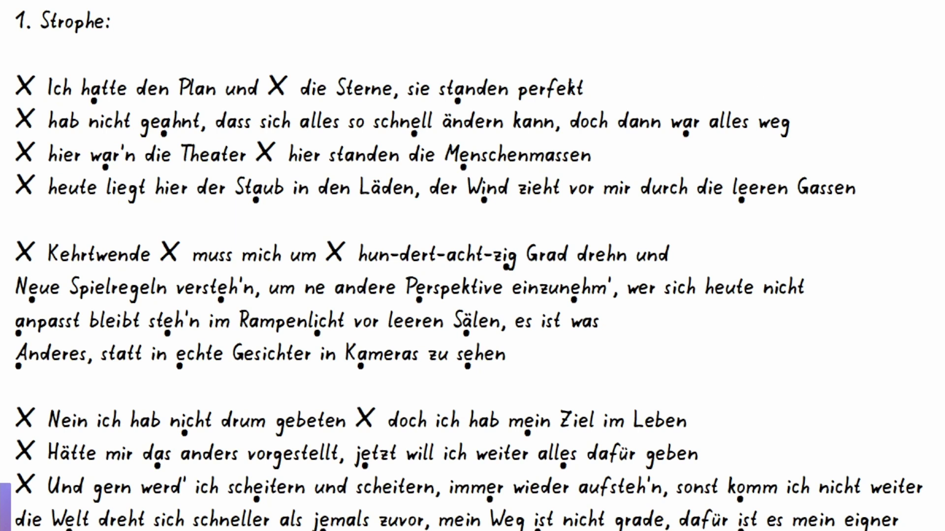
Mark the rhyming words 'standen perfekt' and 'war alles weg' and tag the line ends A, A, B, B
drag(591, 89, 22, 89)
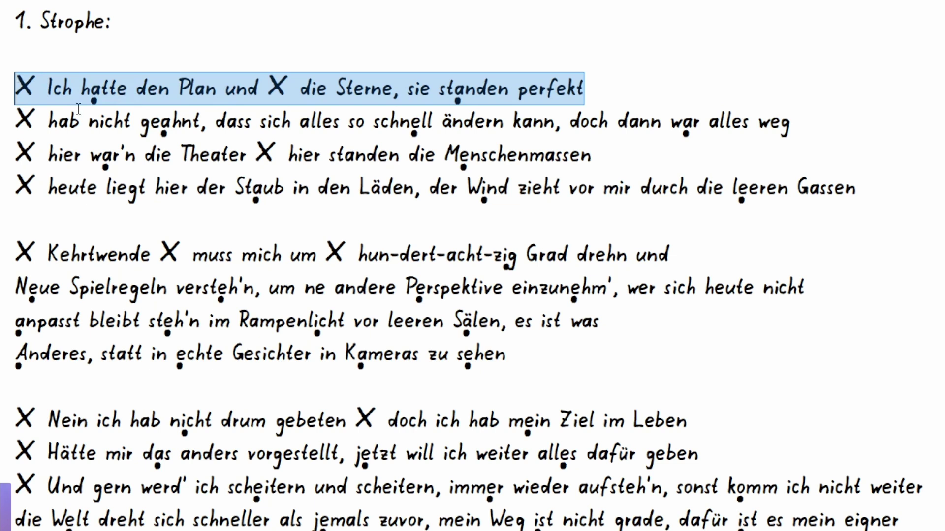
drag(590, 89, 438, 94)
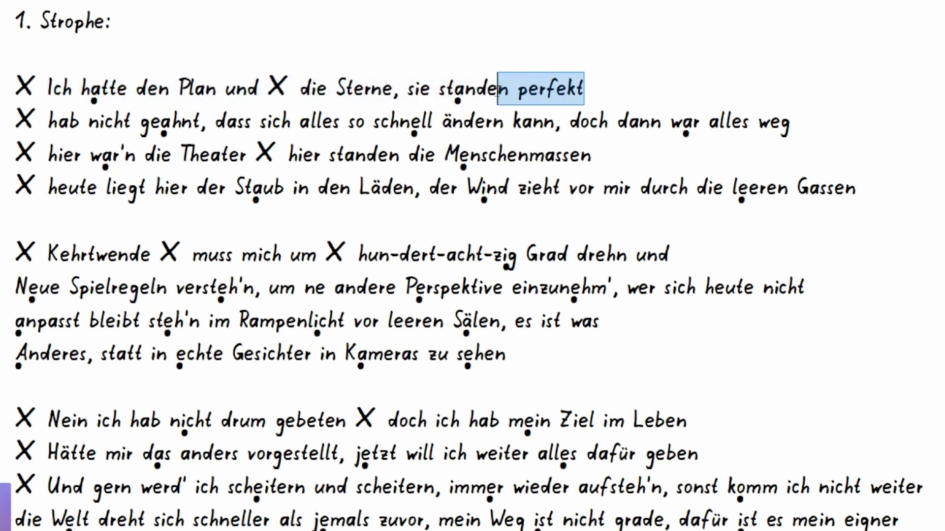
drag(792, 123, 678, 123)
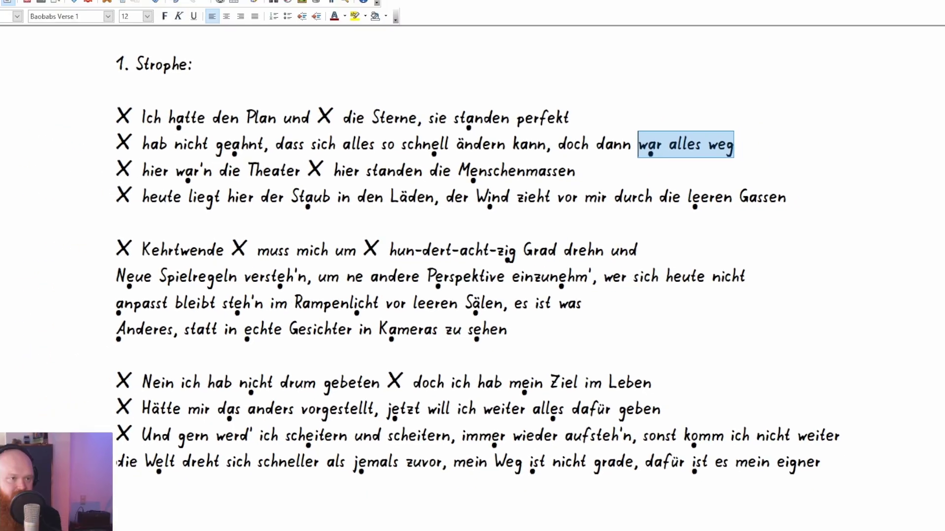
click(672, 134)
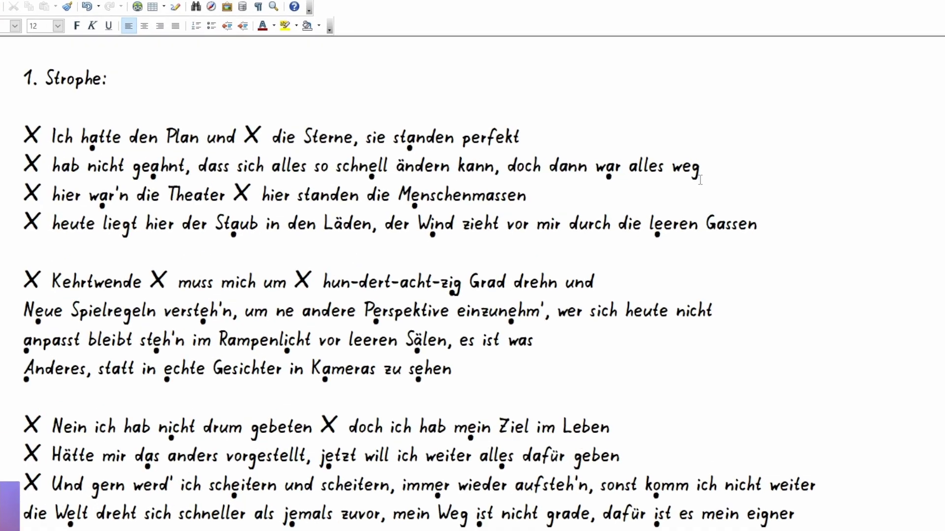
text(A)
click(747, 155)
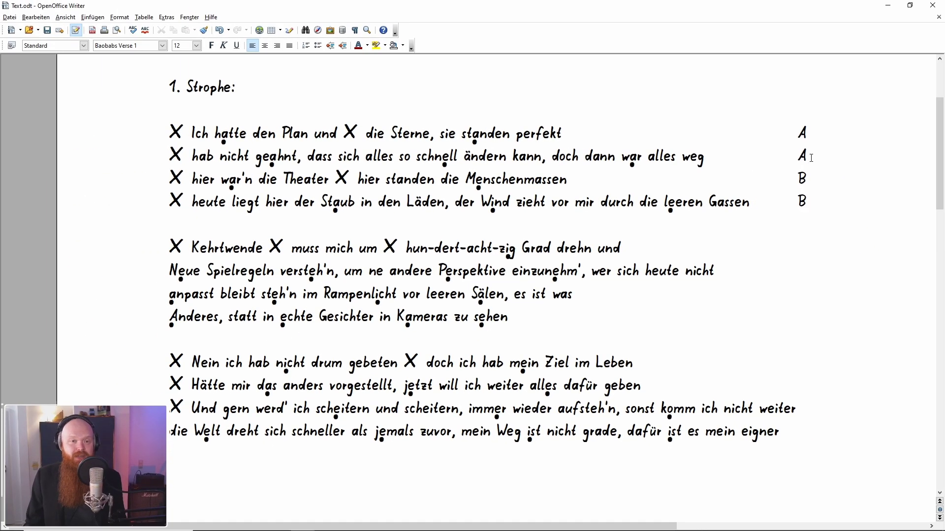
drag(806, 156, 131, 131)
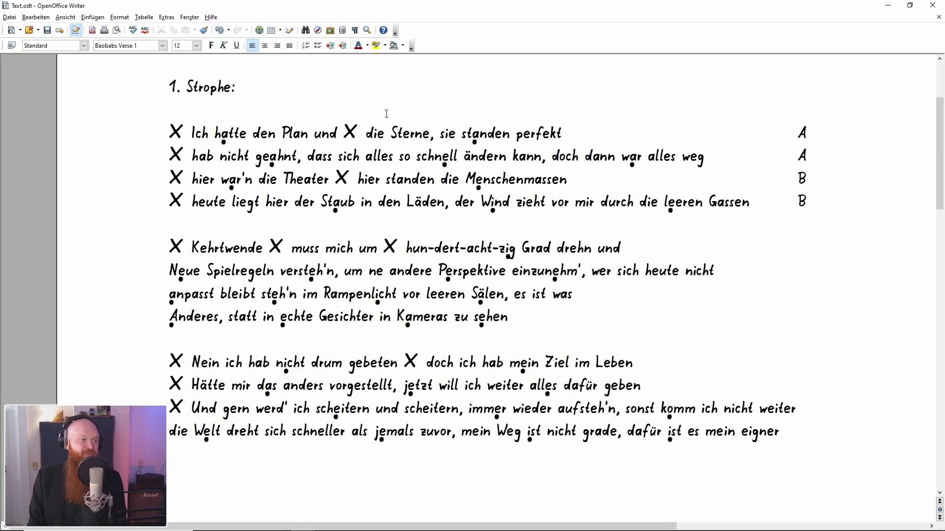
Replace the '1. Strophe:' heading with the rhyme words Reim, Leim and Time on separate lines
drag(261, 88, 167, 88)
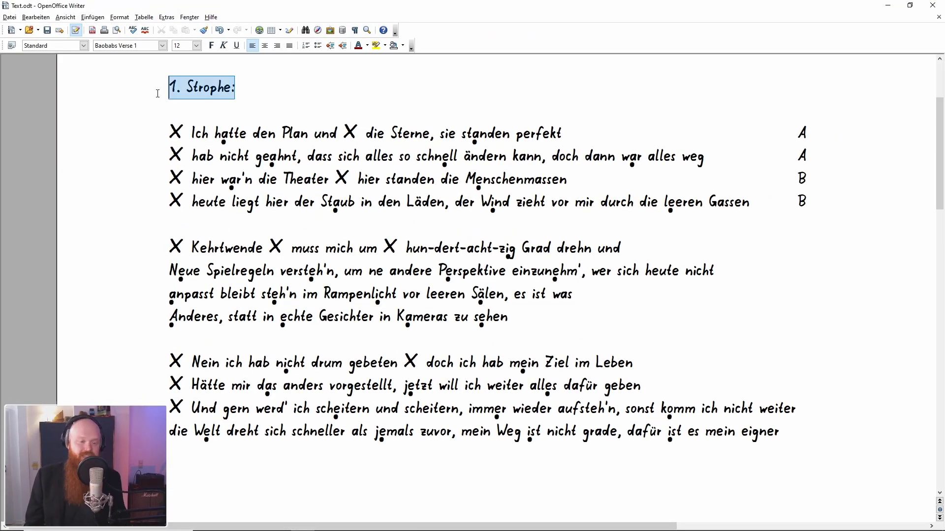
key(BackSpace)
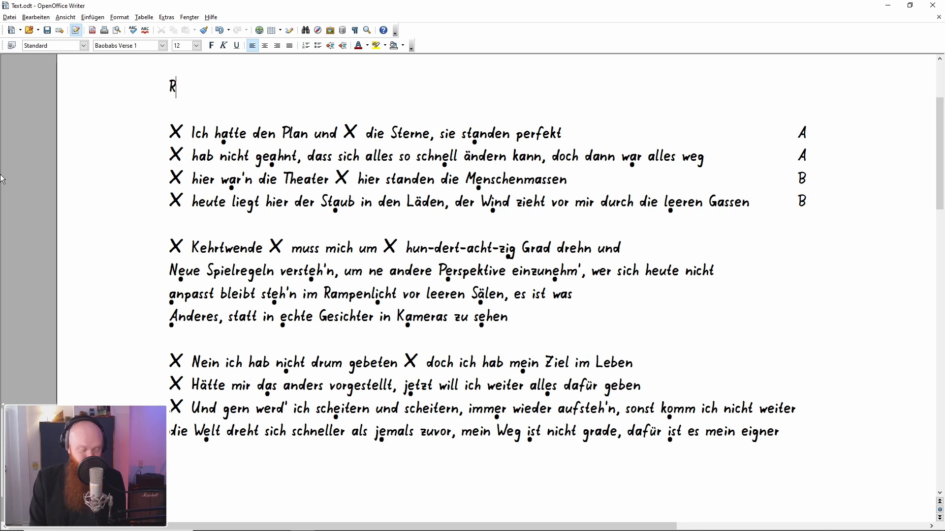
key(Return)
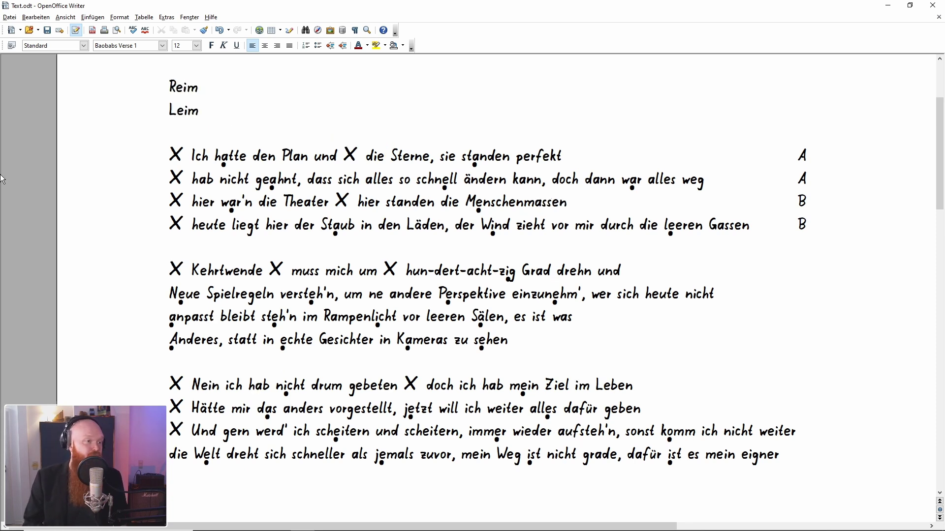
key(Return)
text(Time)
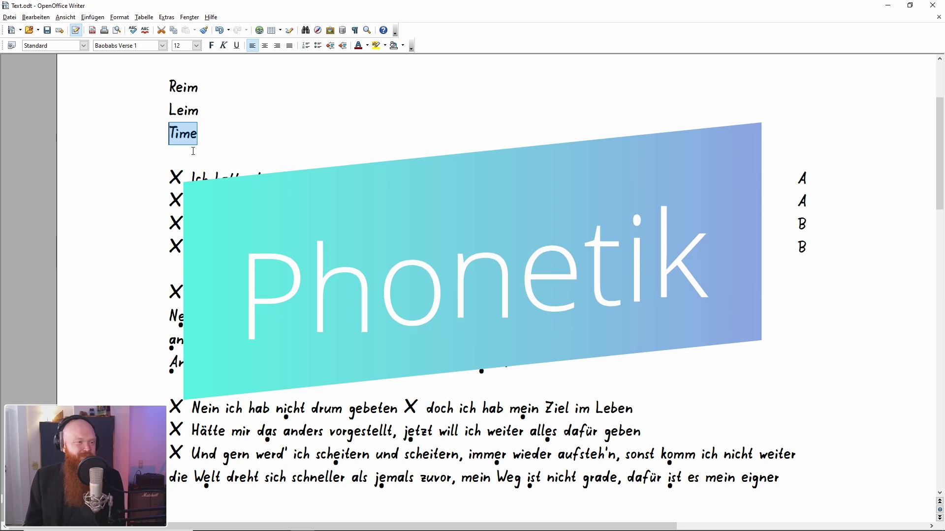
drag(193, 151, 163, 92)
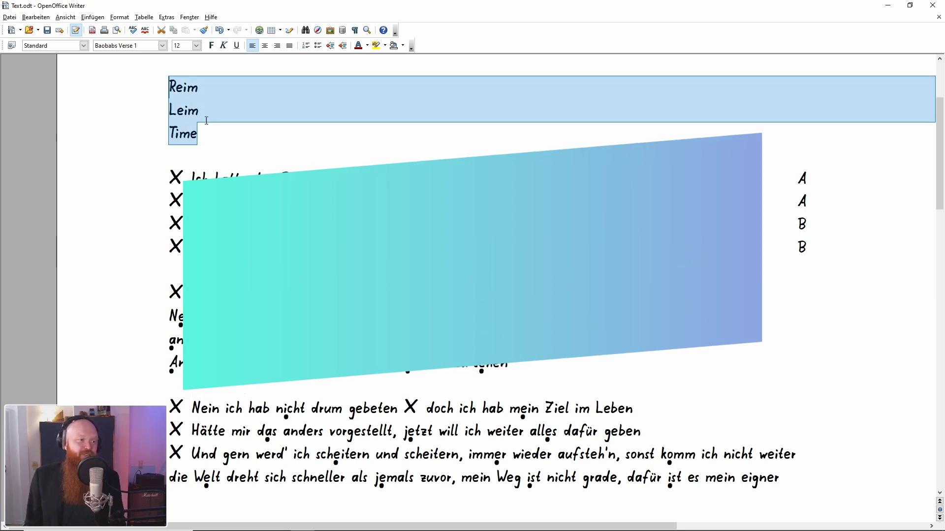
click(209, 140)
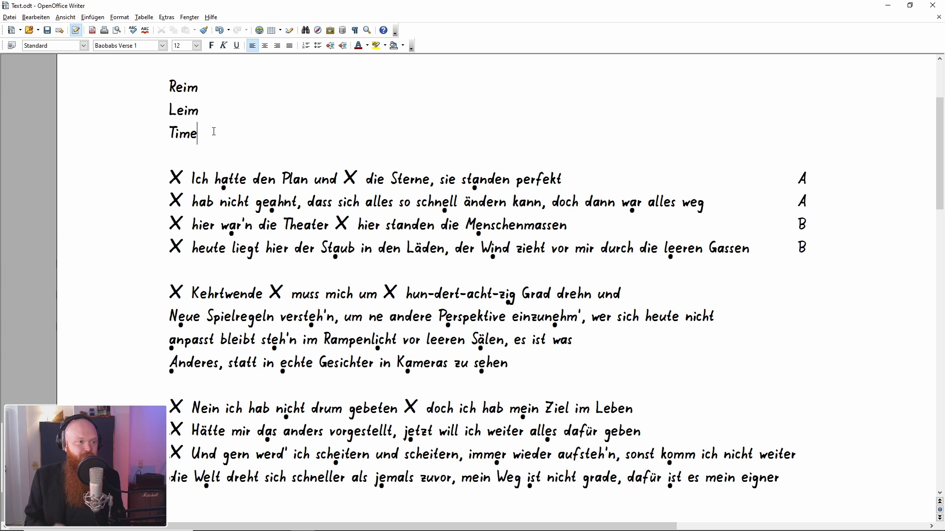
Add Schein and Bleiben below Time and compare Bleiben with Reim
key(Return)
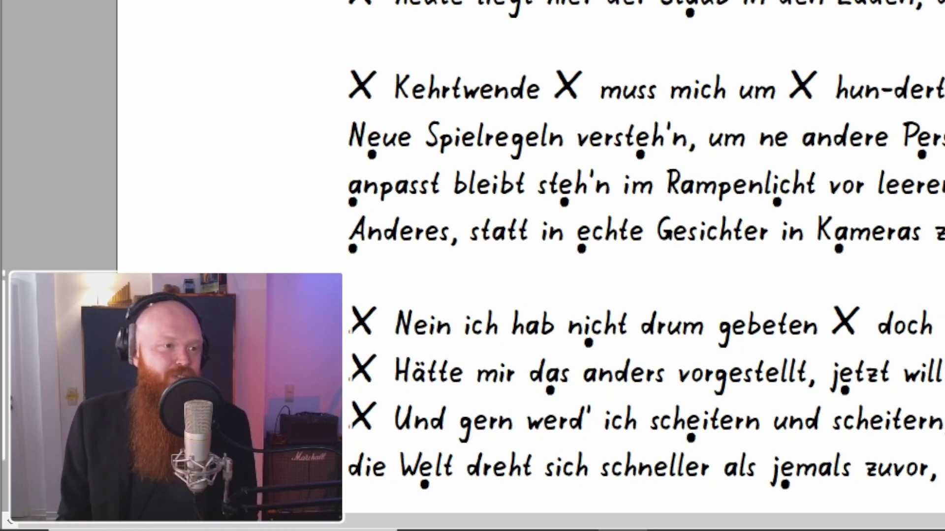
scroll(640, 221, up, 1)
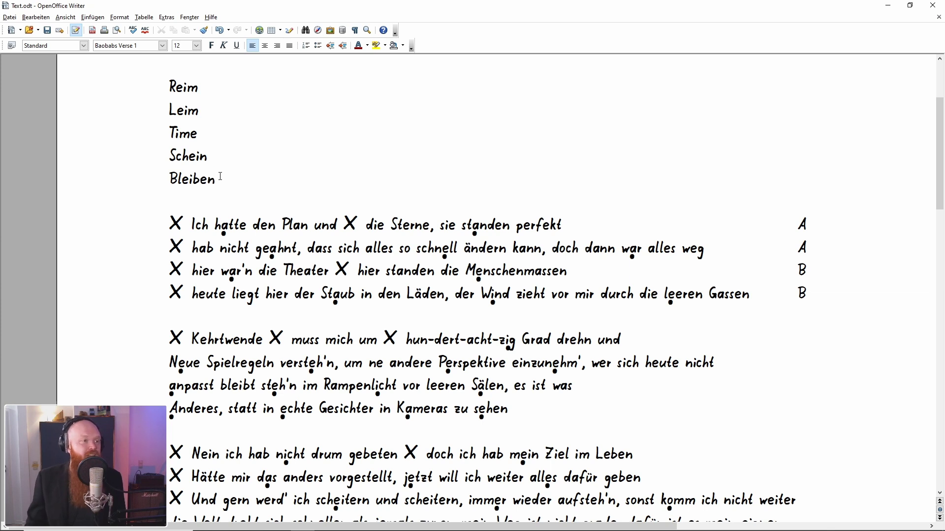
drag(218, 178, 165, 181)
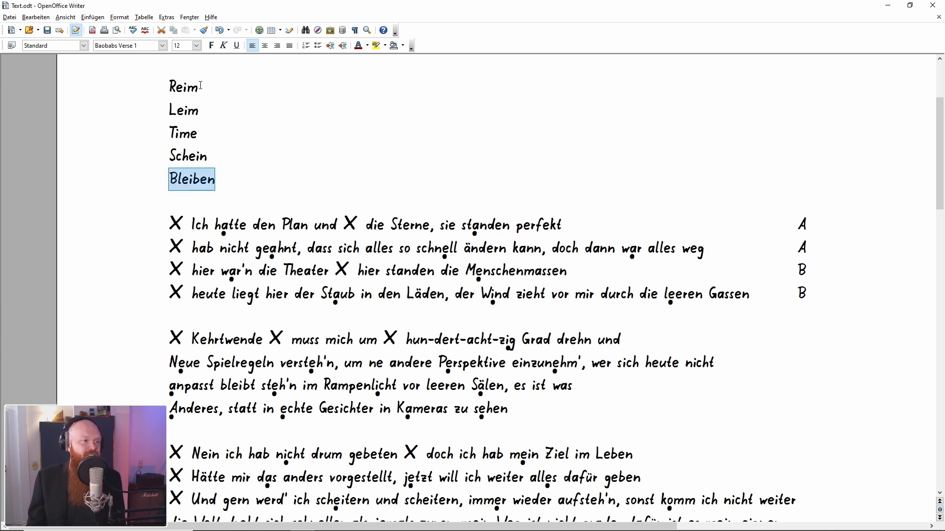
drag(201, 86, 166, 87)
click(245, 183)
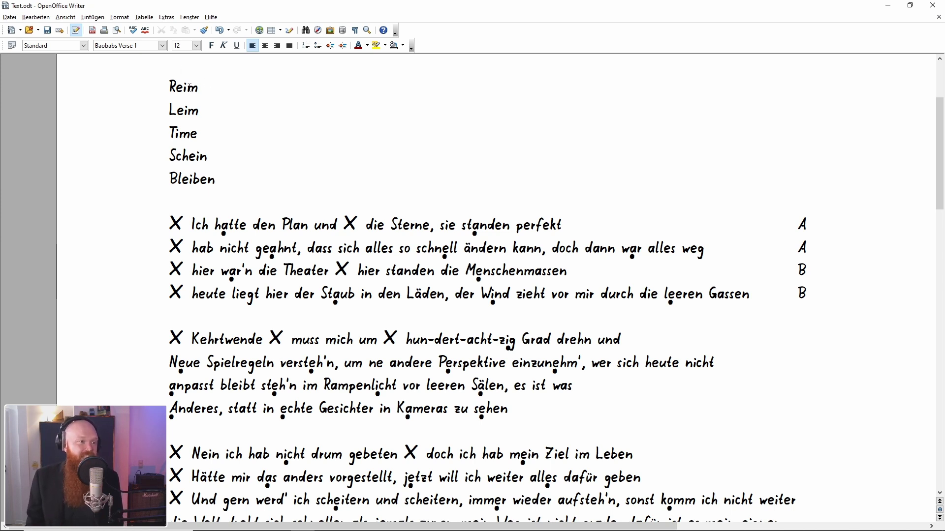
Insert Beil and Team below Reim and compare the final m of Team and Reim
key(End)
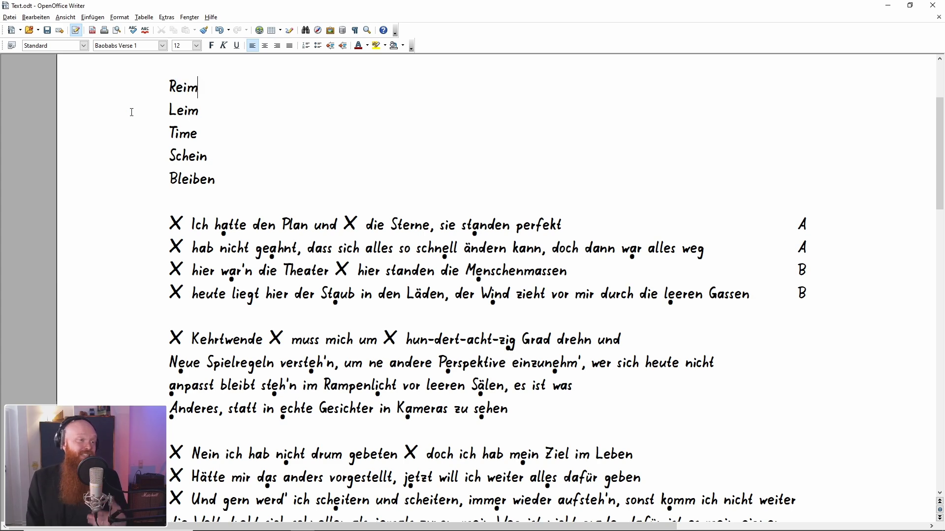
key(Return)
text(Beil)
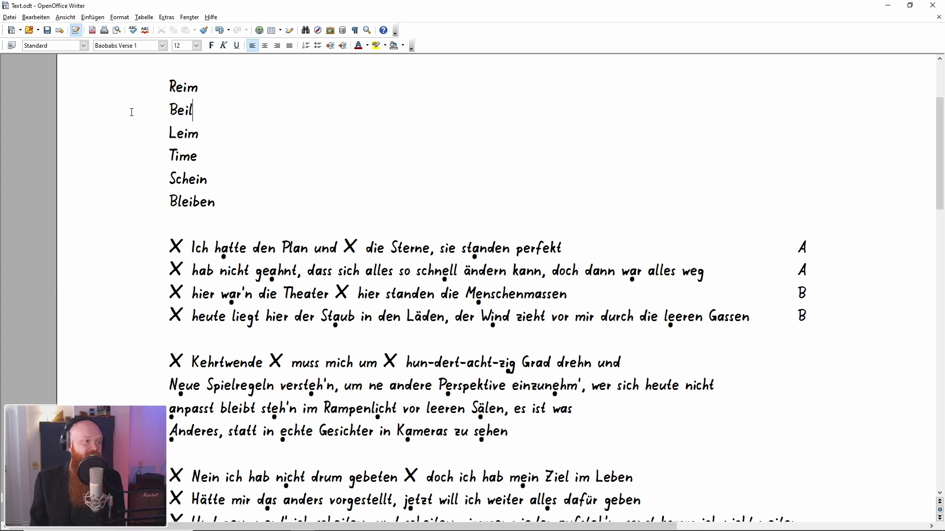
key(Return)
text(Team)
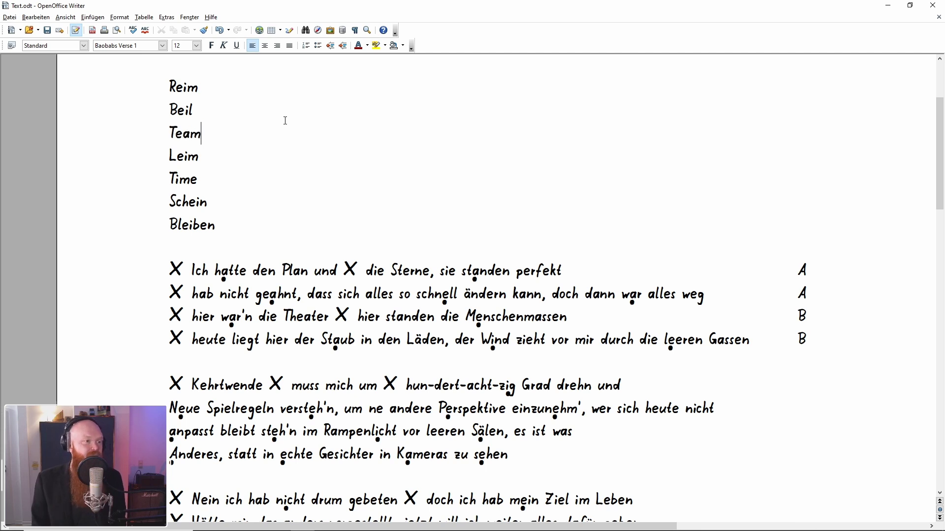
drag(201, 137, 190, 137)
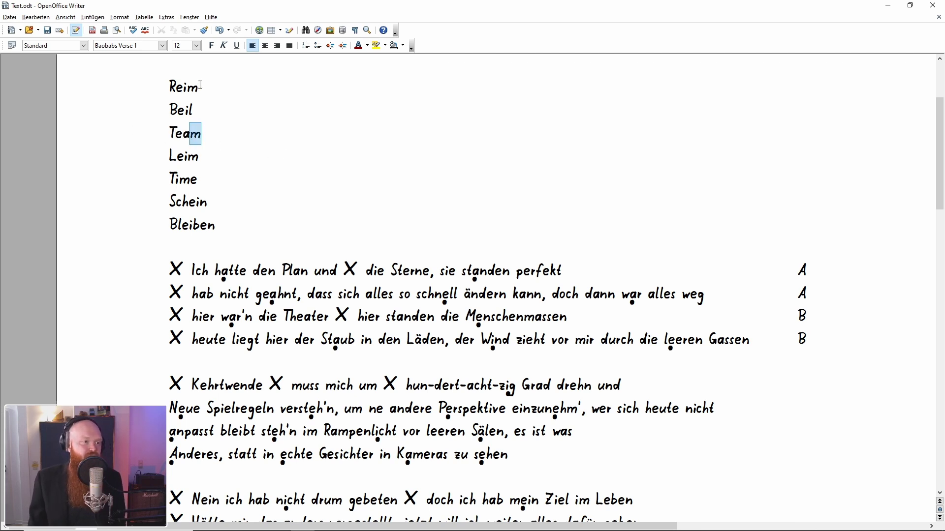
drag(198, 87, 188, 87)
mouse_move(201, 138)
mouse_down()
mouse_move(190, 138)
mouse_move(186, 115)
mouse_move(190, 134)
mouse_move(166, 114)
mouse_move(167, 135)
mouse_up()
Replace the rhyme word list with Standen and Fanden on two lines
click(198, 137)
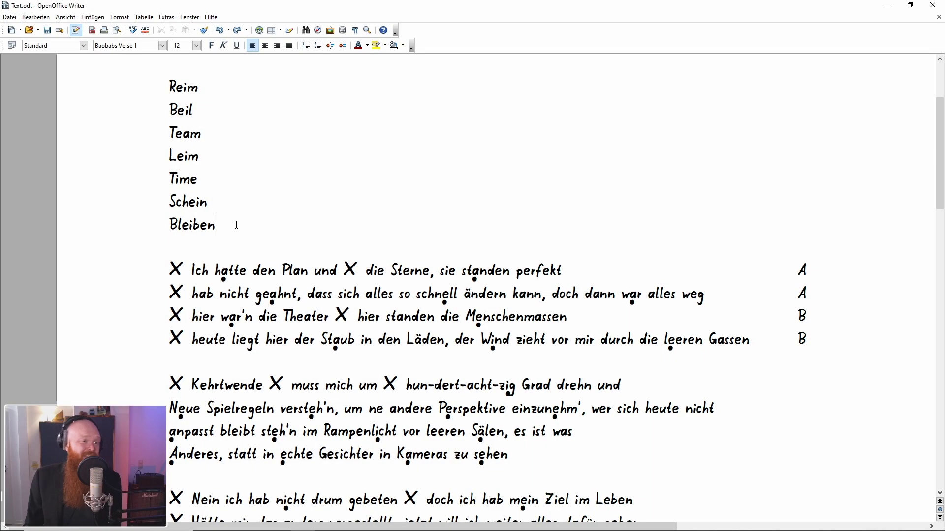
mouse_move(235, 225)
mouse_down()
mouse_move(160, 110)
mouse_move(158, 87)
mouse_up()
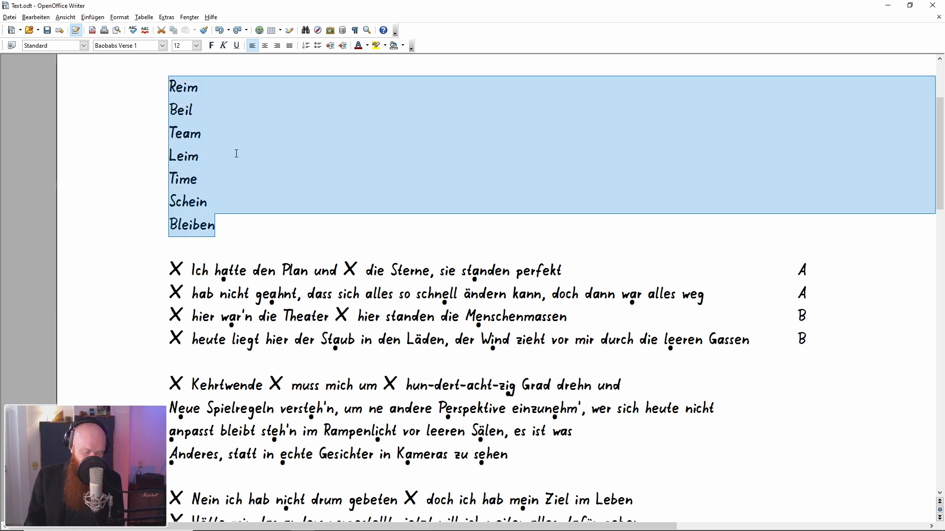
text(Standen)
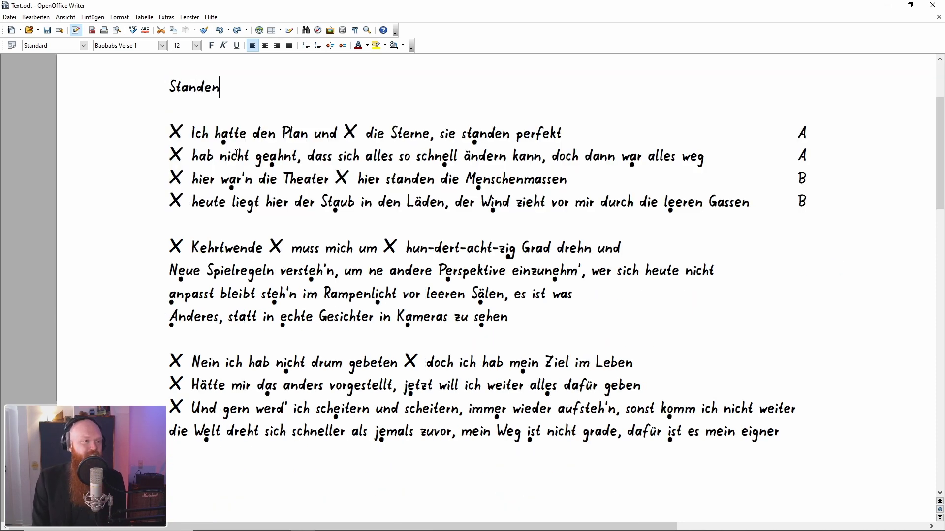
key(Return)
text(Fanden)
Hyphenate the words into Stan-den and Fan-den and highlight their matching syllables
click(198, 87)
text(-)
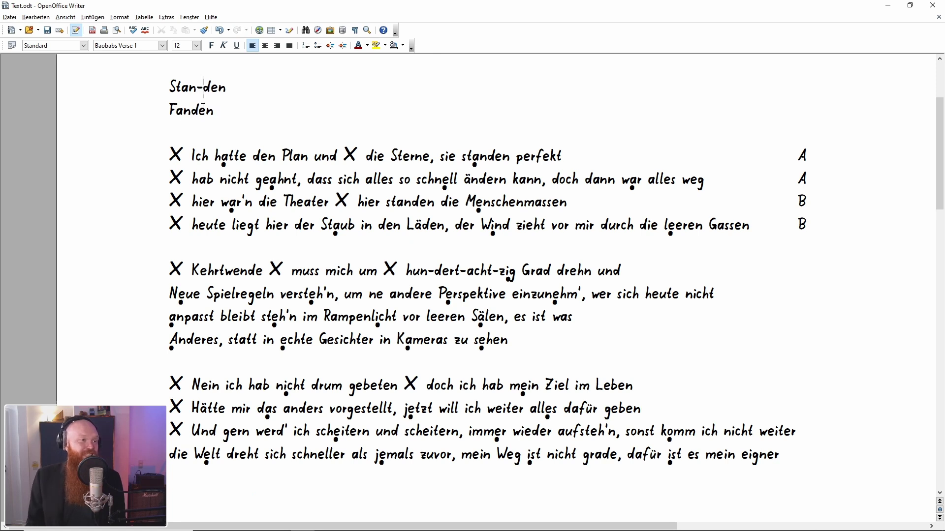
click(188, 111)
text(-)
drag(237, 88, 182, 87)
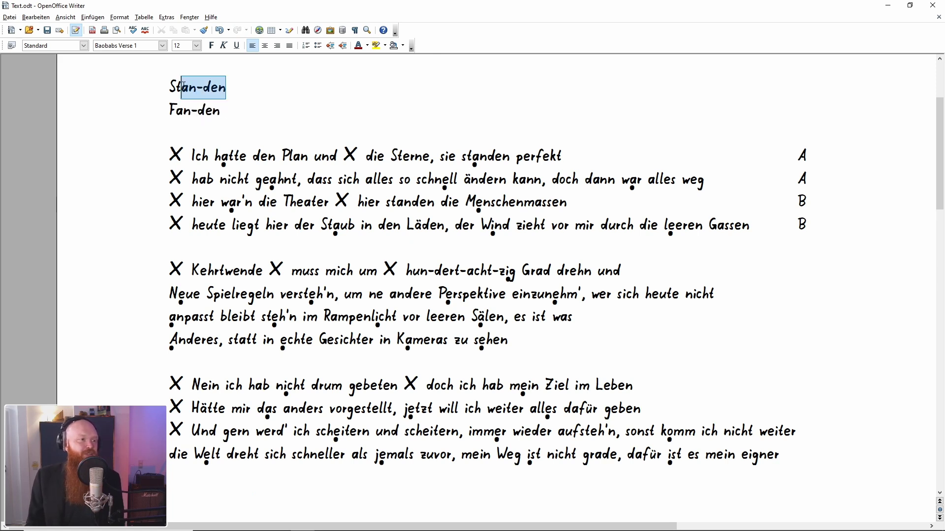
click(237, 107)
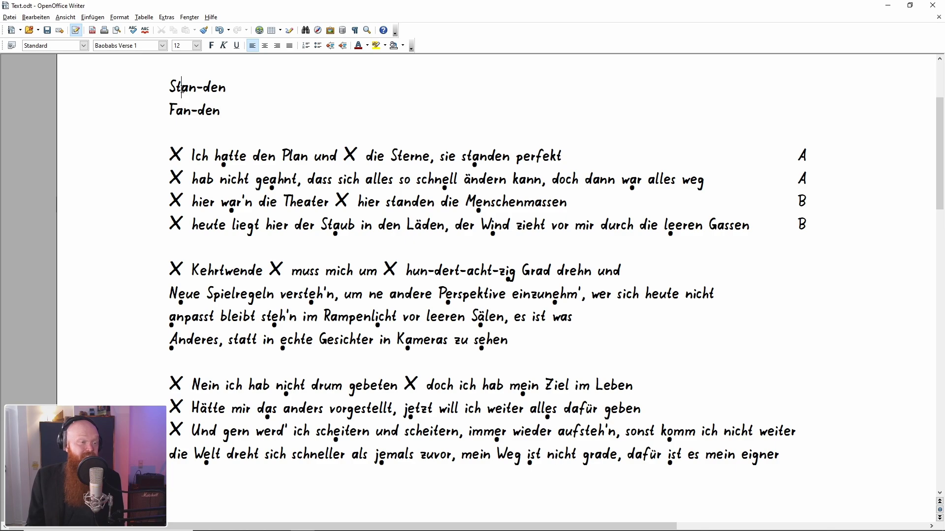
mouse_move(189, 90)
mouse_down()
mouse_move(225, 88)
mouse_move(176, 110)
mouse_up()
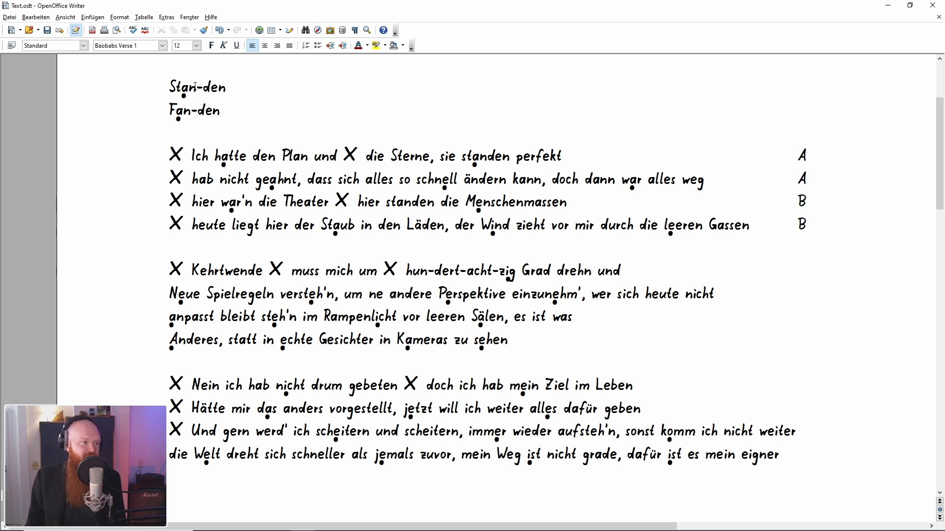
drag(195, 86, 170, 88)
mouse_move(221, 110)
mouse_down()
mouse_move(199, 110)
mouse_move(167, 85)
mouse_up()
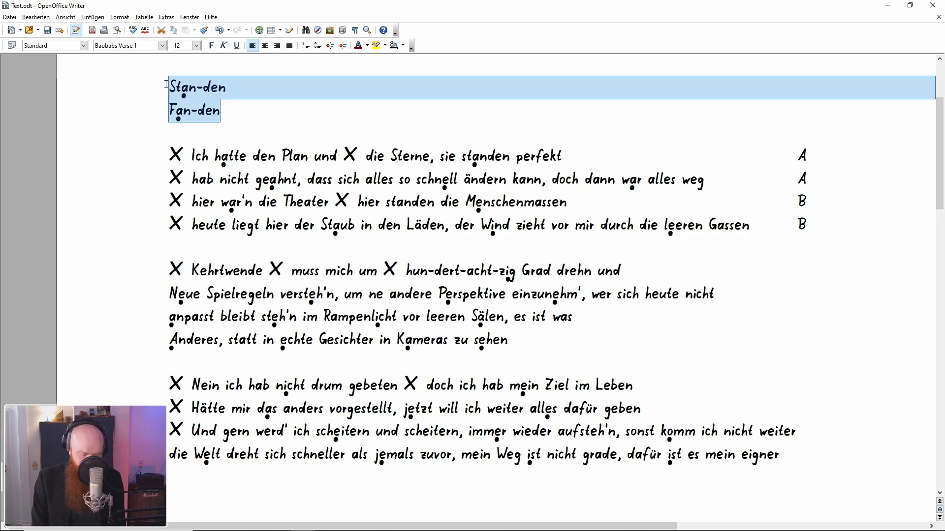
Type the example words Kanal, banal and Mahnmal on separate lines
text(Kanal)
key(Return)
text(banalk)
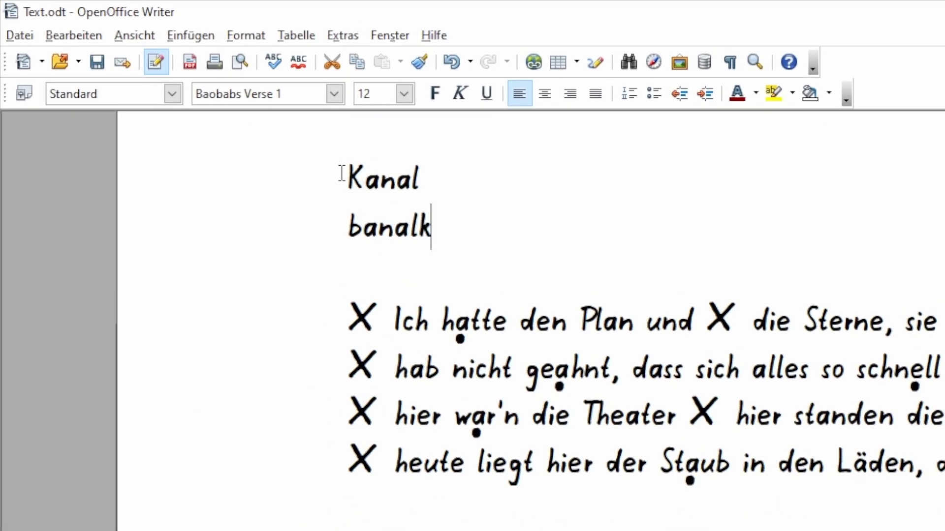
key(BackSpace)
key(Return)
text(Mahj)
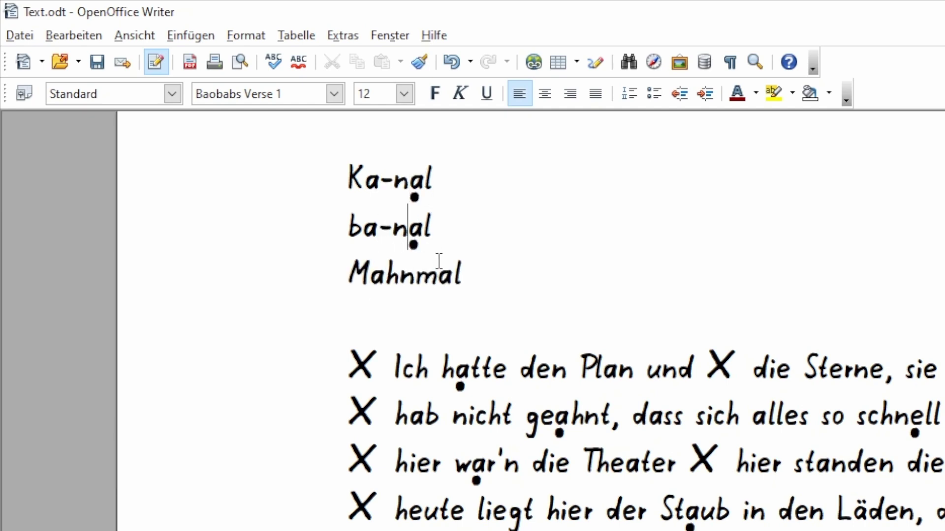
Hyphenate Mahnmal into Mahn-mal and compare it with Ka-nal
click(371, 282)
click(412, 276)
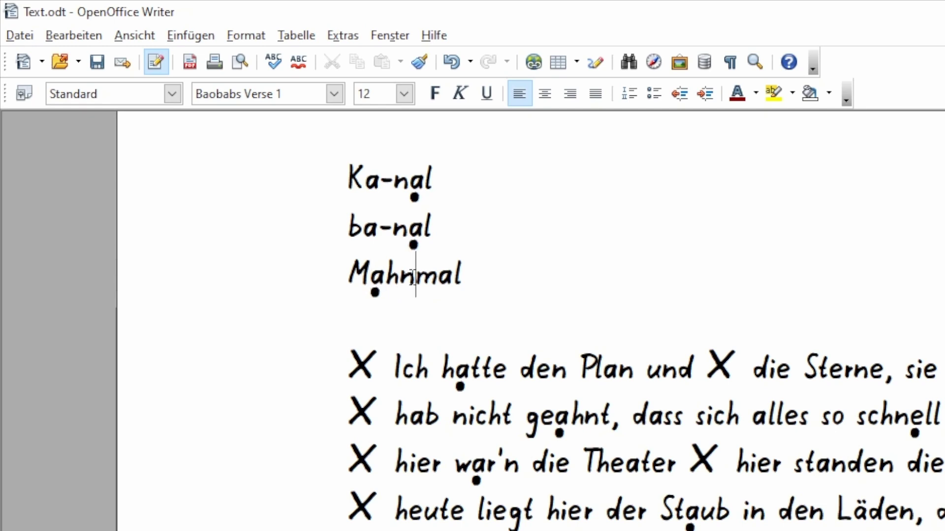
text(-)
drag(481, 276, 347, 276)
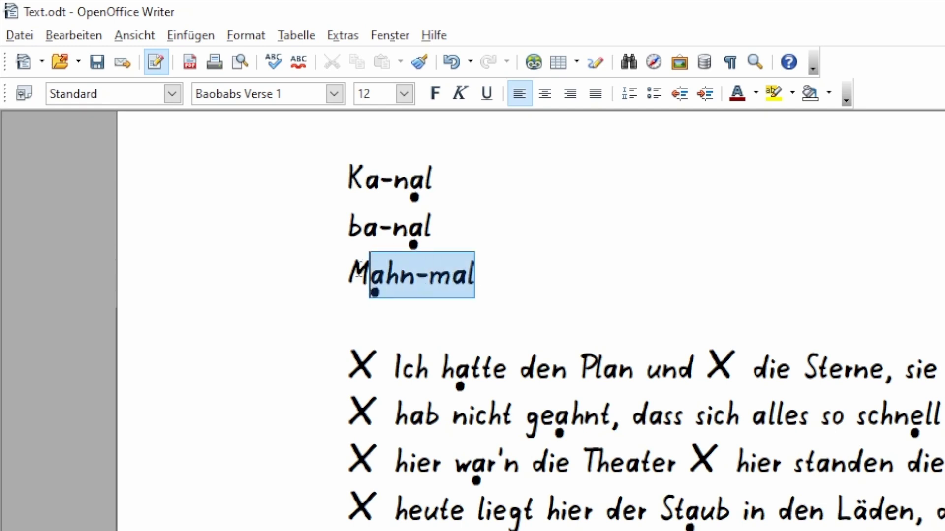
drag(433, 180, 347, 177)
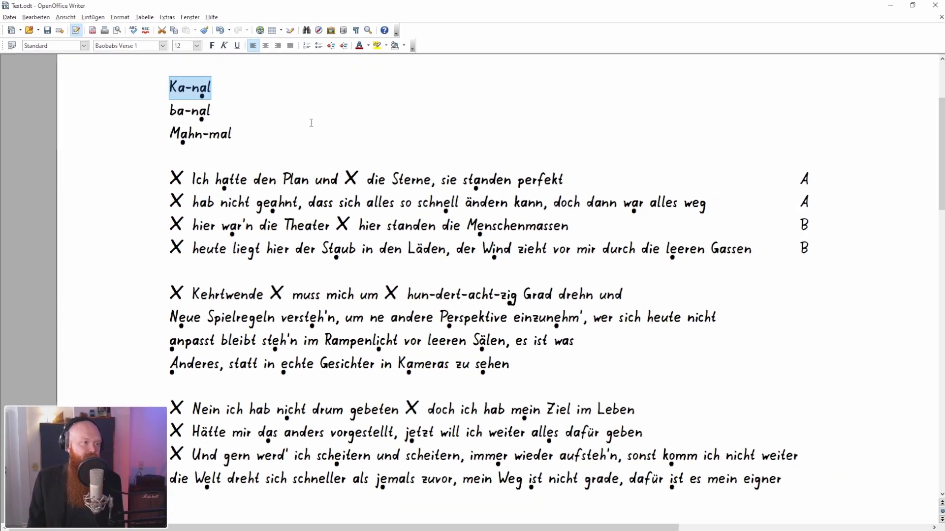
click(241, 144)
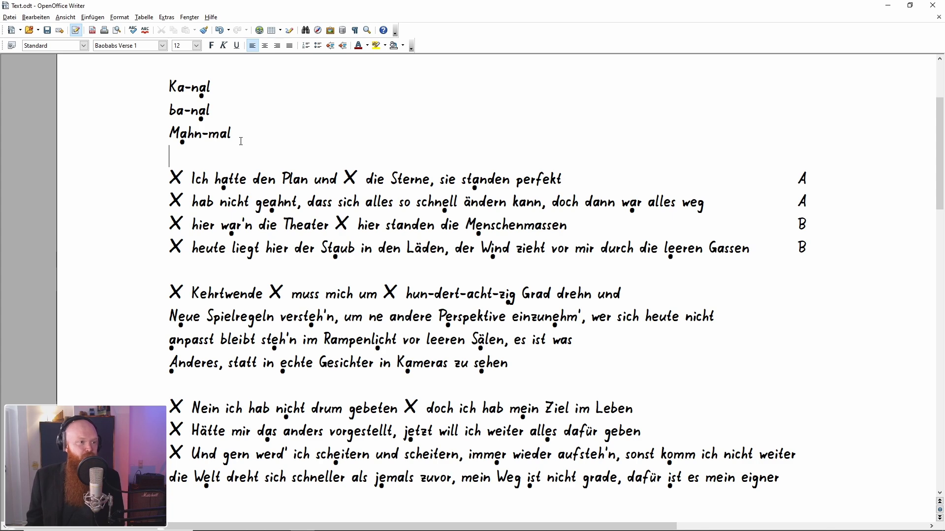
Replace the example words with Ku-lis-sen and add a stress dot under the lis syllable
drag(231, 136, 169, 84)
text(Ku-lis-sen)
double_click(223, 87)
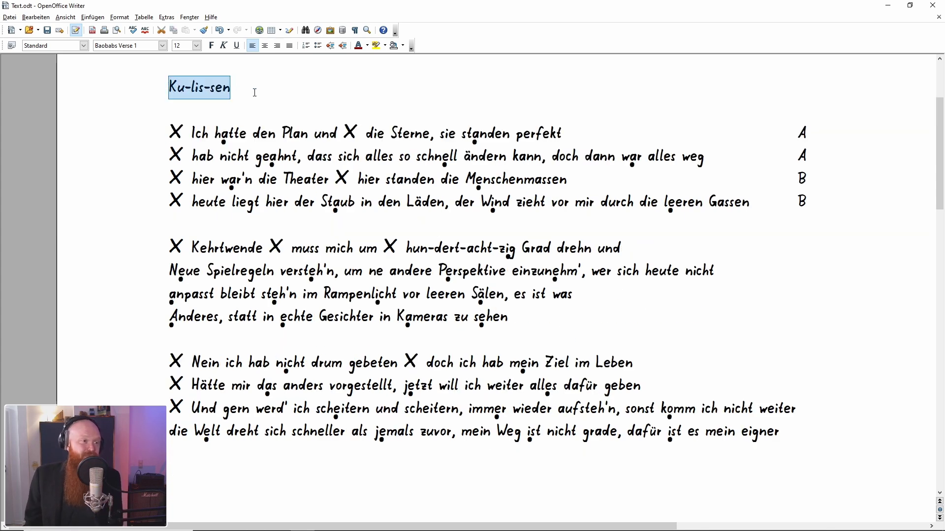
click(196, 88)
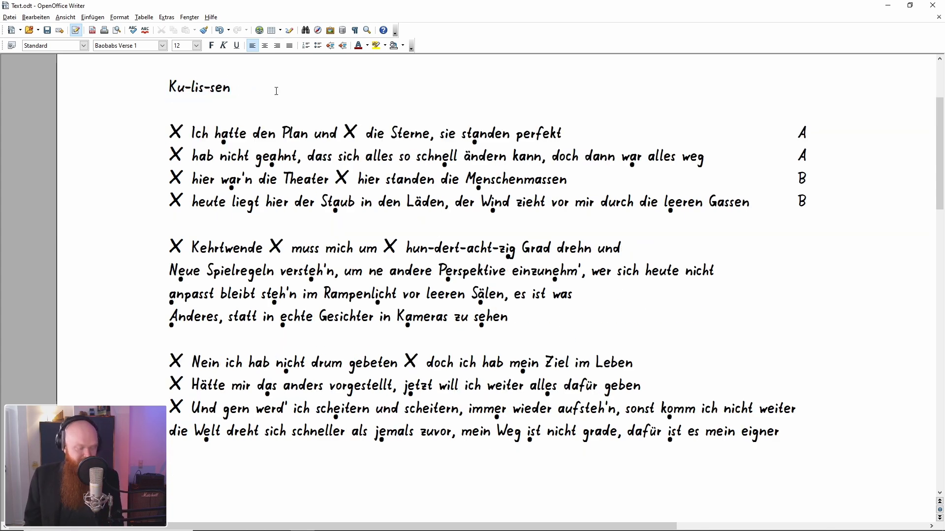
text(̣)
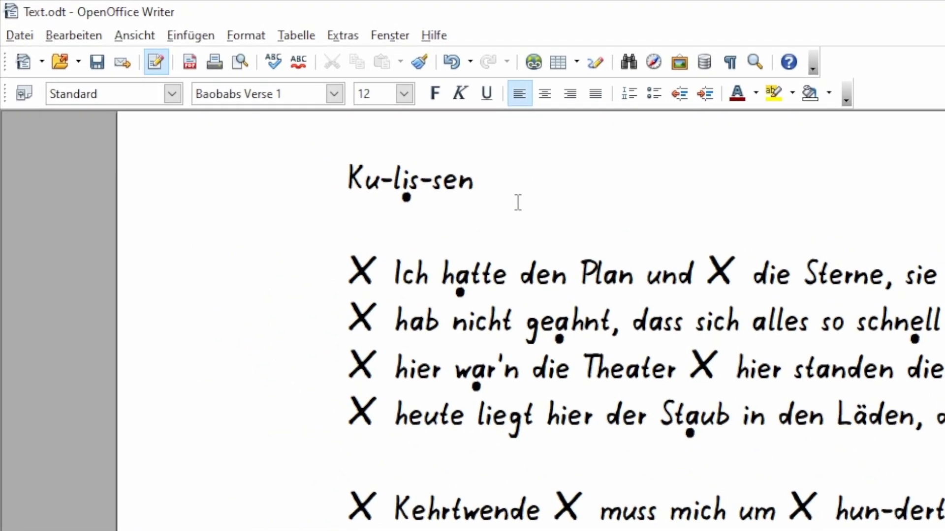
key(Home)
key(shift+Right)
key(shift+Right)
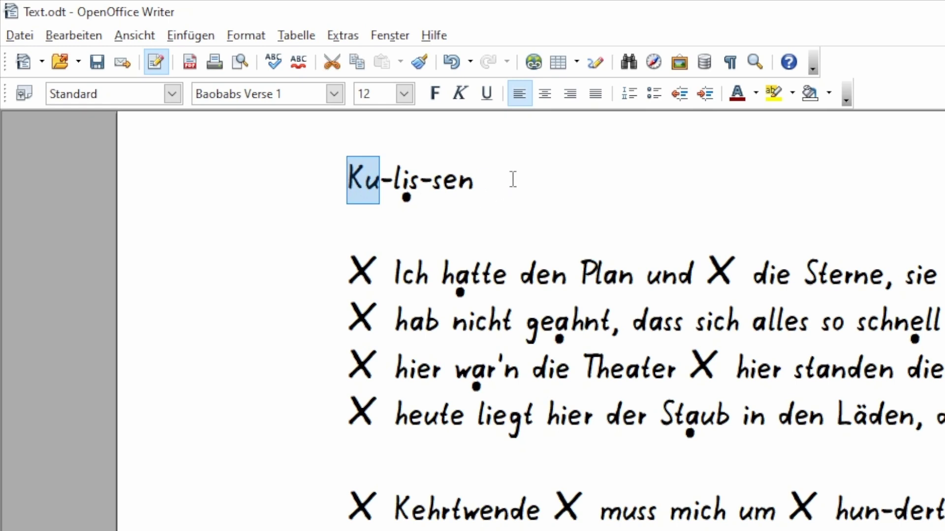
key(End)
key(Return)
Add ver-mis-sen and Kis-sen as the next example lines
text(er)
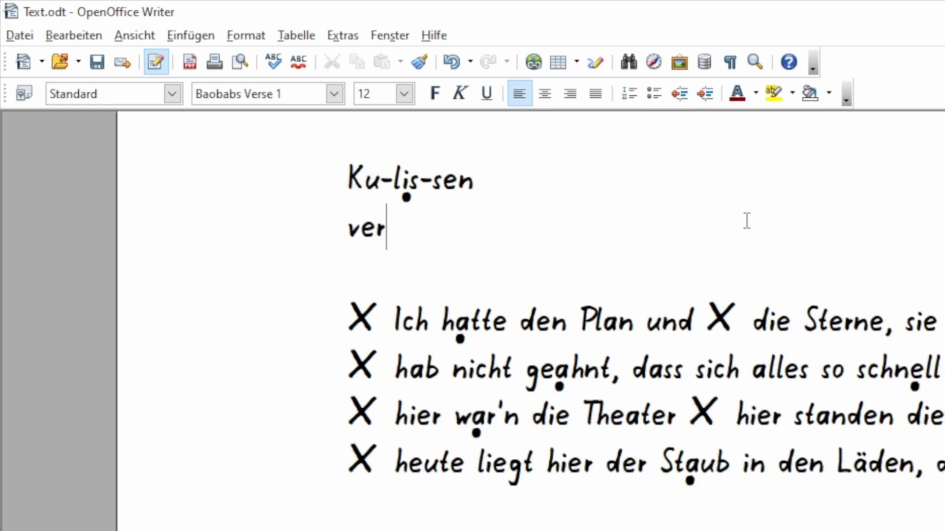
text(-mis)
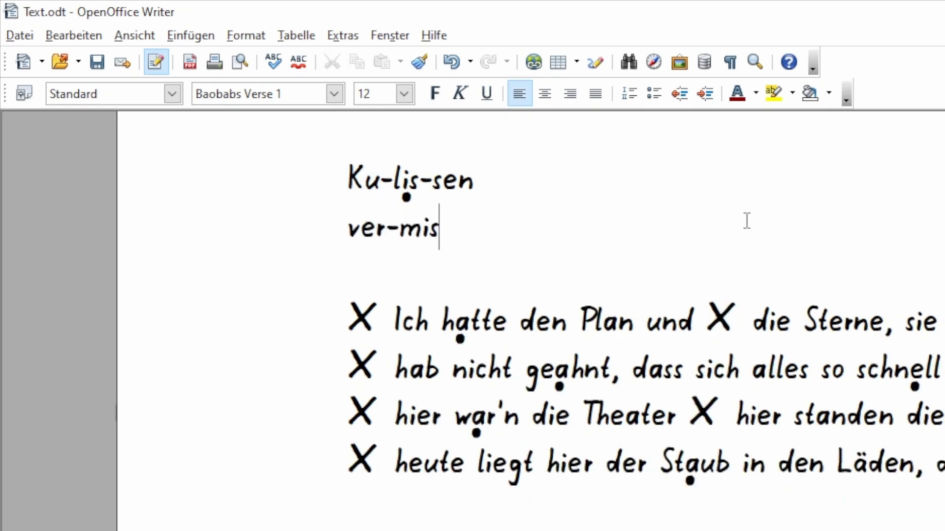
text(-sen)
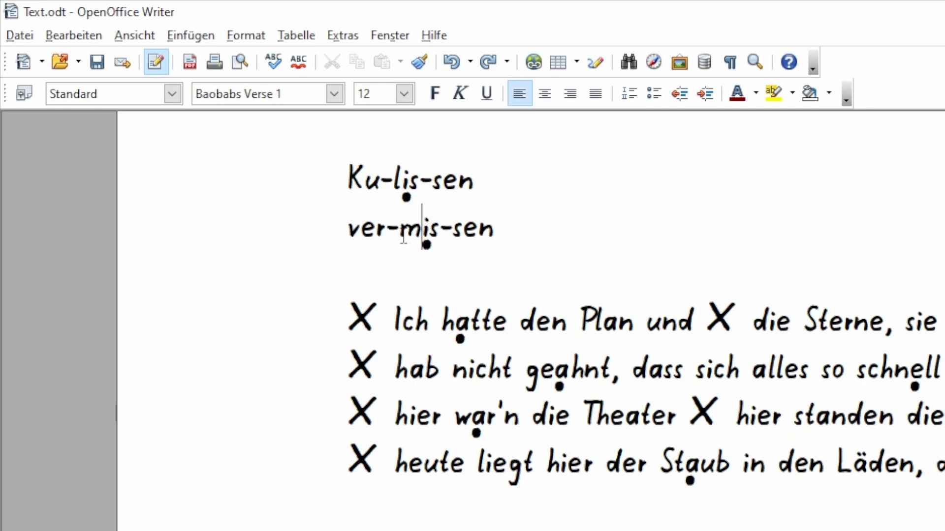
drag(403, 239, 516, 238)
click(551, 247)
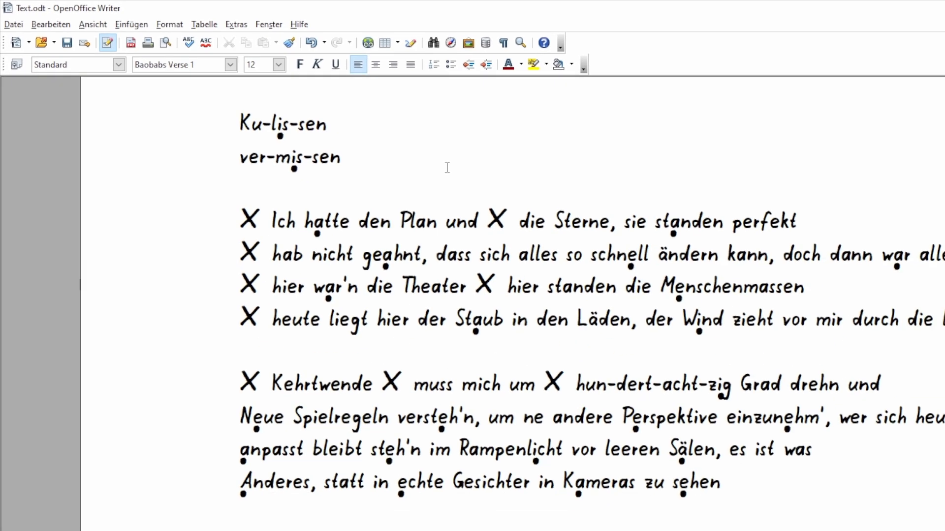
key(Return)
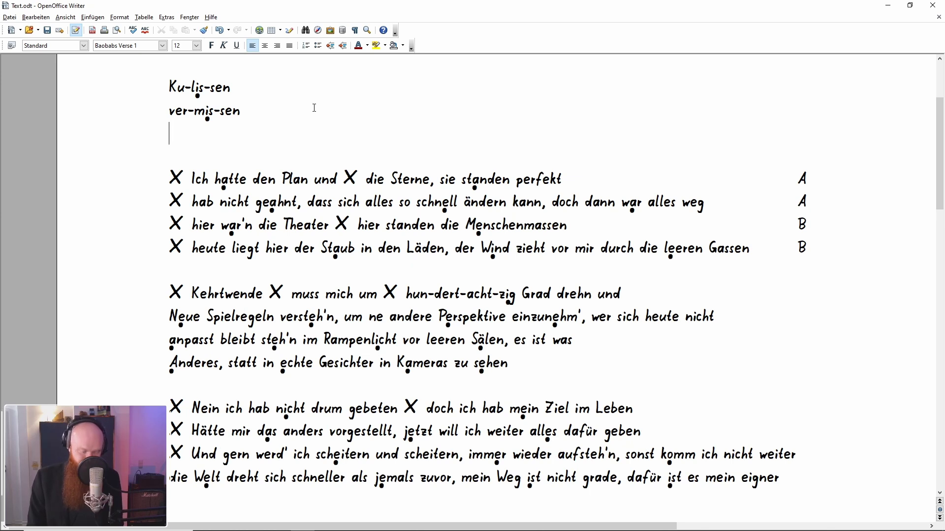
text(Kis-sen)
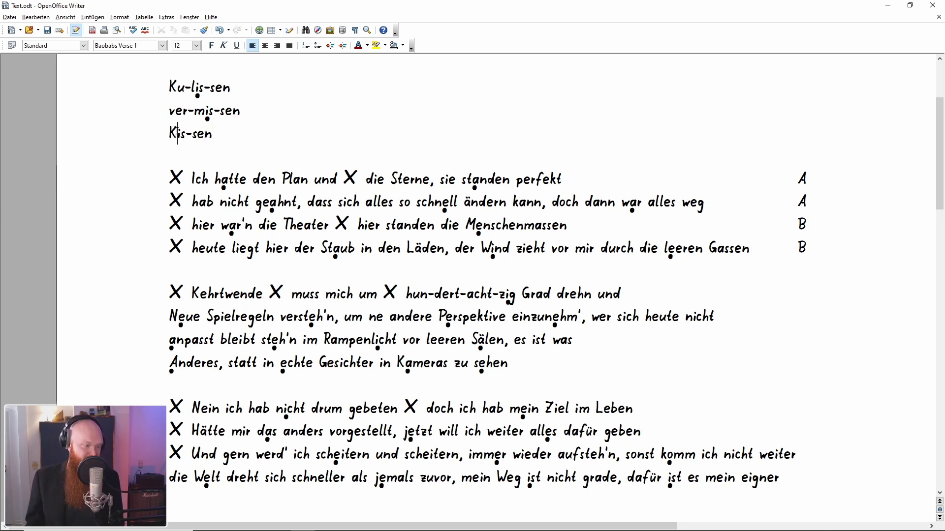
key(shift+End)
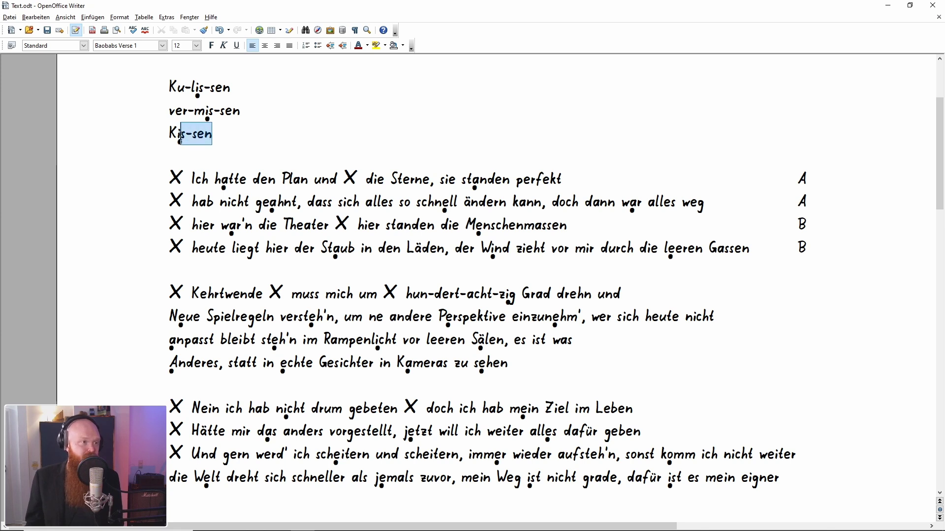
mouse_move(241, 111)
mouse_down()
mouse_move(202, 111)
mouse_move(170, 133)
mouse_up()
click(309, 146)
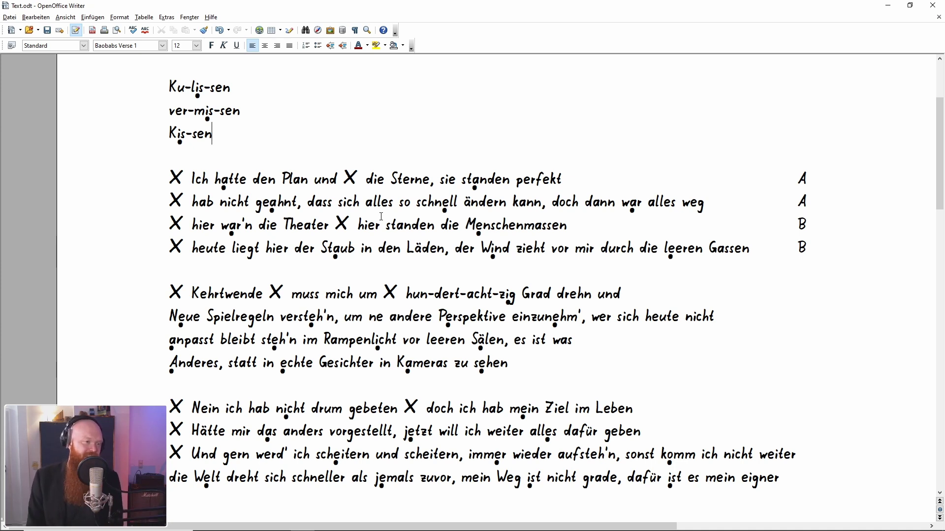
Add the phrase 'seit ich dich kenn' and compare it with ver-mis-sen
key(Return)
text(seit i)
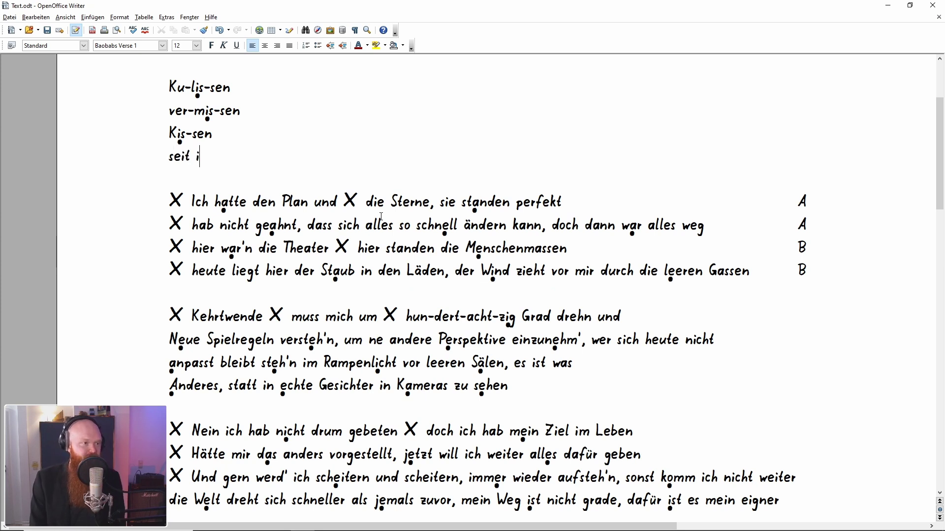
text(ch dich kenn)
drag(278, 157, 177, 162)
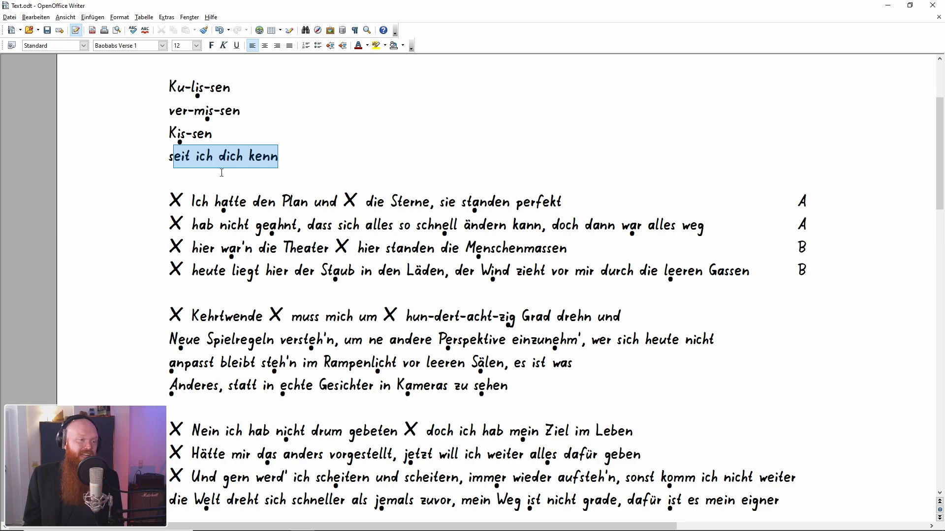
click(285, 159)
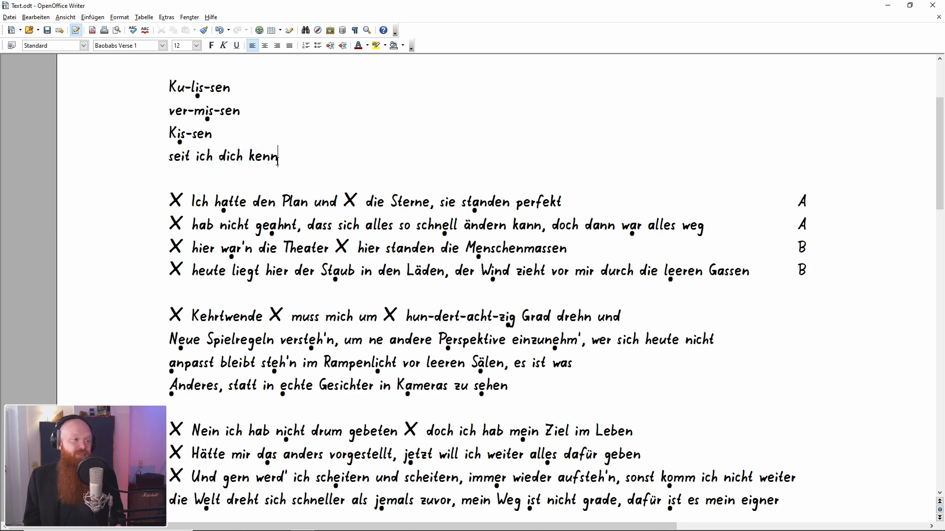
double_click(293, 159)
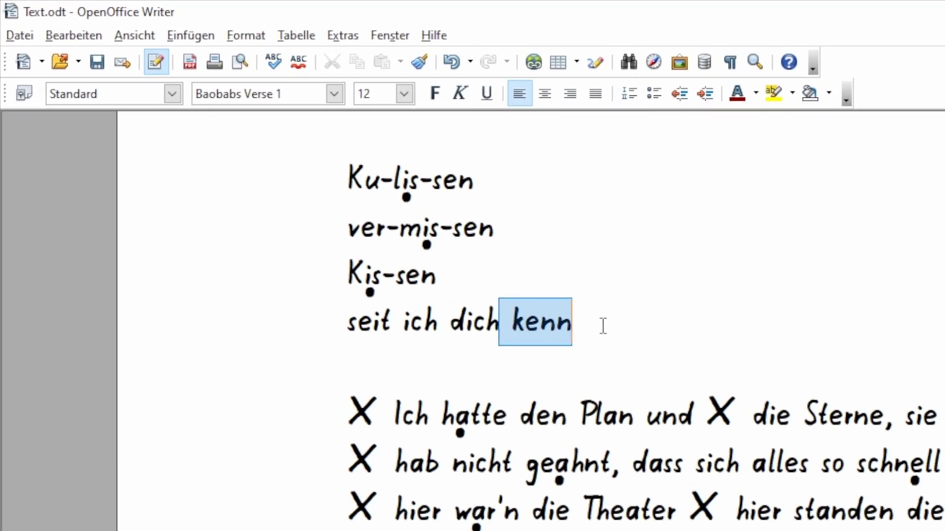
click(295, 158)
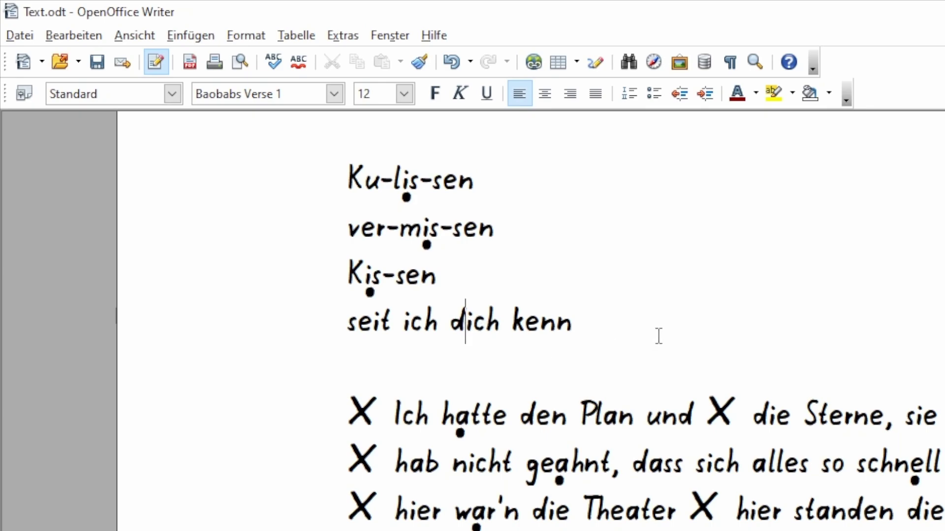
drag(291, 160, 176, 163)
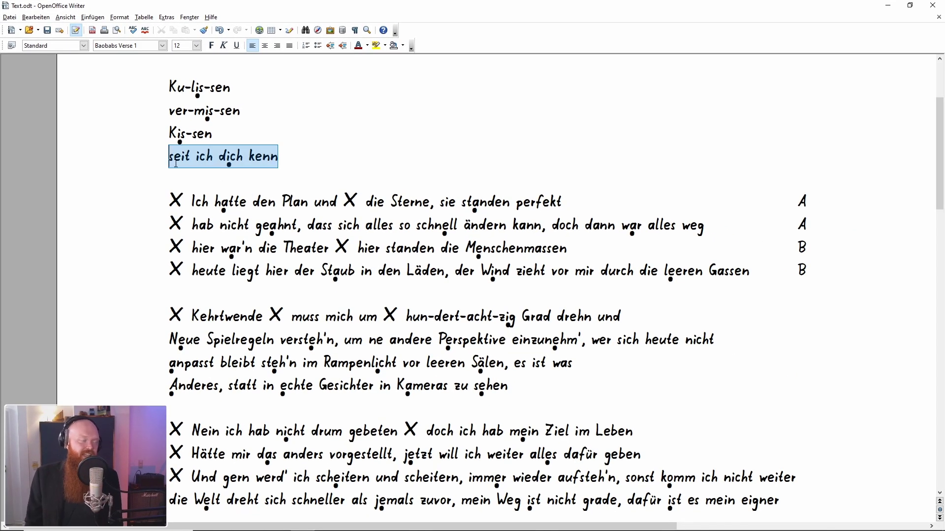
drag(256, 114, 148, 112)
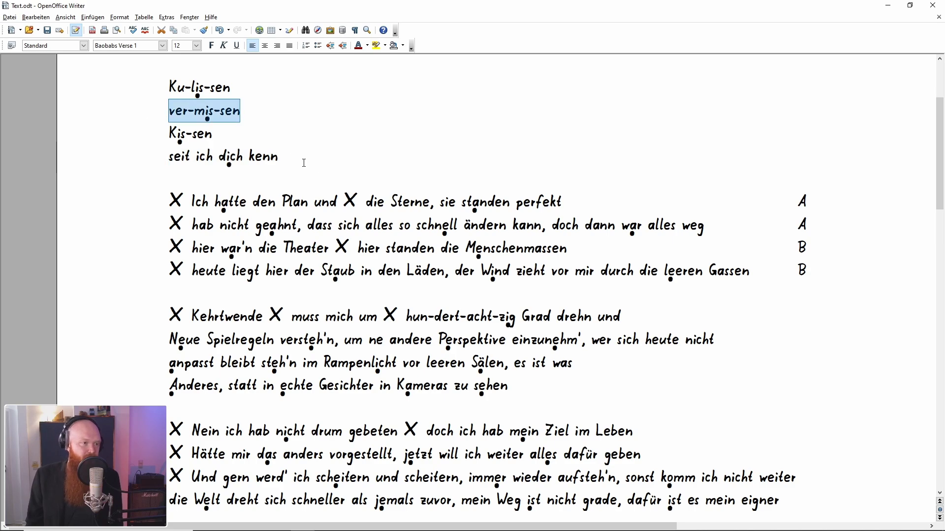
drag(278, 157, 139, 161)
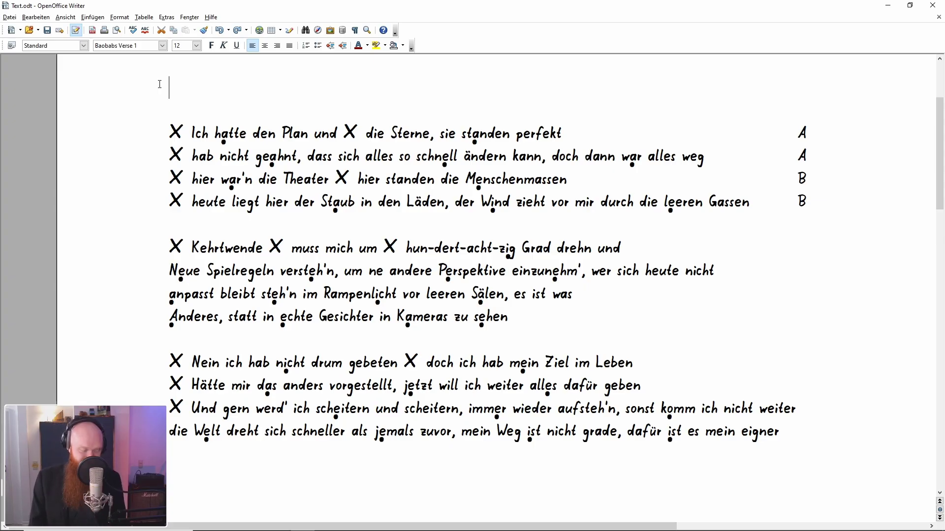
Type the Doppelreime heading and mark Menschenmassen and leeren Gassen in the verse
text(oppelreime)
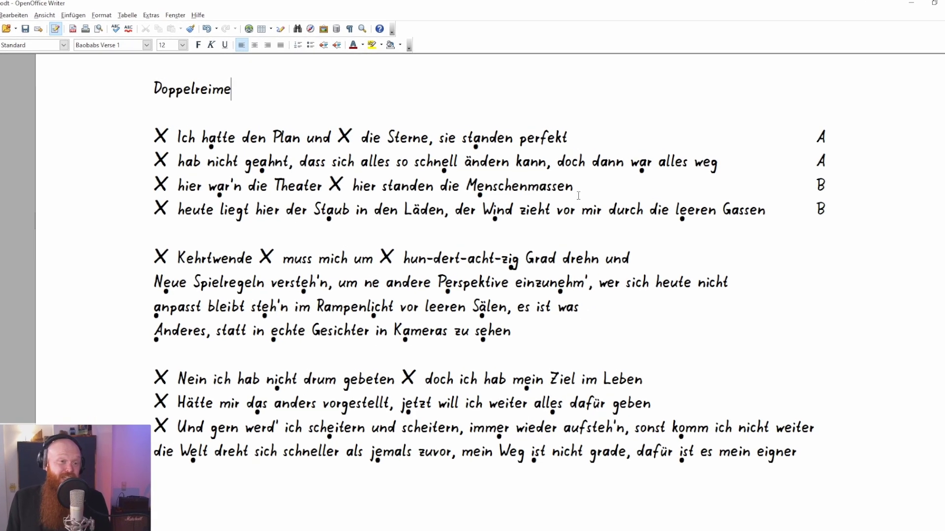
drag(566, 180, 480, 181)
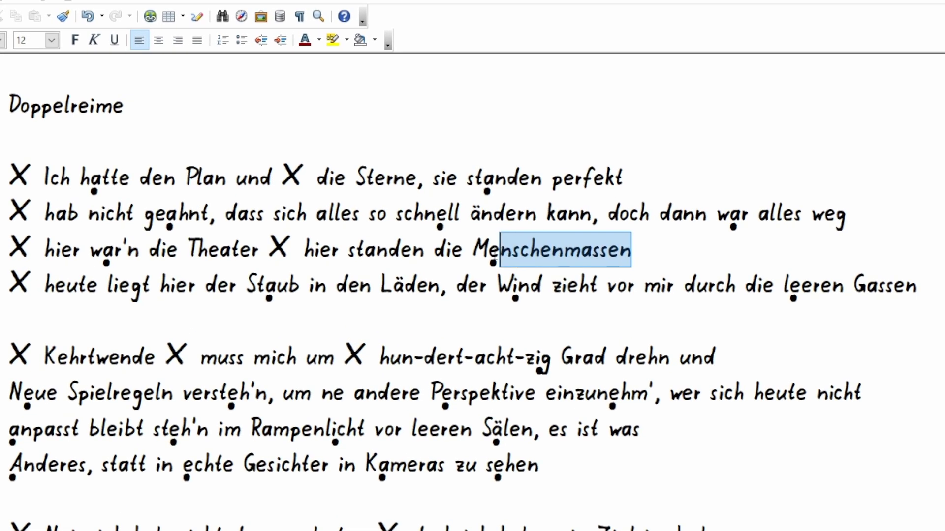
drag(492, 257, 474, 257)
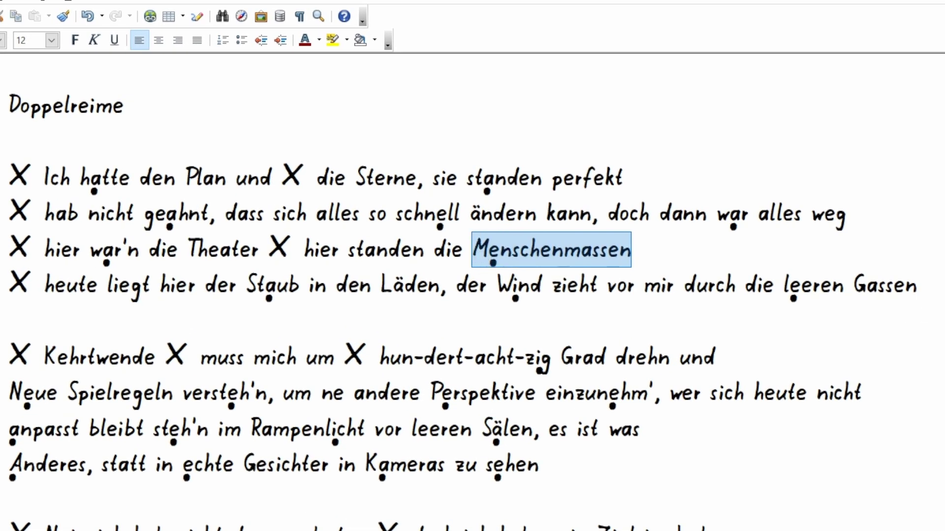
drag(919, 289, 774, 286)
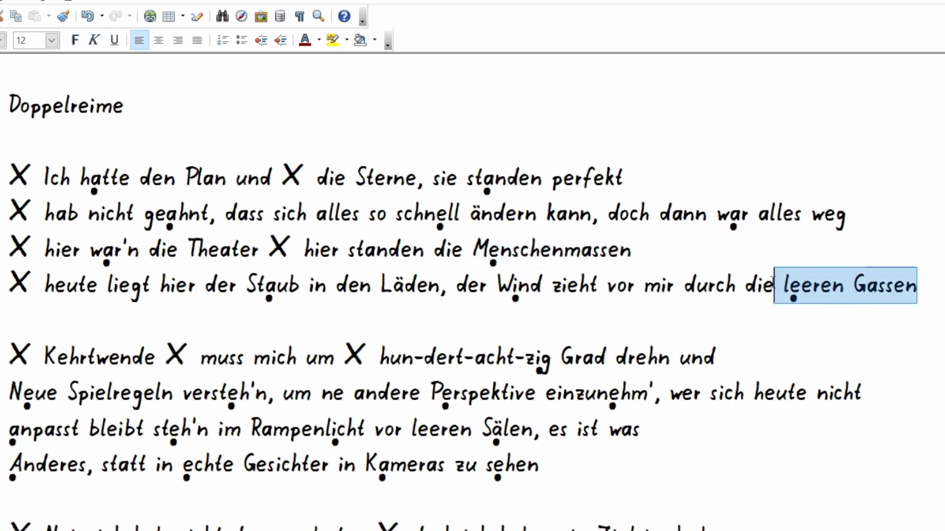
click(799, 340)
List Men-schen-mas-sen and lee-ren Gas-sen under the Doppelreime heading
click(214, 100)
key(Return)
key(Return)
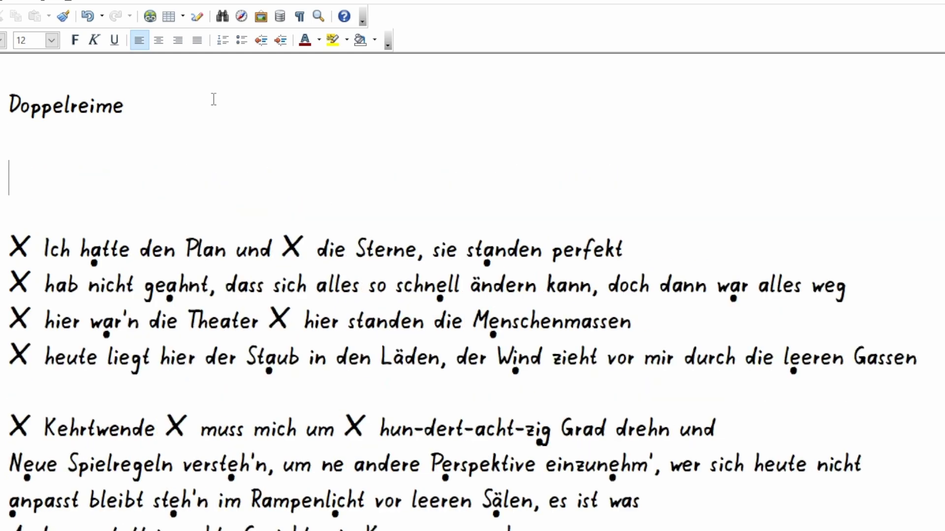
text(Men-schen-mas-sen)
key(Return)
text(lee-ren Gas-sen)
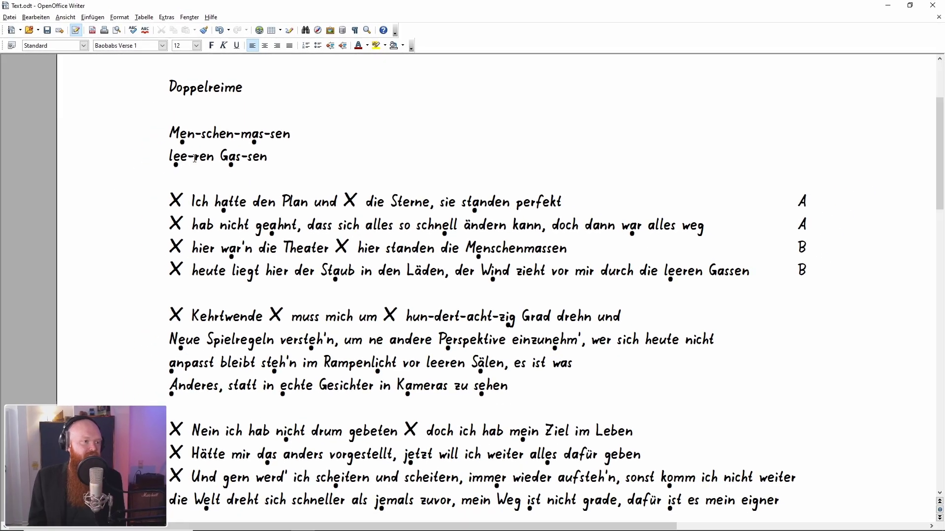
Compare the rhyming endings of Men-schen-mas-sen and lee-ren Gas-sen
drag(166, 159, 304, 162)
drag(251, 134, 290, 134)
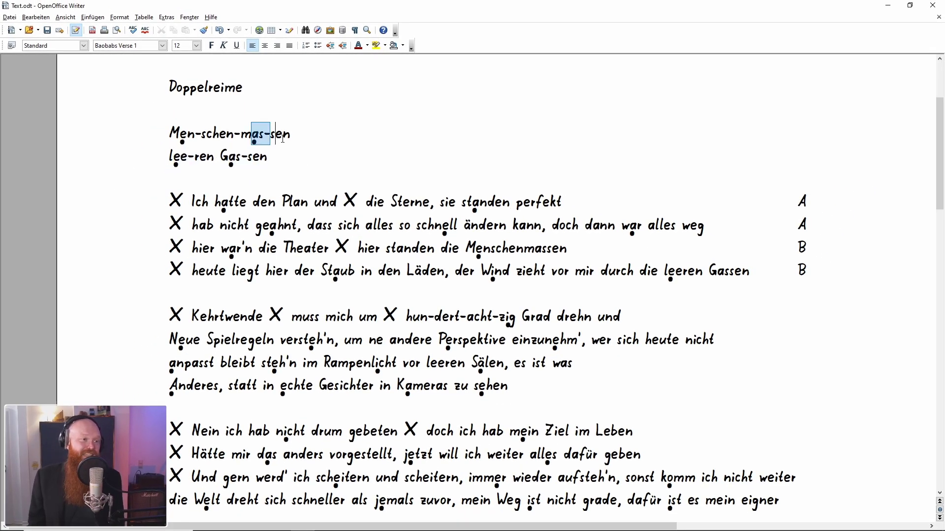
drag(230, 160, 280, 158)
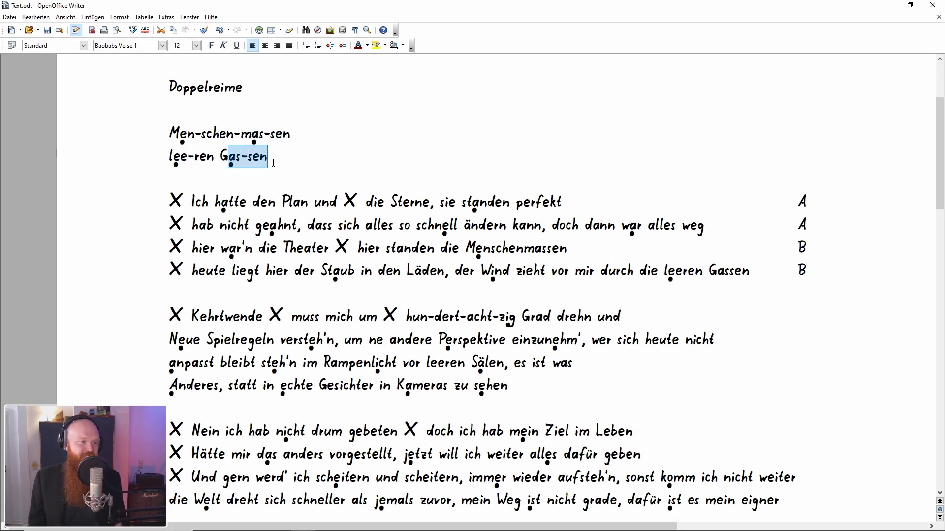
click(275, 159)
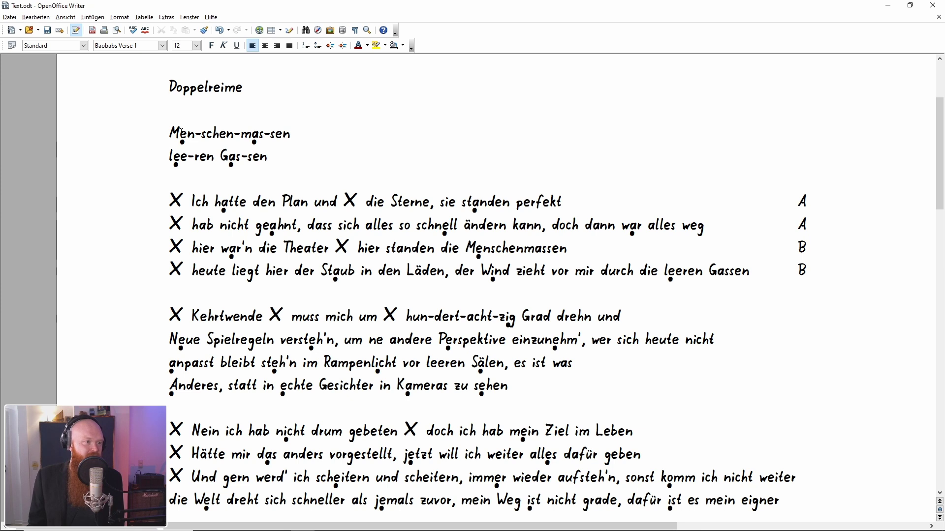
double_click(171, 161)
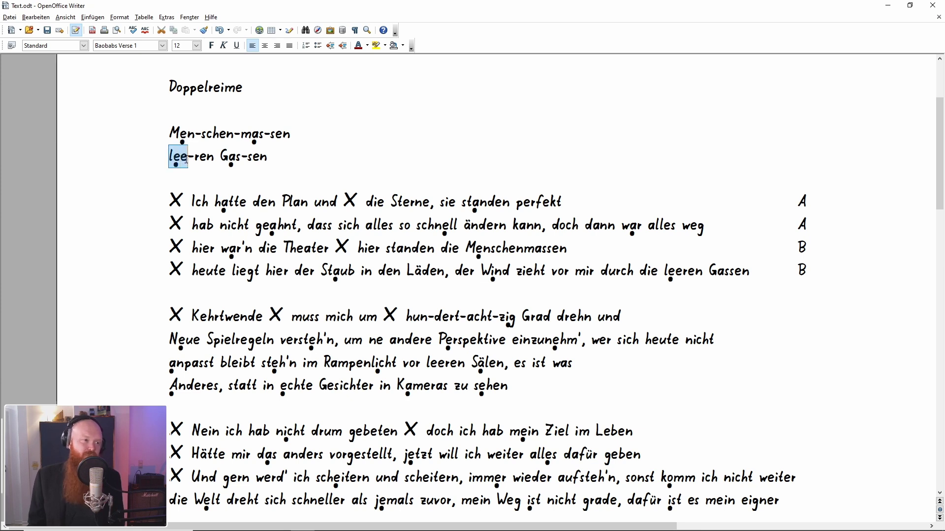
click(314, 164)
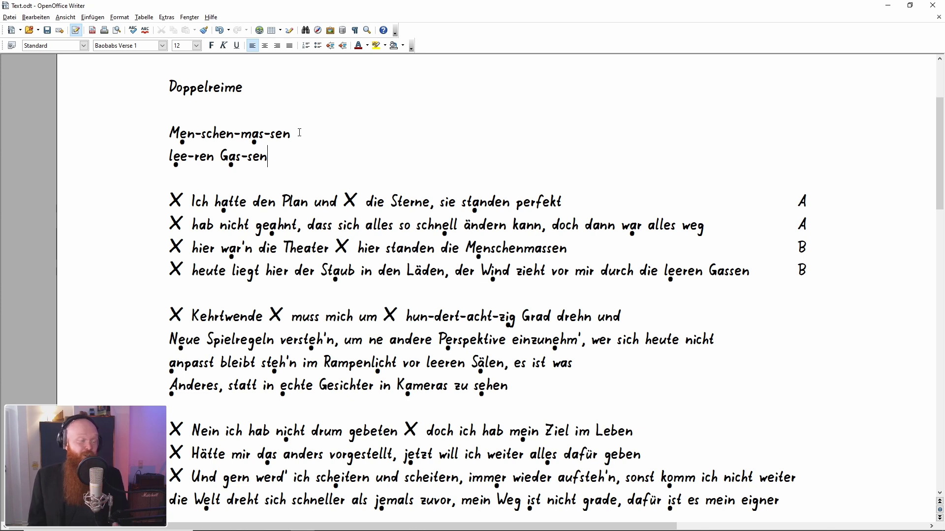
Insert hel-den-haf-ten on a new line below Men-schen-mas-sen
click(317, 144)
key(Return)
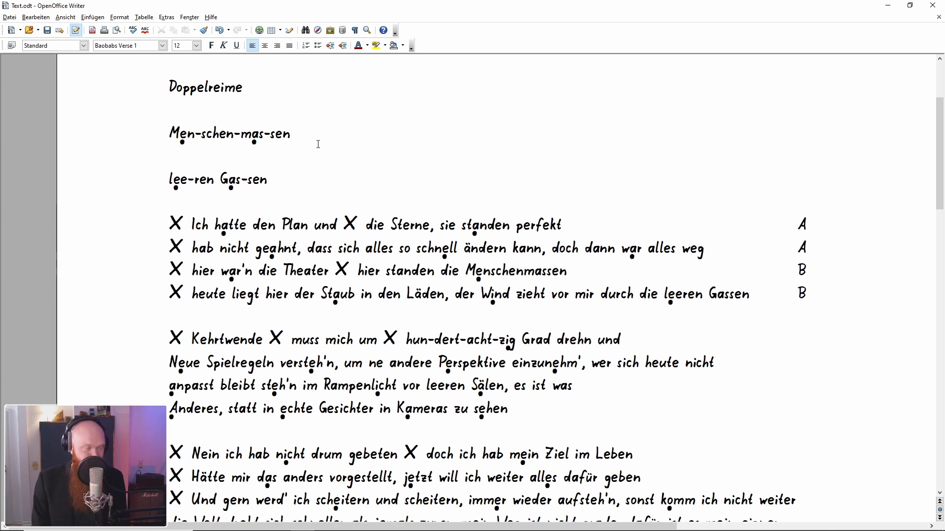
text(hel-den-haf-ten)
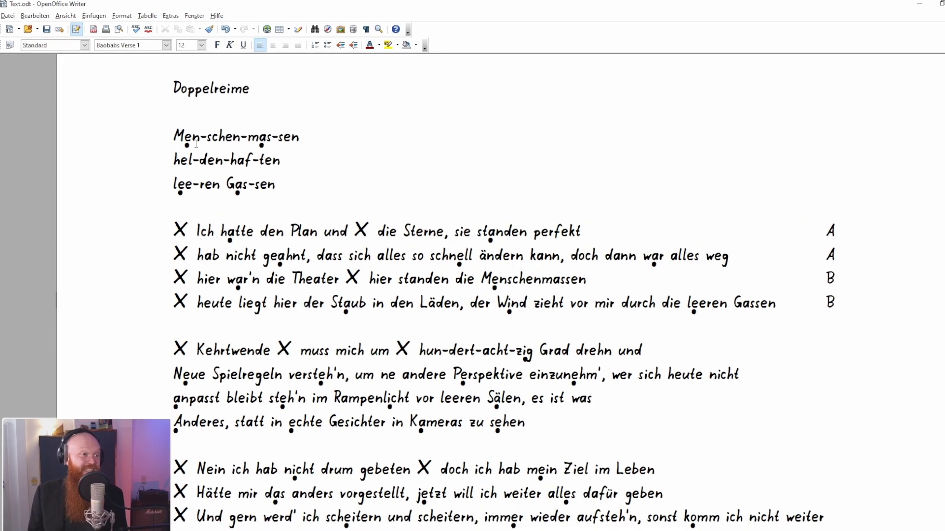
drag(168, 134, 332, 141)
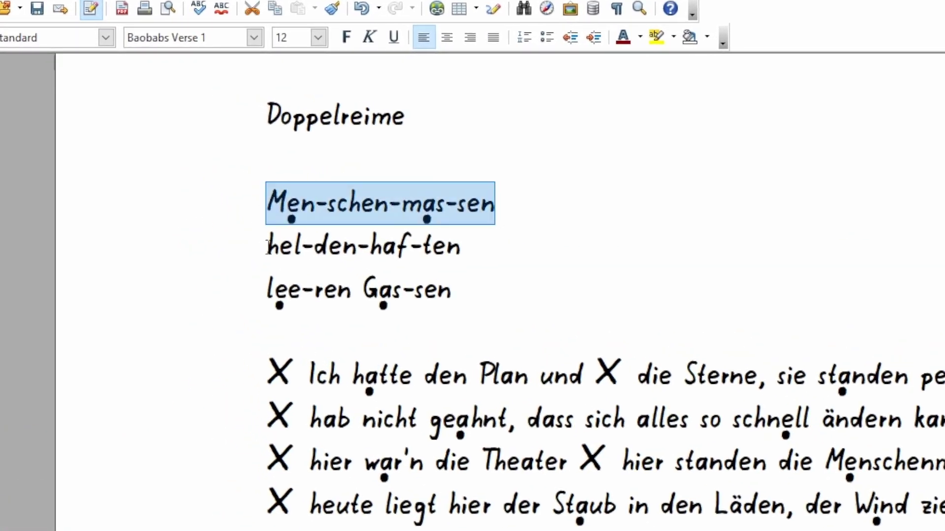
drag(267, 246, 530, 260)
Compare the stressed e vowels in lee, Men and hel
click(268, 291)
mouse_move(460, 295)
mouse_down()
mouse_move(258, 290)
mouse_move(294, 299)
mouse_up()
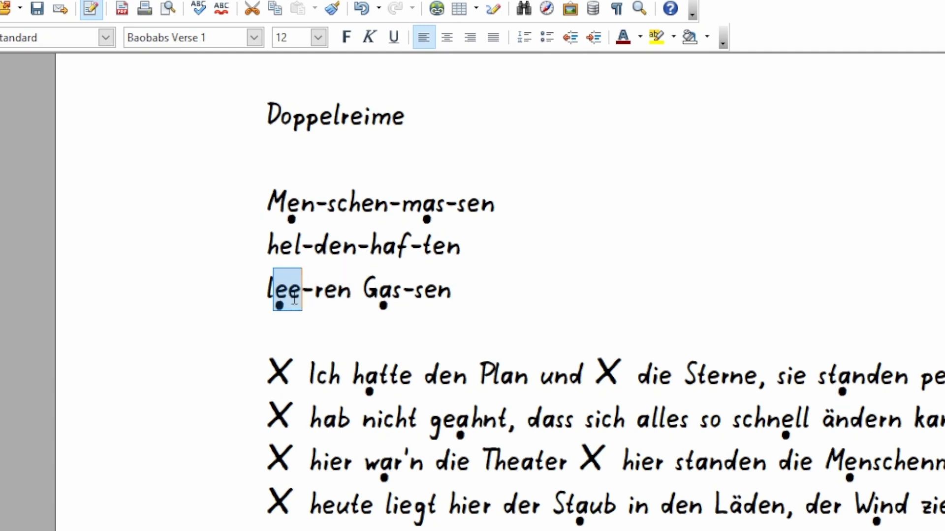
drag(287, 200, 300, 199)
drag(278, 246, 294, 254)
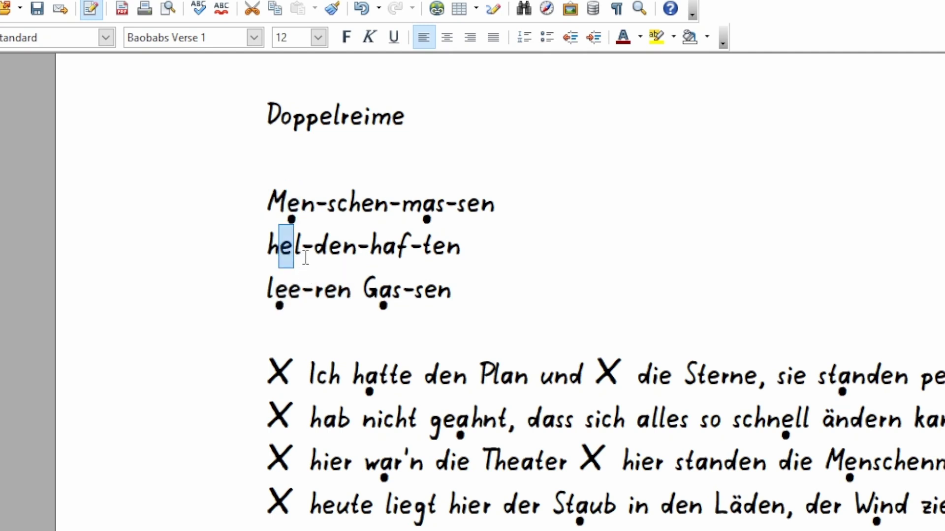
click(271, 255)
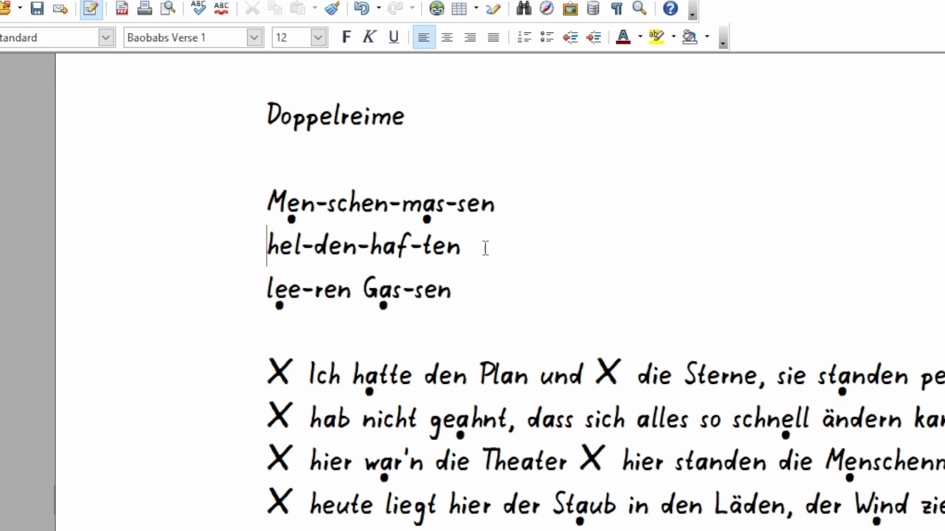
click(282, 246)
Add Wes-ten-ta-schen and a Gesellschaften line below hel-den-haf-ten
key(Return)
text(Wes)
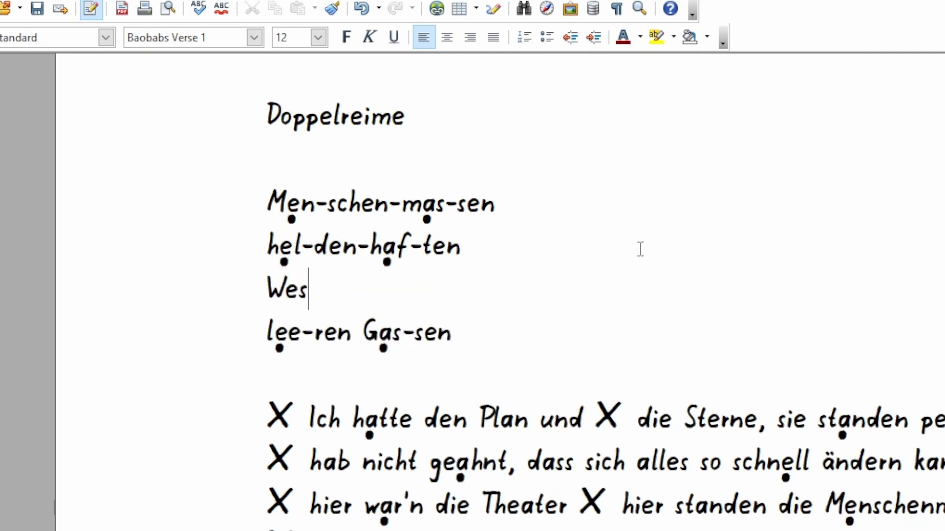
text(-te)
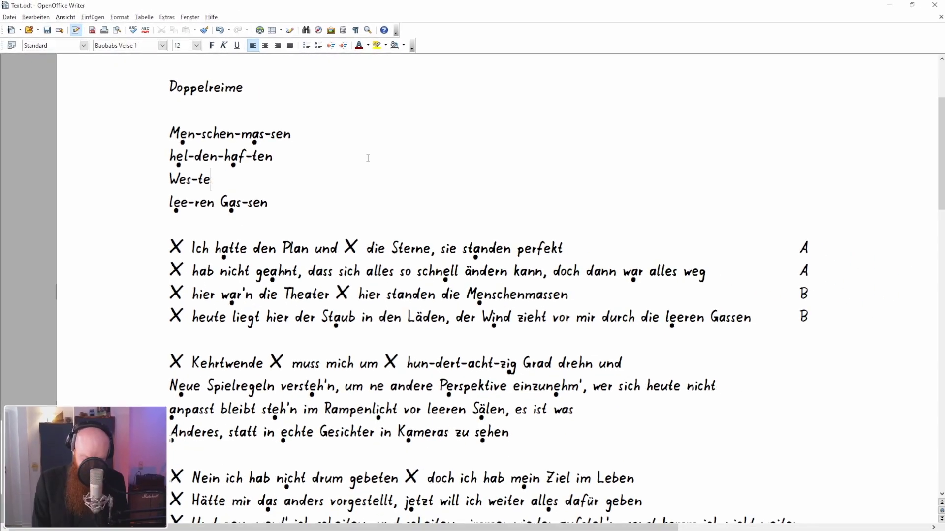
text(n-ta-schen)
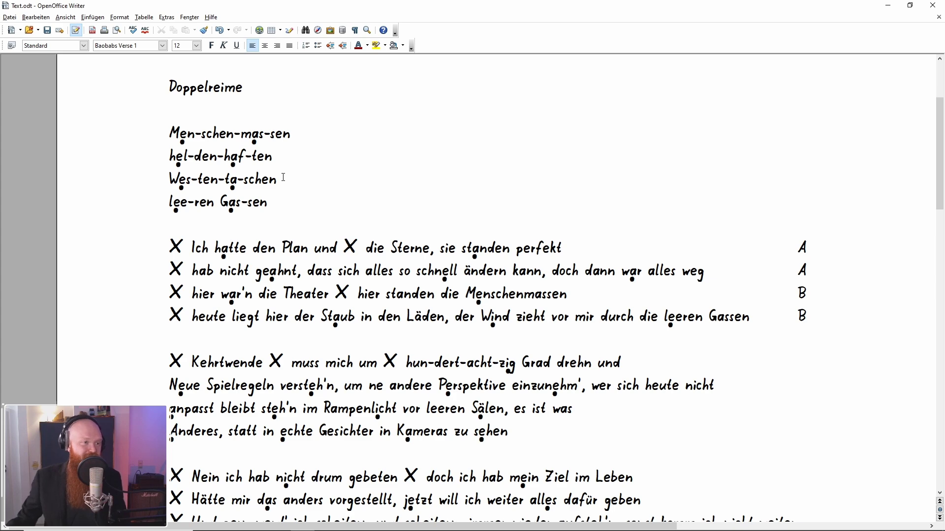
key(Return)
text(Ge)
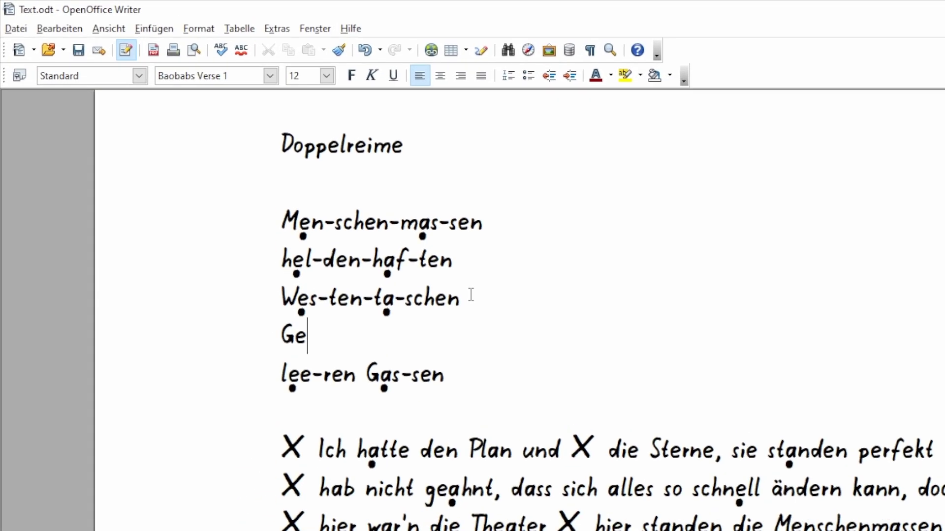
text(sellsch)
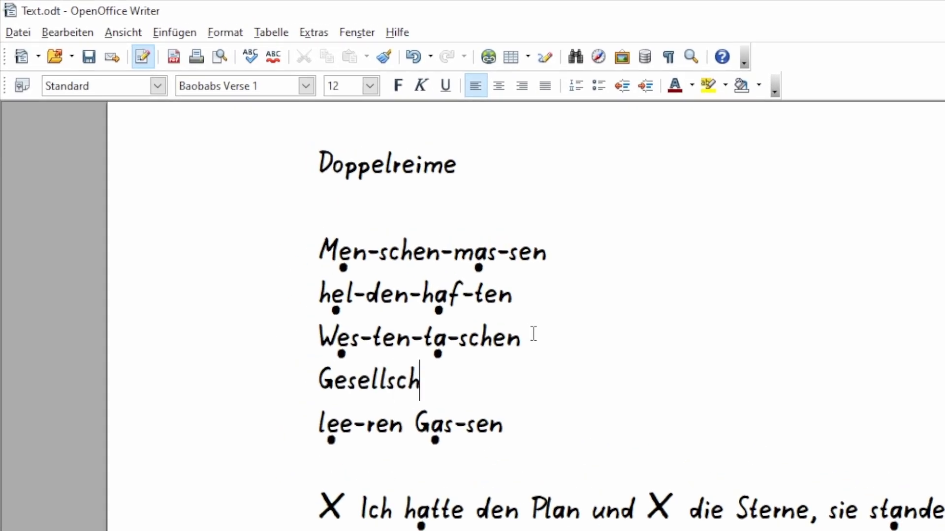
text(aften)
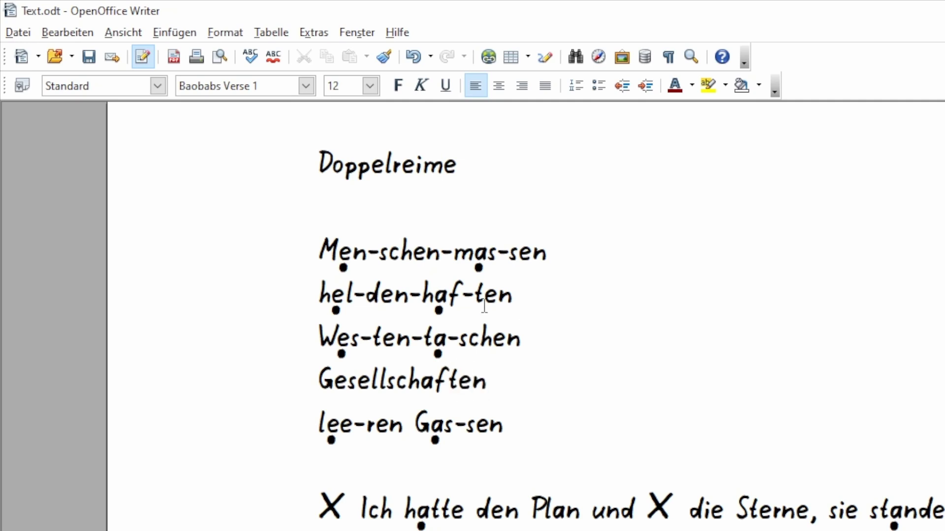
key(ctrl+shift+Left)
key(ctrl+shift+Left)
key(ctrl+shift+Left)
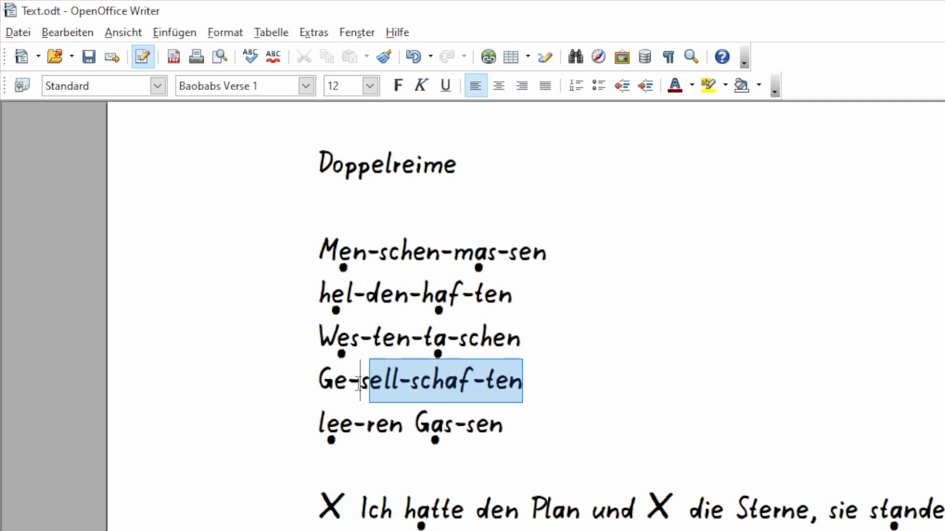
key(ctrl+shift+Left)
key(ctrl+shift+Left)
key(End)
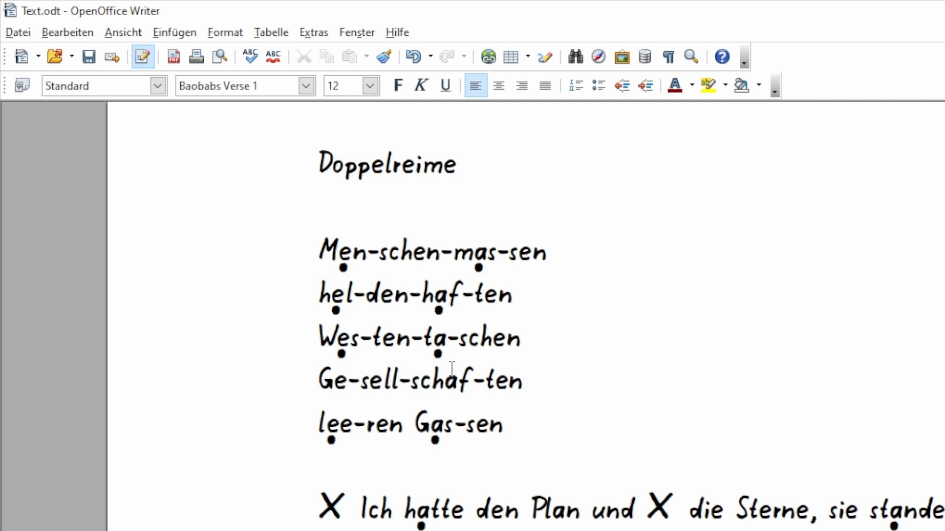
Delete the Gesellschaften line, then the whole double-rhyme word block
key(End)
key(ctrl+shift+Left)
key(ctrl+shift+Left)
key(ctrl+shift+Left)
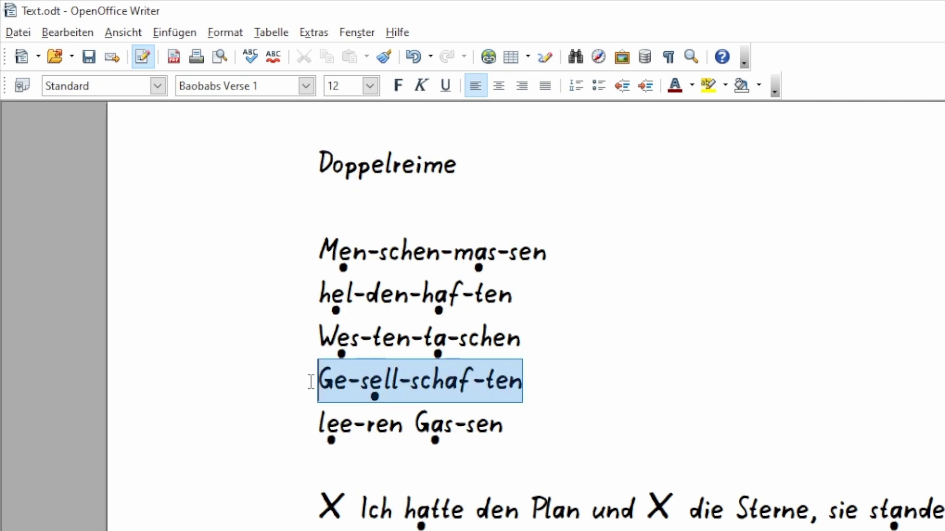
key(ctrl+shift+Left)
key(ctrl+shift+Left)
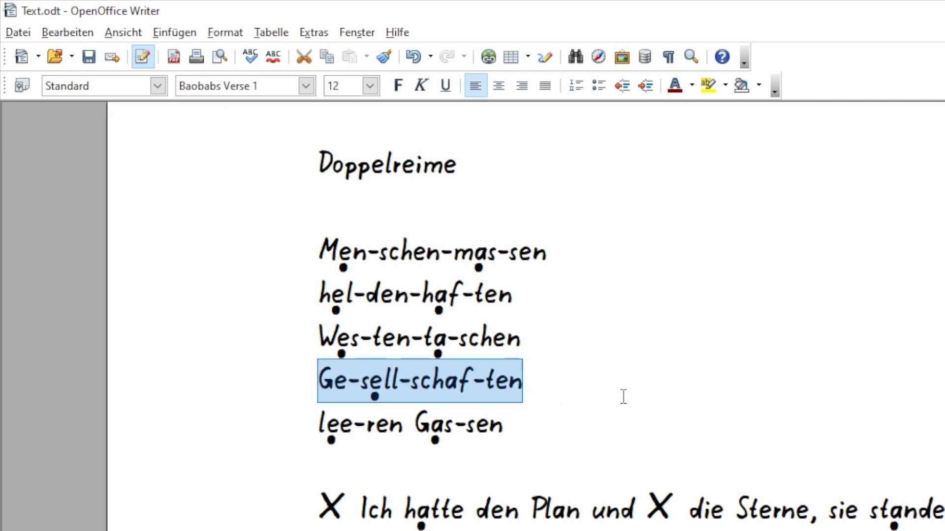
key(Delete)
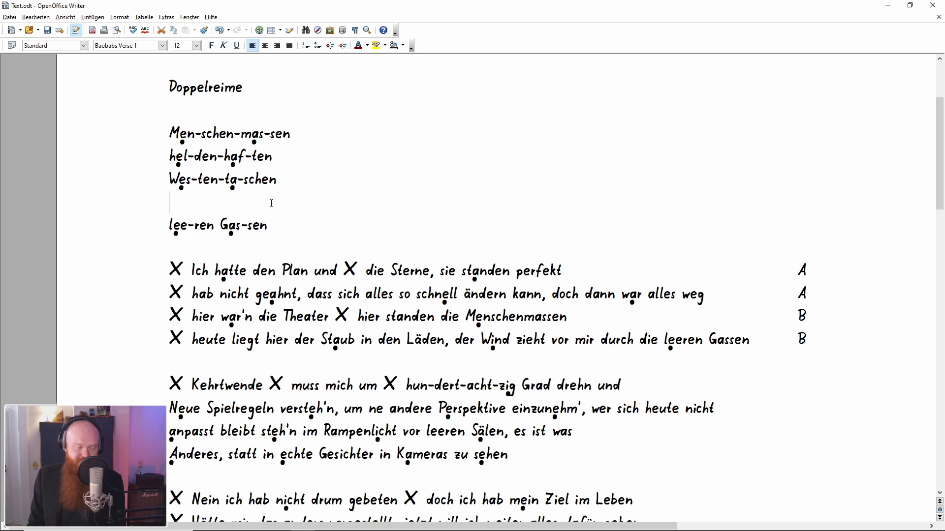
key(Delete)
mouse_move(269, 202)
mouse_down()
mouse_move(171, 121)
mouse_move(161, 93)
mouse_up()
key(Delete)
key(Delete)
key(Delete)
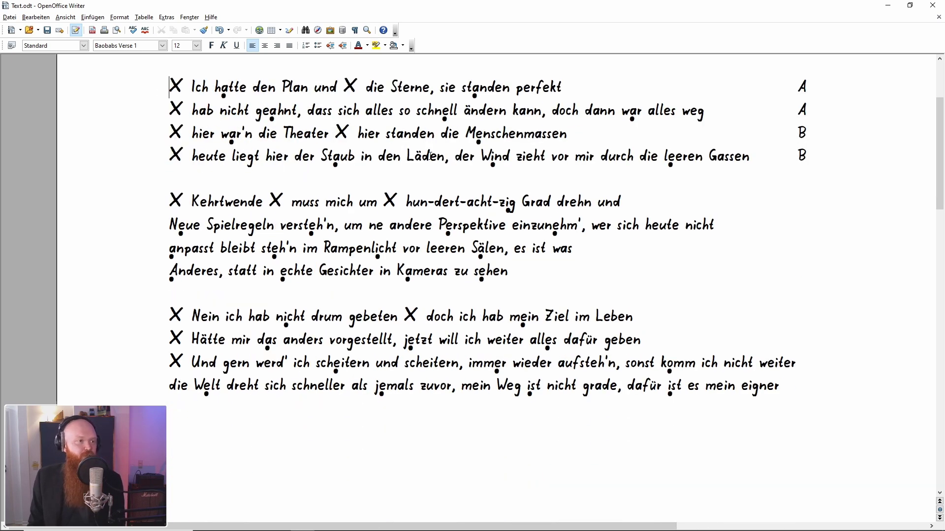
Start a new line below the Feuer line and begin typing 'Ungeheuer'
scroll(787, 333, down, 3)
scroll(797, 256, down, 5)
drag(538, 133, 171, 129)
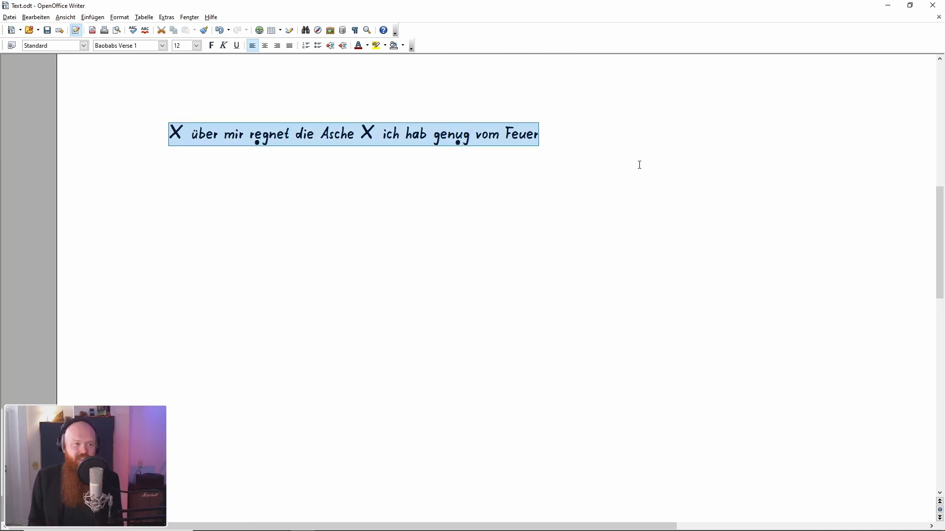
click(588, 138)
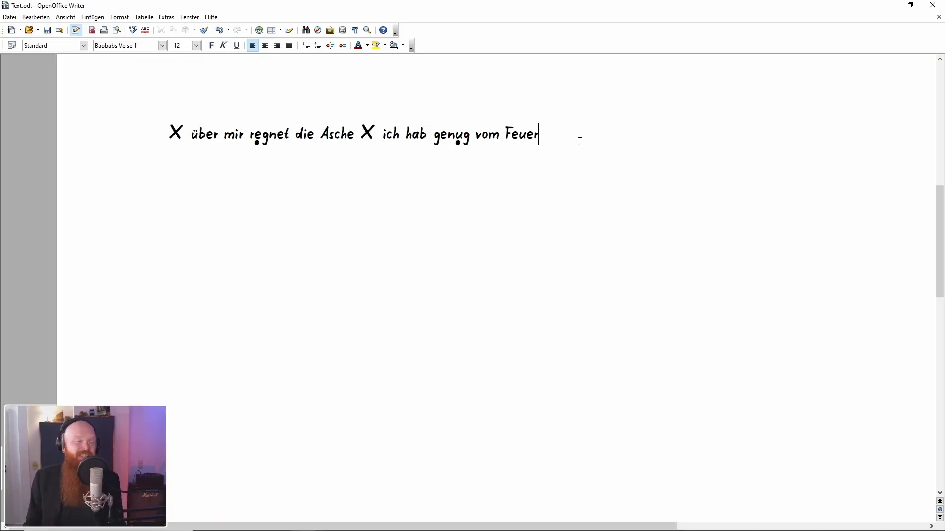
drag(580, 141, 457, 141)
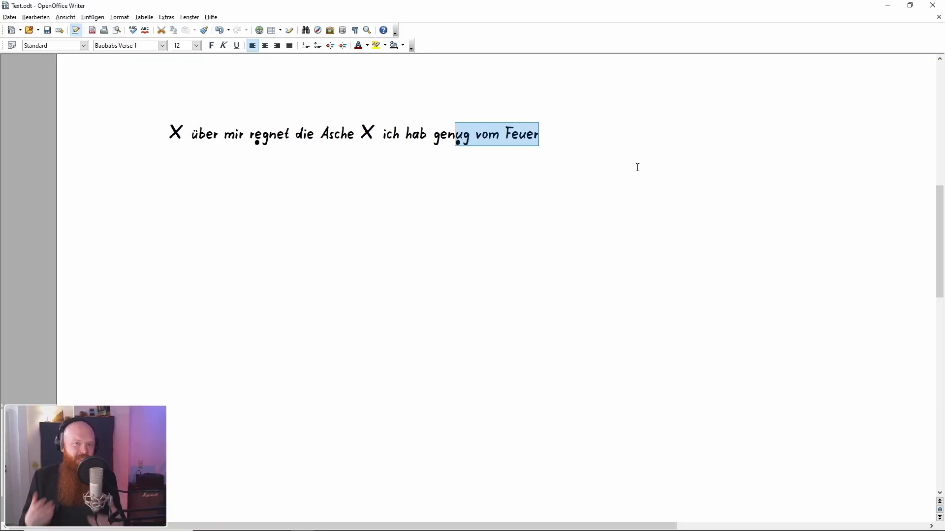
click(571, 133)
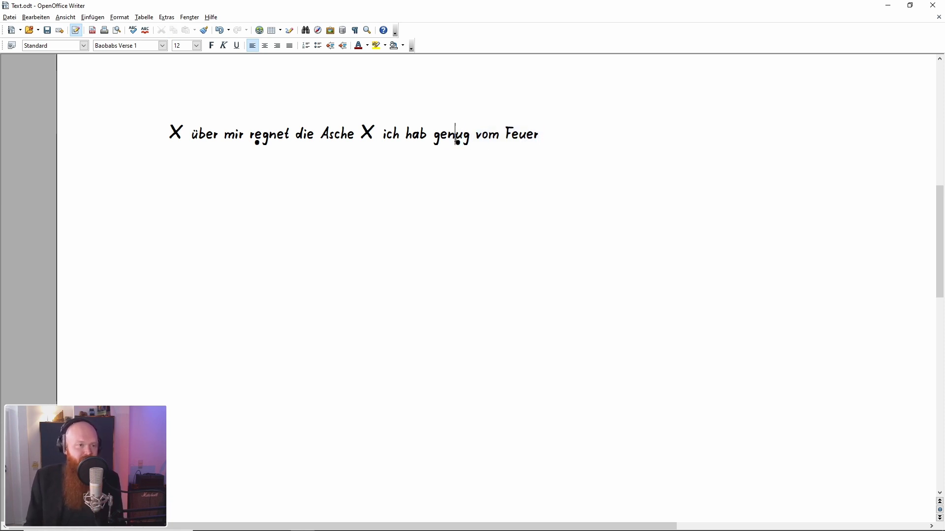
drag(456, 133, 463, 133)
click(560, 138)
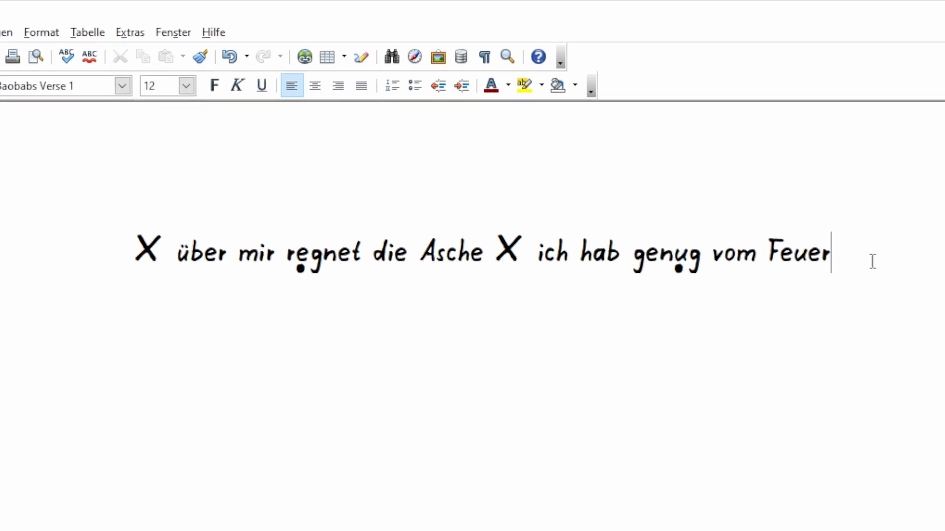
mouse_move(836, 260)
mouse_down()
mouse_move(674, 262)
mouse_move(688, 256)
mouse_up()
click(846, 271)
click(910, 360)
text(ugehe)
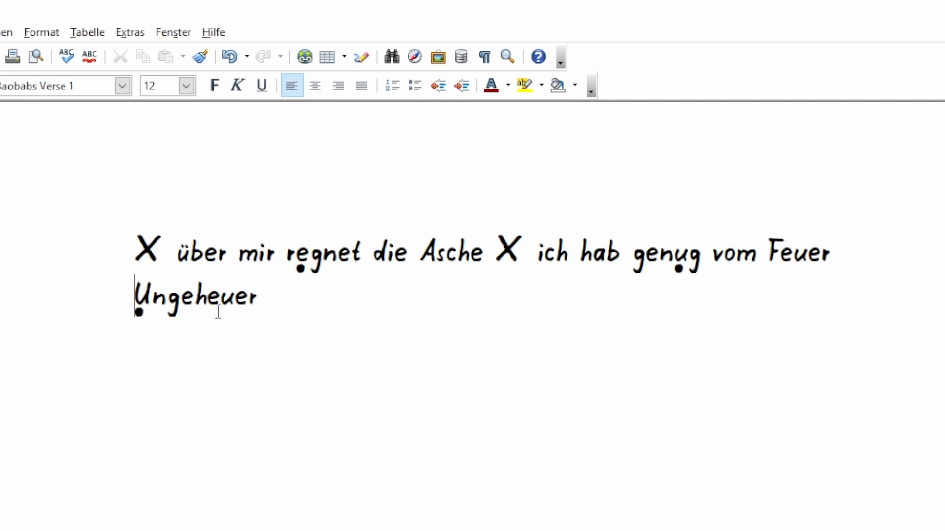
Compare Ungeheuer with the line ending 'genug vom Feuer' to check the rhyme
drag(456, 134, 539, 135)
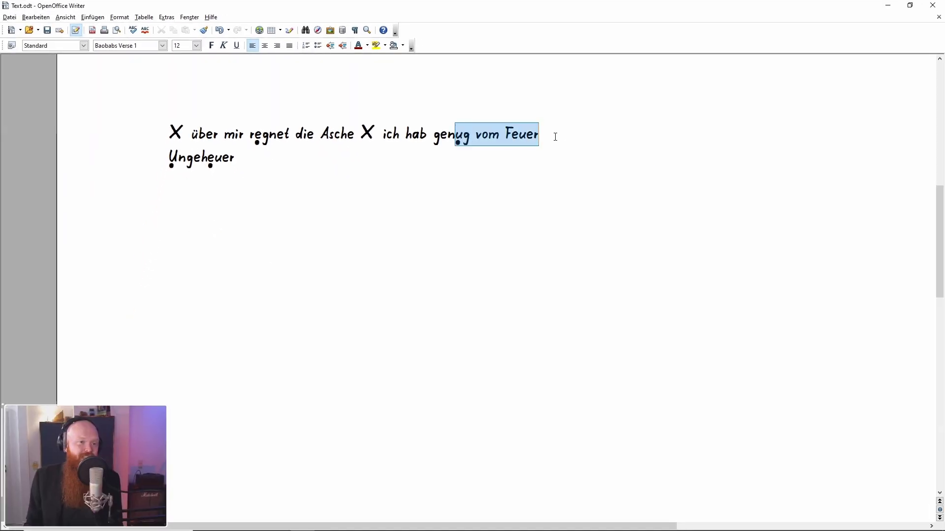
drag(169, 157, 236, 158)
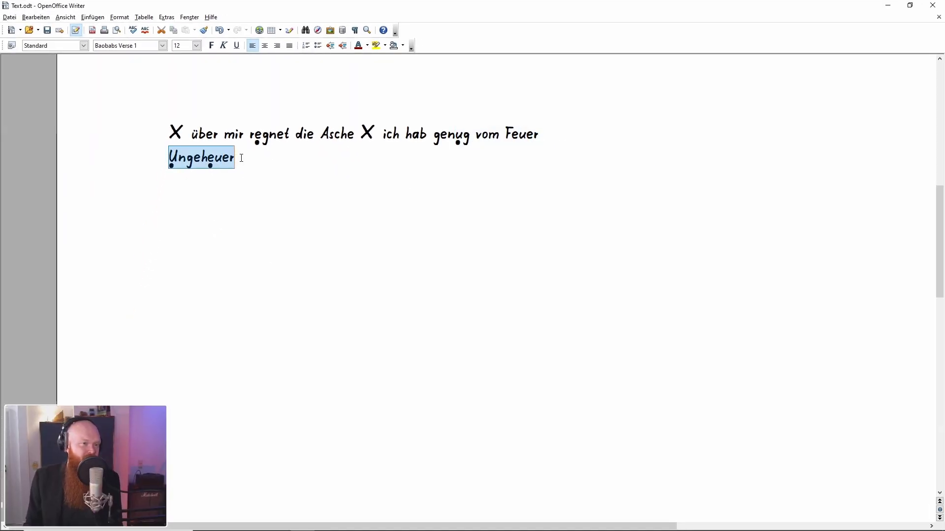
drag(475, 136, 500, 136)
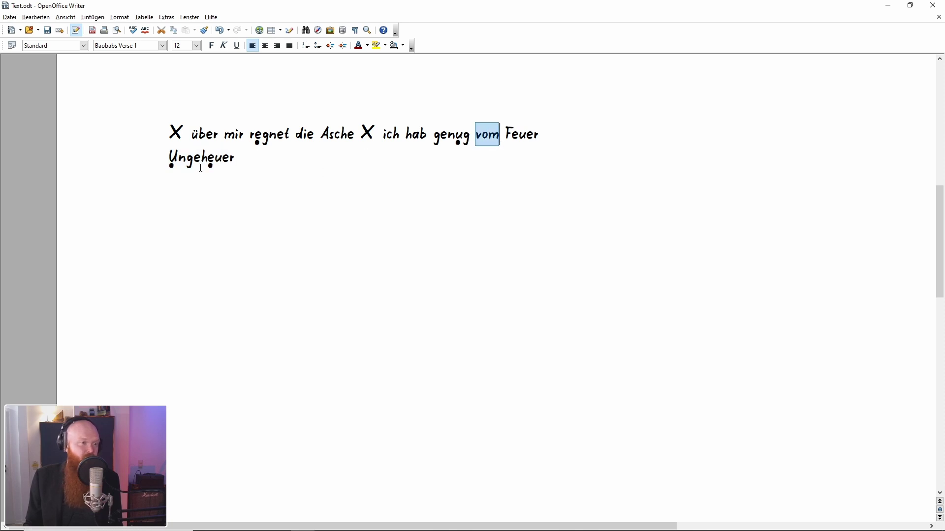
drag(186, 158, 199, 160)
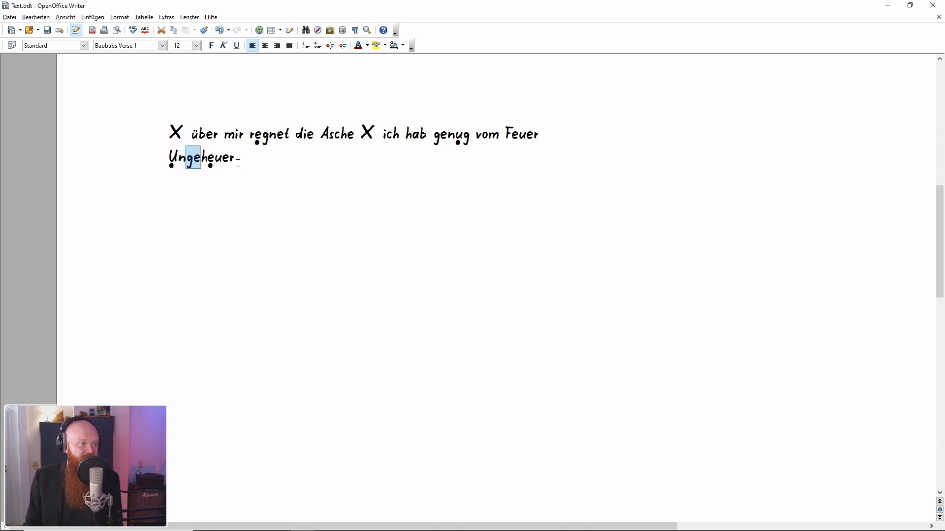
drag(238, 160, 169, 158)
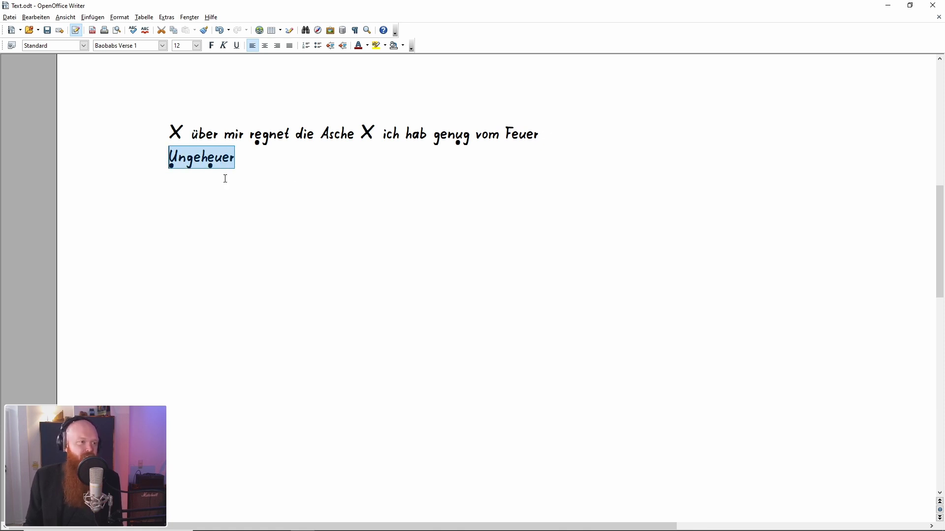
click(236, 157)
Mark the stressed syllables: ge and U in Ungeheuer, ug in genug, om in vom
drag(186, 157, 199, 157)
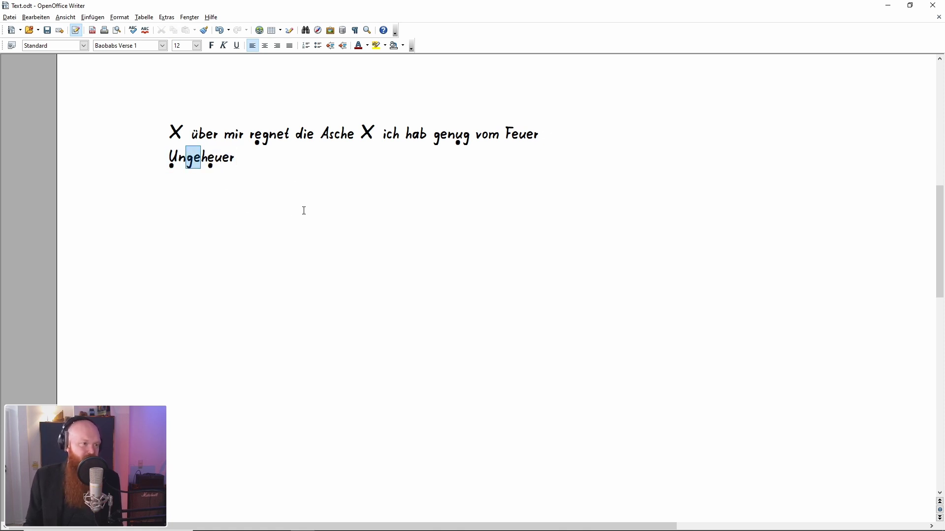
drag(456, 135, 470, 135)
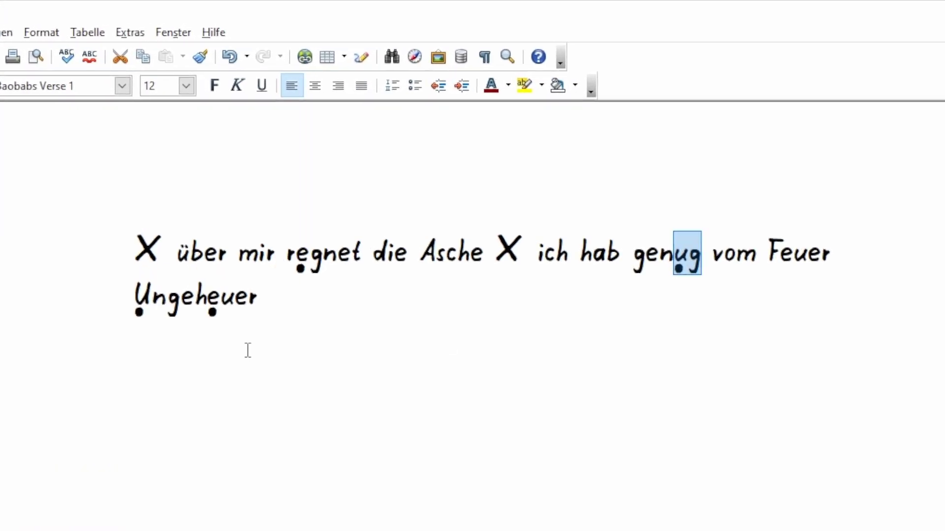
drag(128, 291, 152, 296)
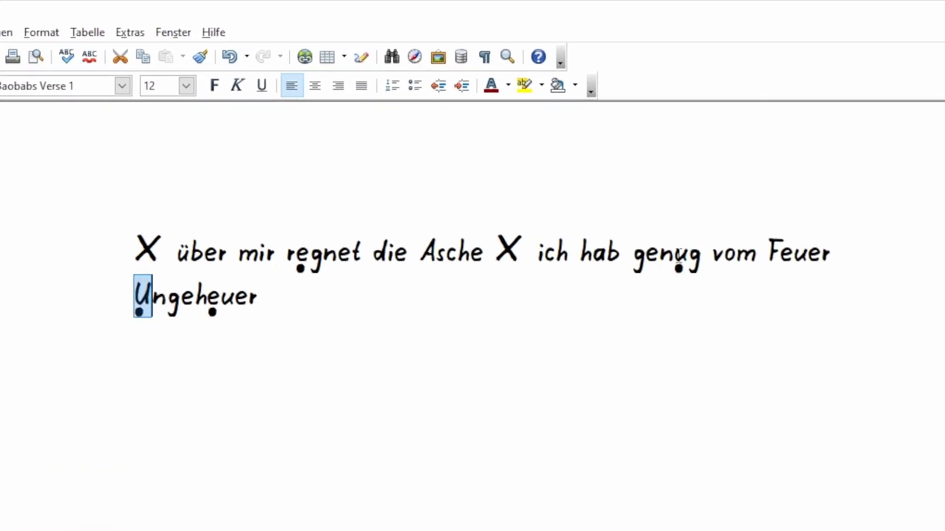
drag(674, 254, 757, 254)
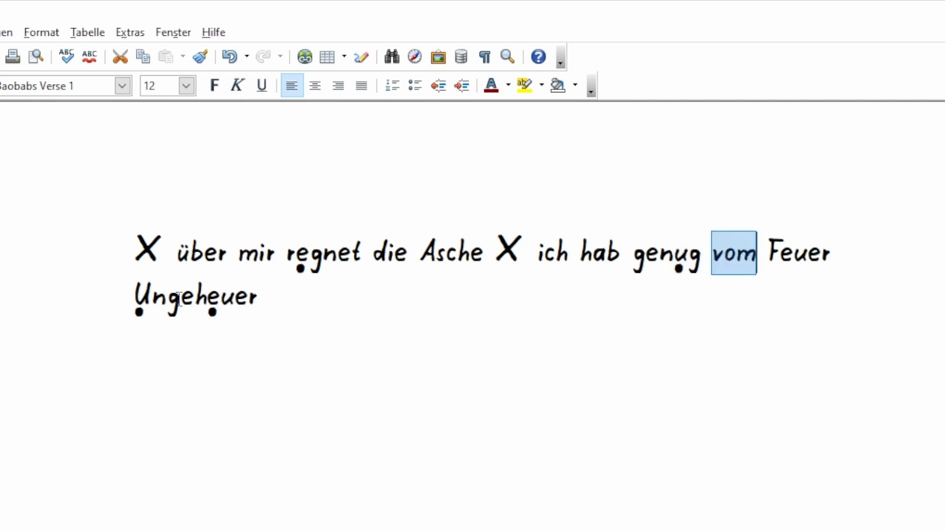
drag(674, 254, 702, 255)
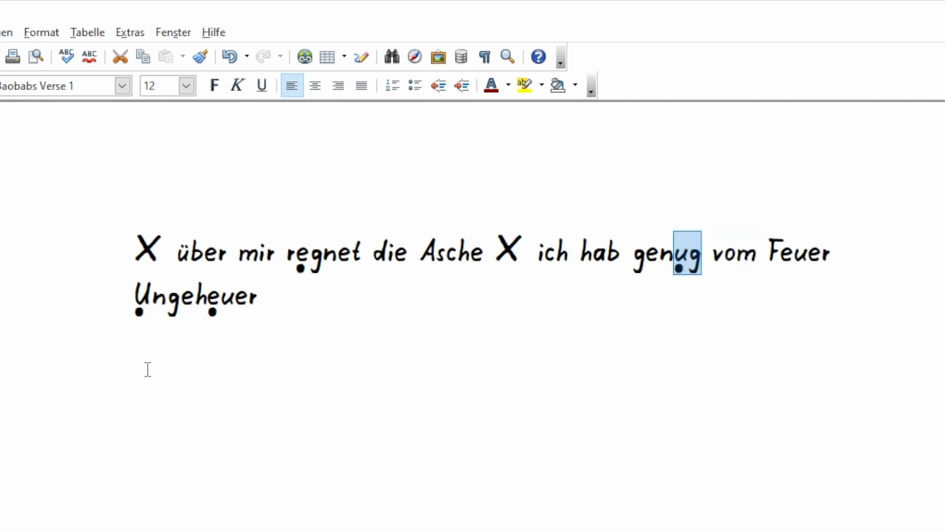
drag(134, 295, 154, 300)
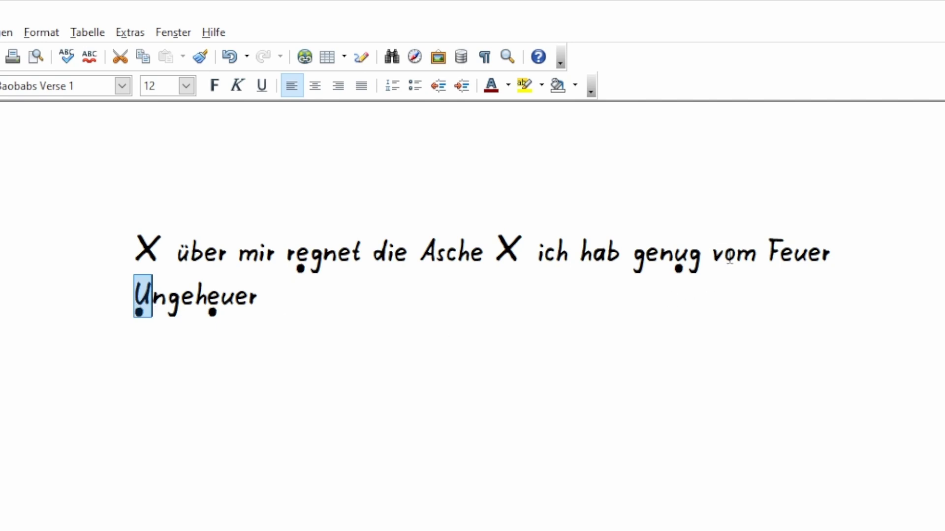
drag(724, 256, 749, 252)
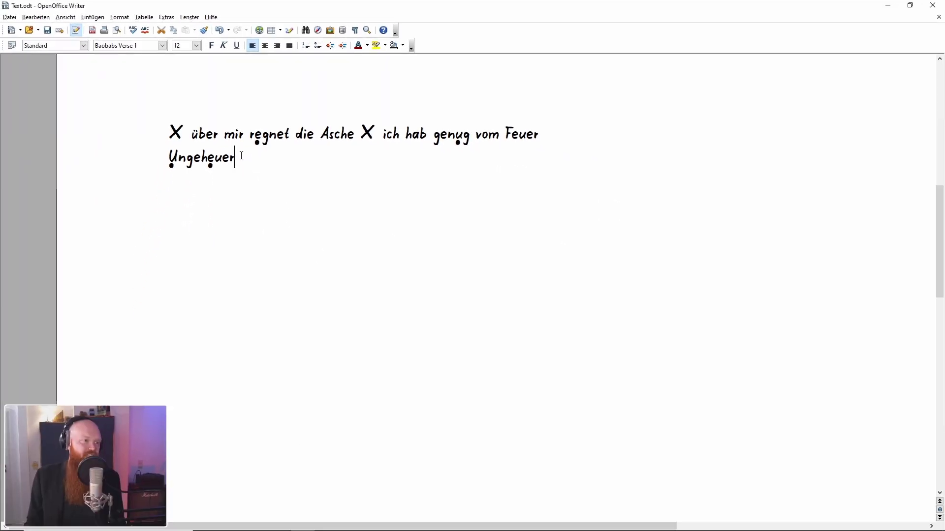
drag(236, 158, 159, 155)
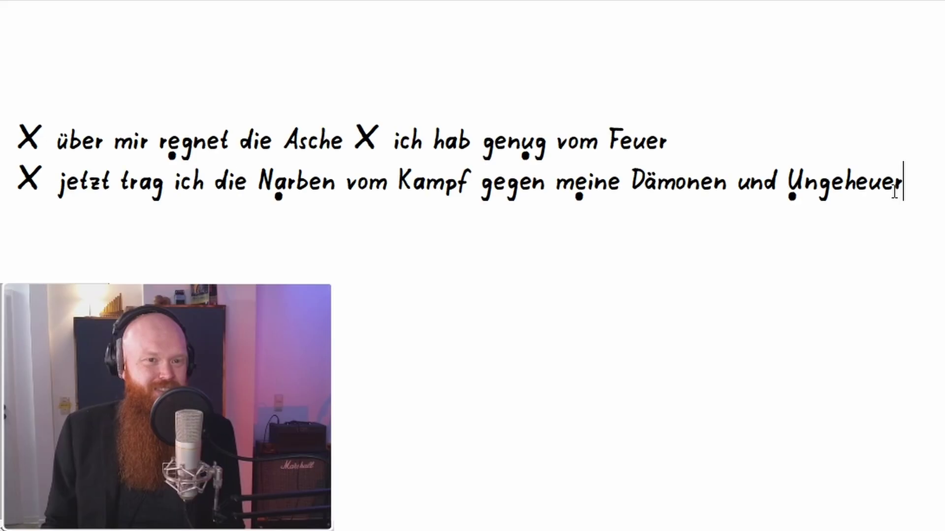
key(shift+Home)
click(904, 181)
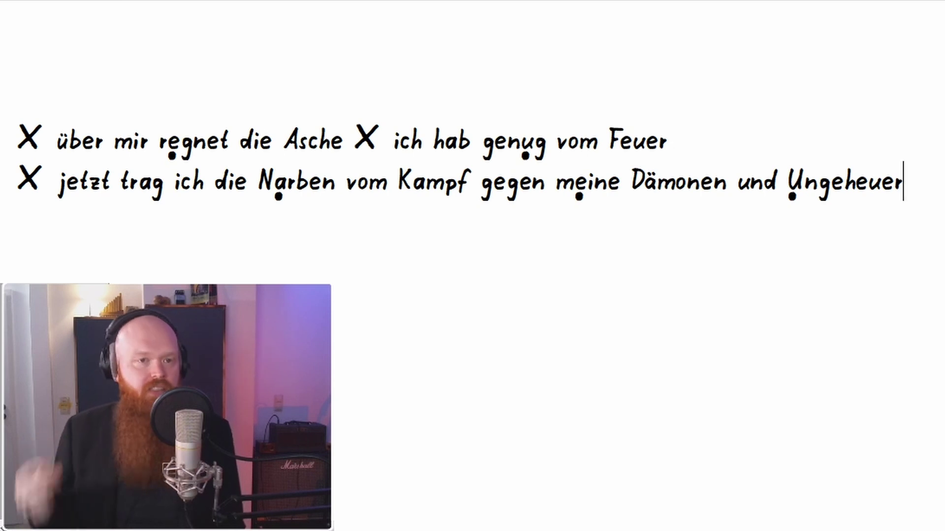
drag(672, 158, 169, 155)
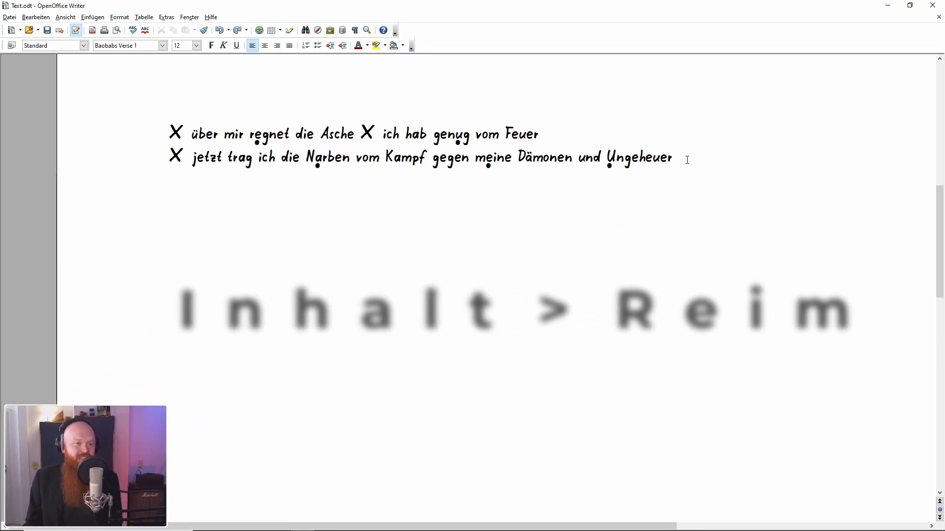
key(ctrl+shift+Left)
key(ctrl+shift+Left)
click(681, 177)
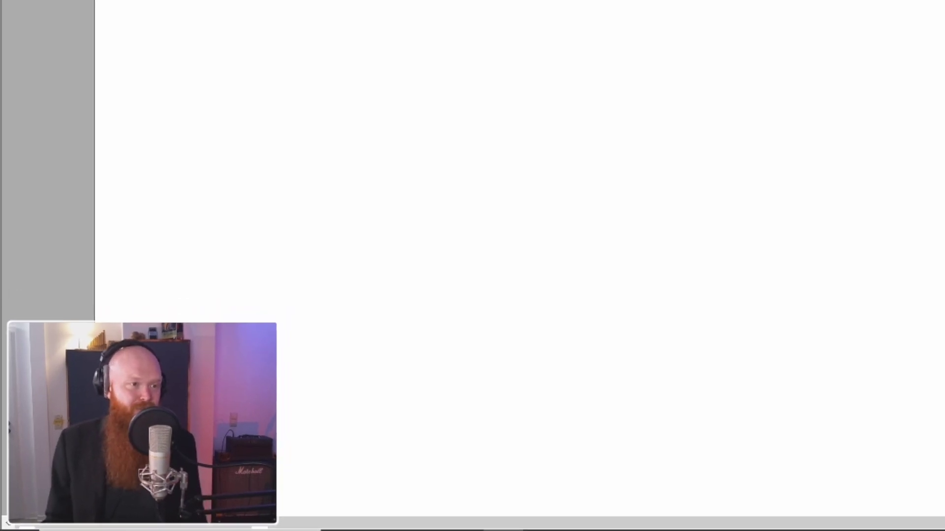
Delete the old second lyric line, including its X marker
drag(672, 158, 187, 158)
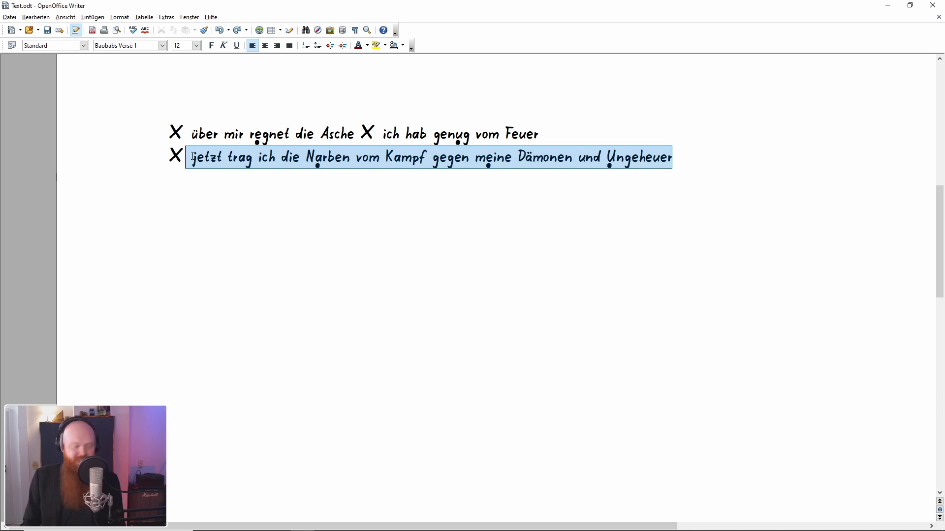
key(BackSpace)
key(BackSpace)
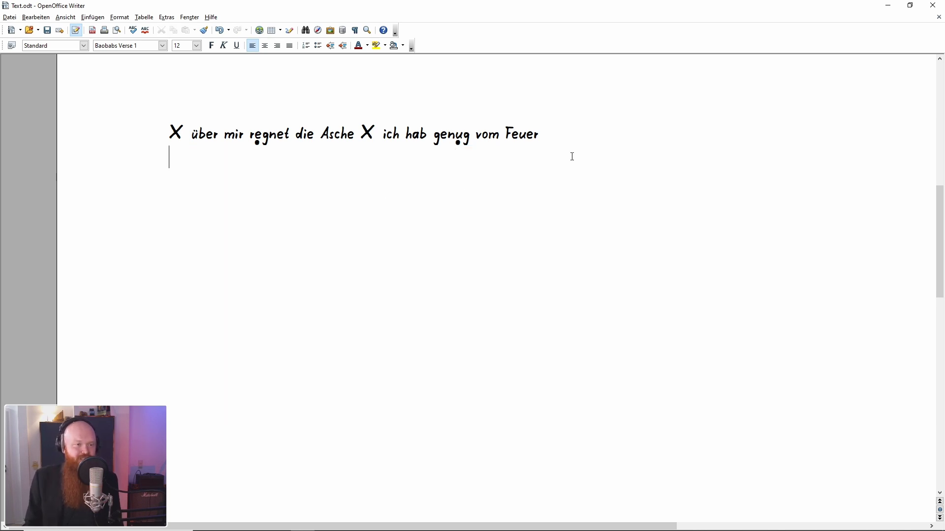
drag(544, 138, 449, 136)
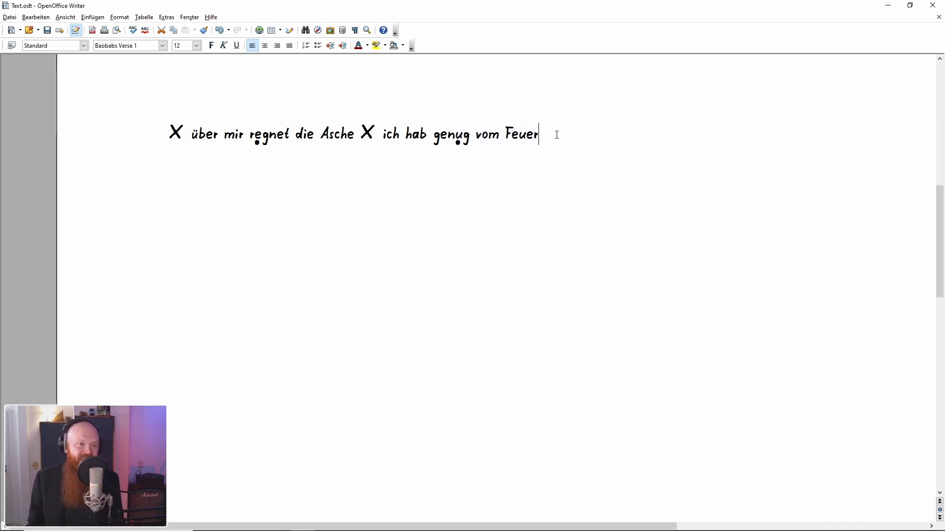
drag(554, 133, 429, 134)
click(570, 134)
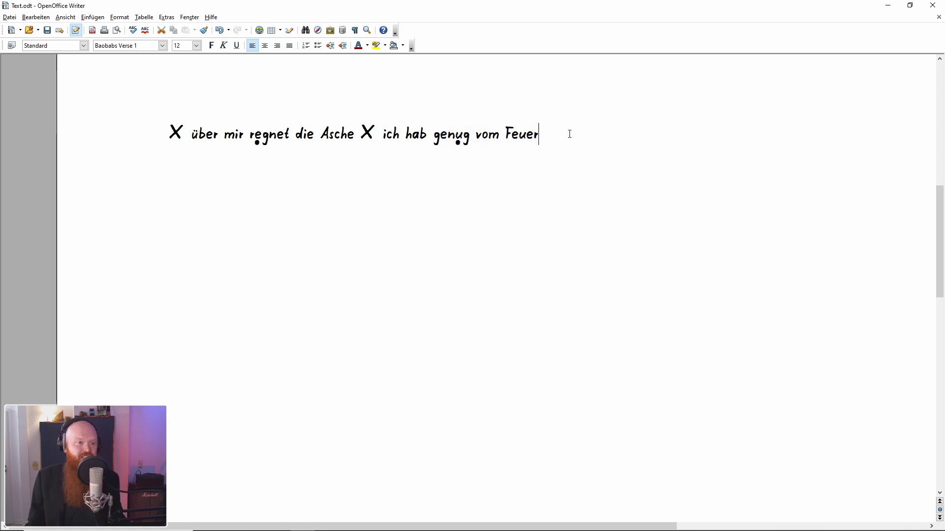
Move 'genug' after Feuer so line one ends 'ich hab vom Feuer genug'
drag(476, 138, 428, 135)
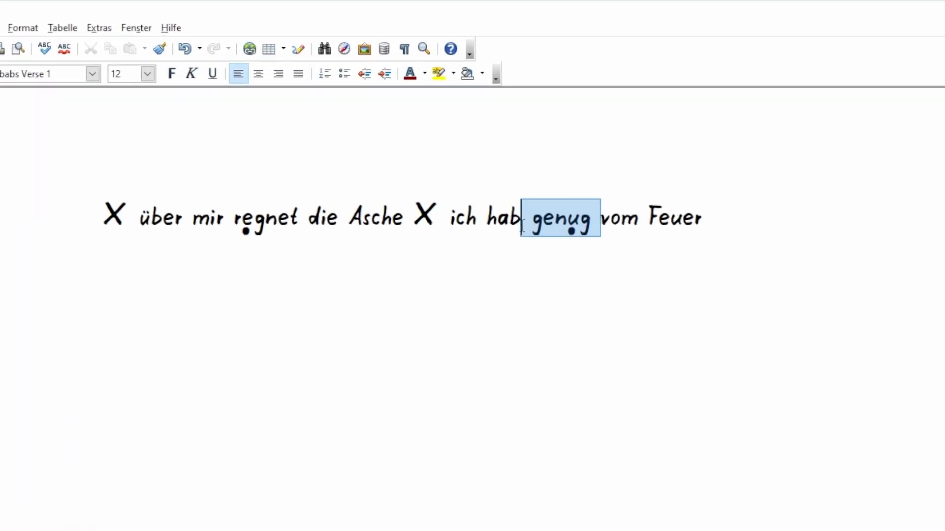
key(Delete)
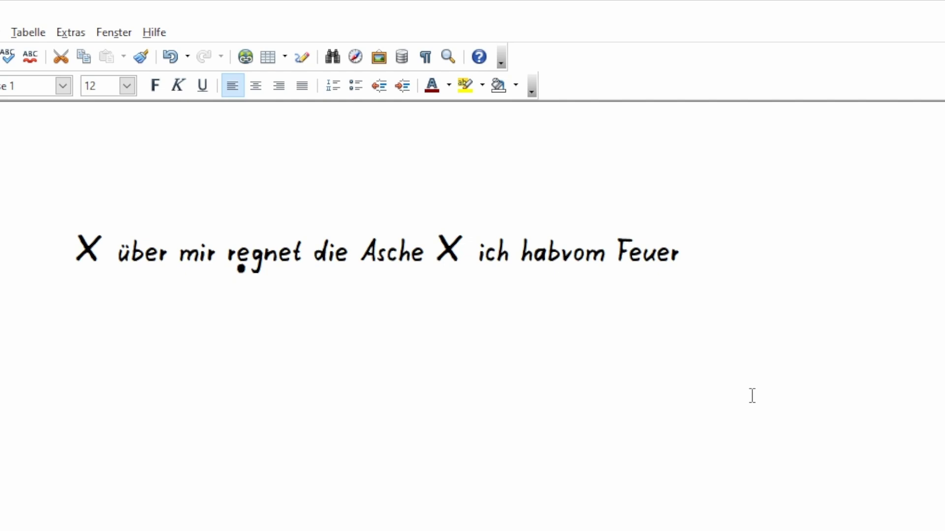
click(708, 258)
text(ge)
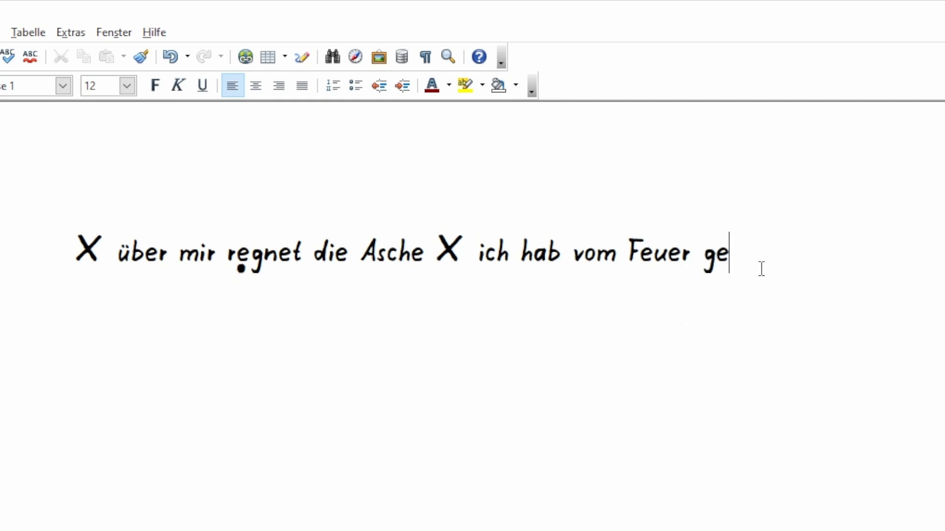
text(nug)
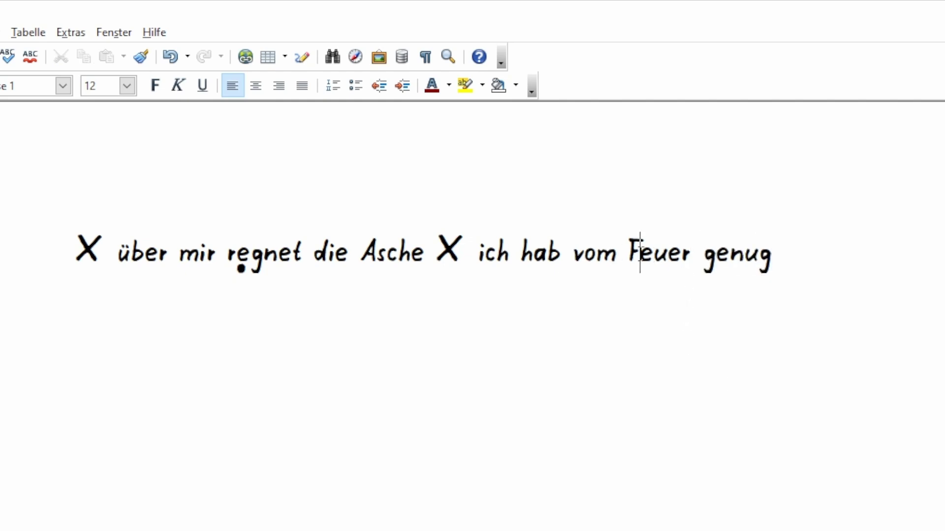
click(825, 257)
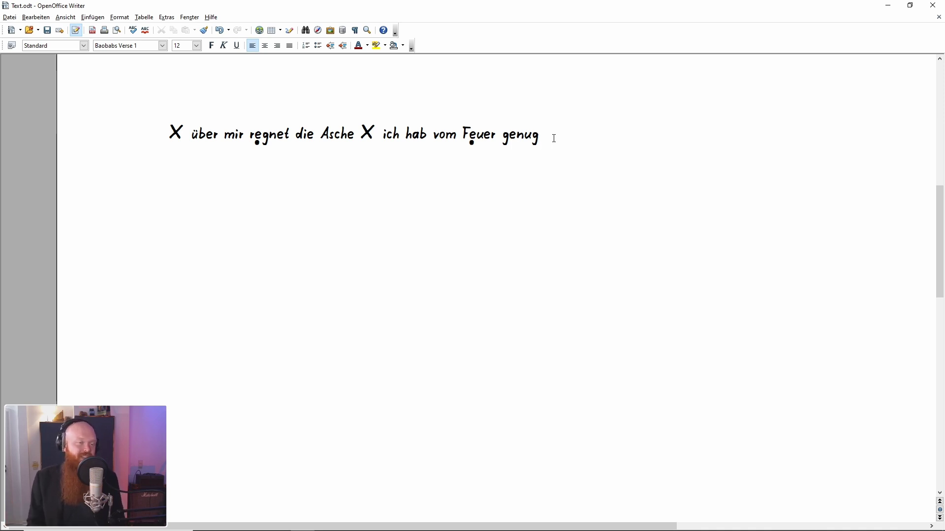
Insert the new second line and compare its 'neuen Versuch' ending with 'Feuer genug'
key(ctrl+z)
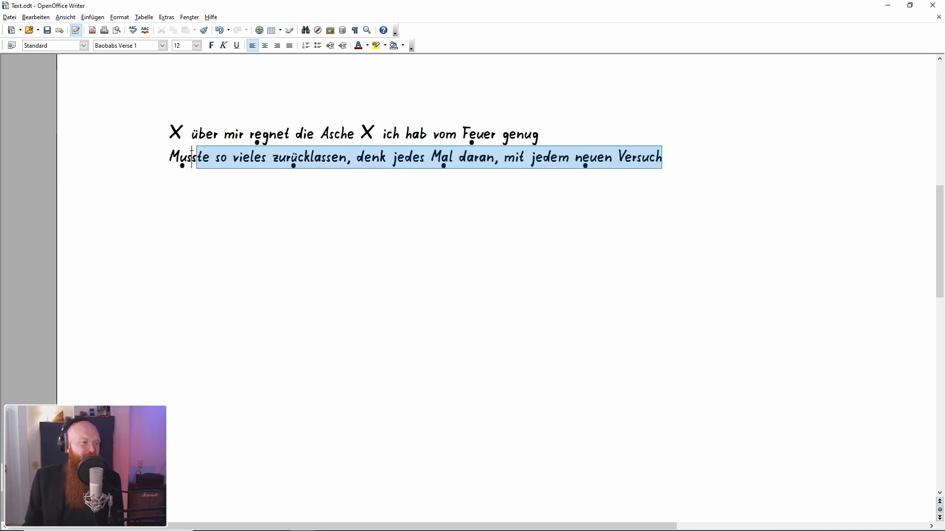
click(709, 169)
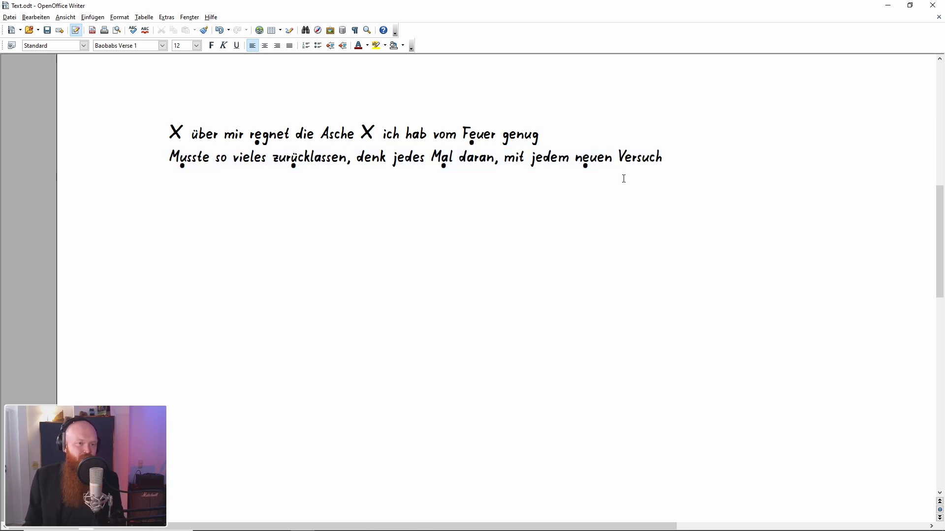
drag(578, 161, 648, 159)
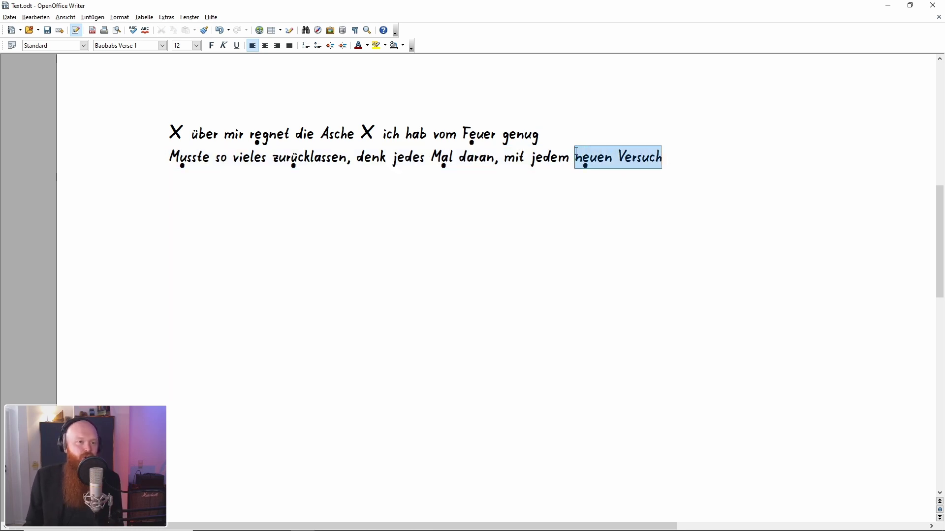
drag(551, 136, 471, 134)
click(469, 136)
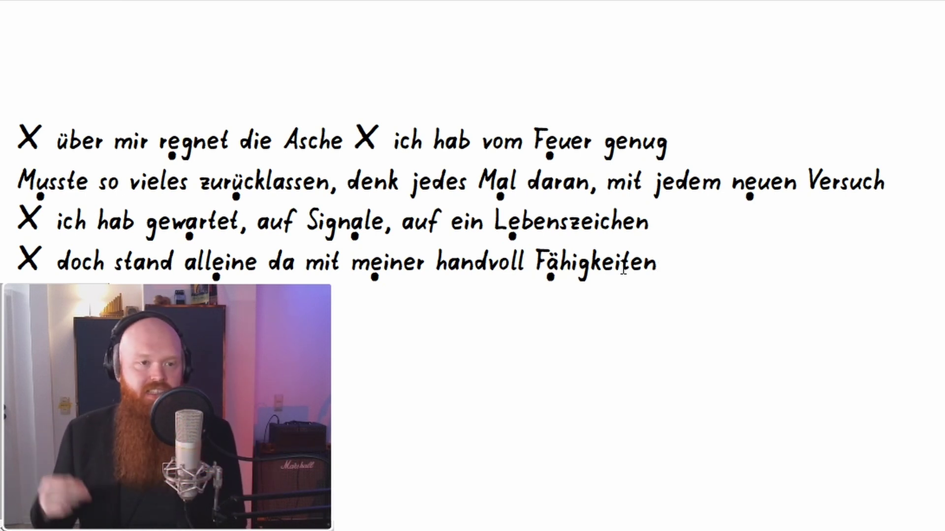
Compare the line endings Lebenszeichen and Fähigkeiten by selecting each word
click(660, 227)
drag(660, 227, 491, 227)
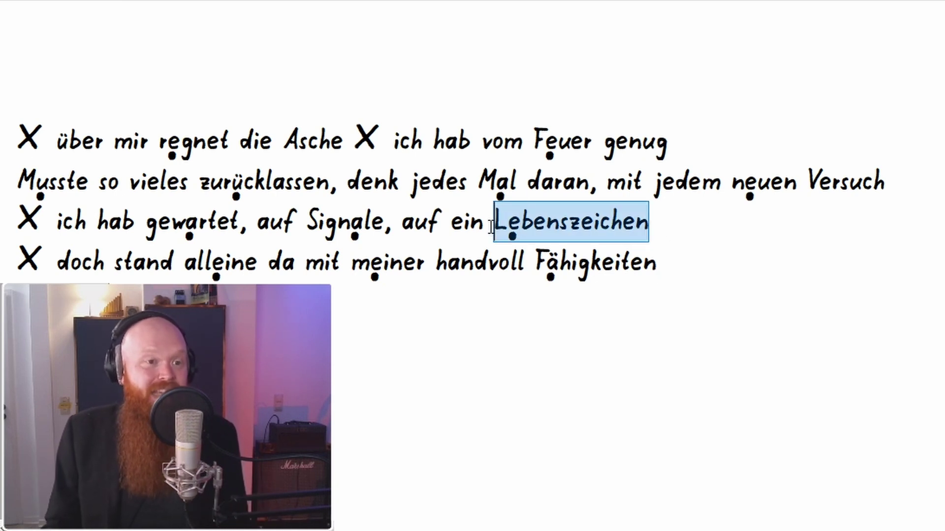
click(658, 262)
drag(658, 262, 531, 262)
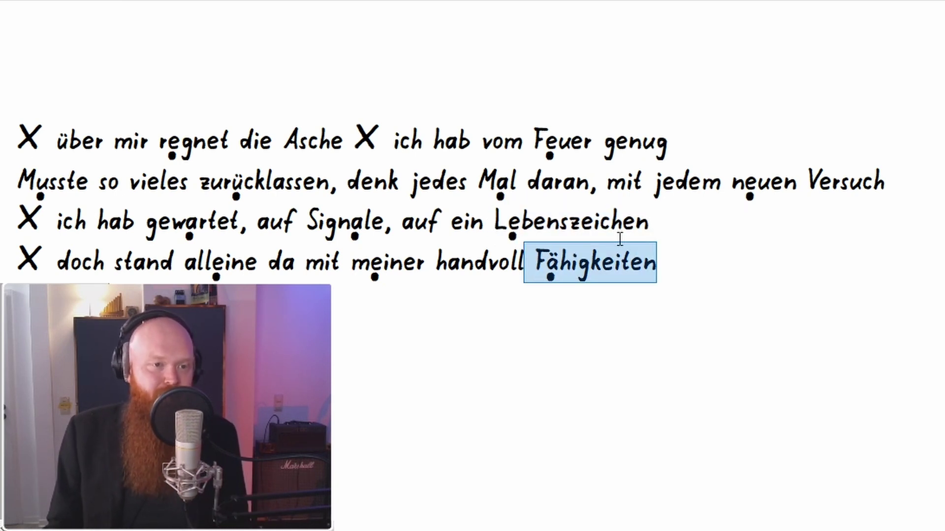
drag(648, 226, 494, 228)
drag(657, 264, 532, 266)
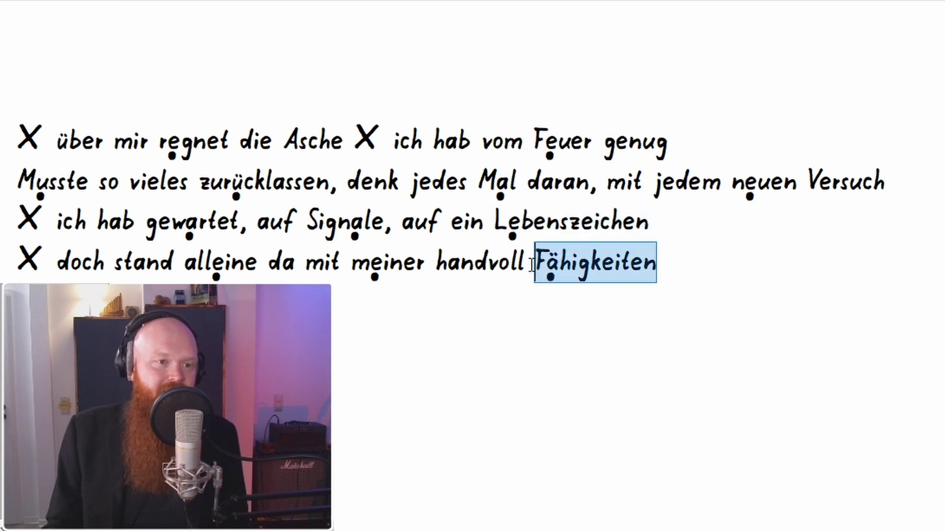
click(731, 287)
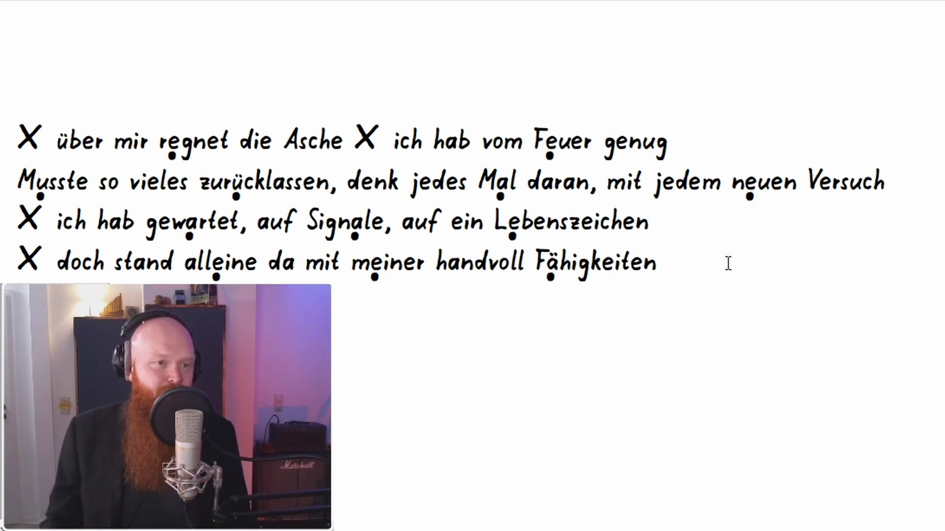
Examine the syllables of Lebenszeichen against the ending of Fähigkeiten to check the rhyme
drag(439, 180, 529, 182)
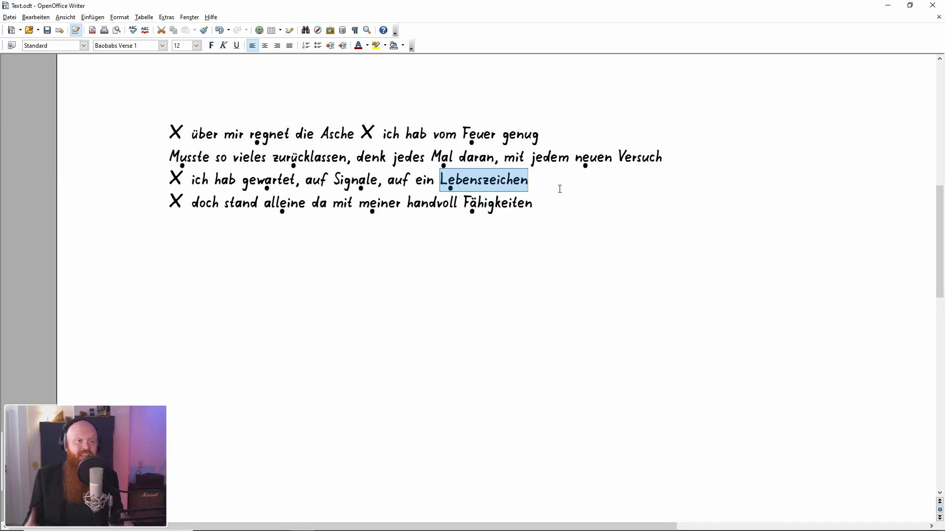
click(545, 185)
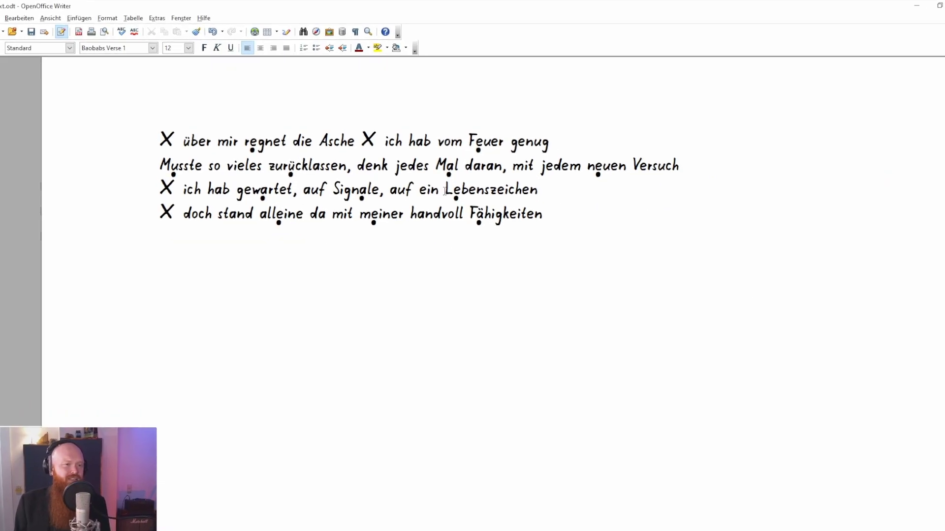
drag(440, 180, 514, 182)
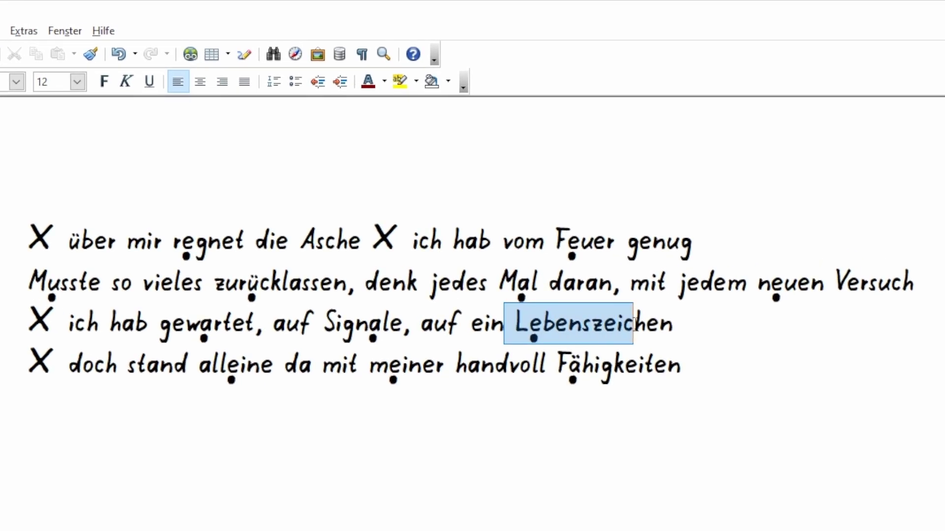
drag(634, 325, 687, 327)
click(741, 341)
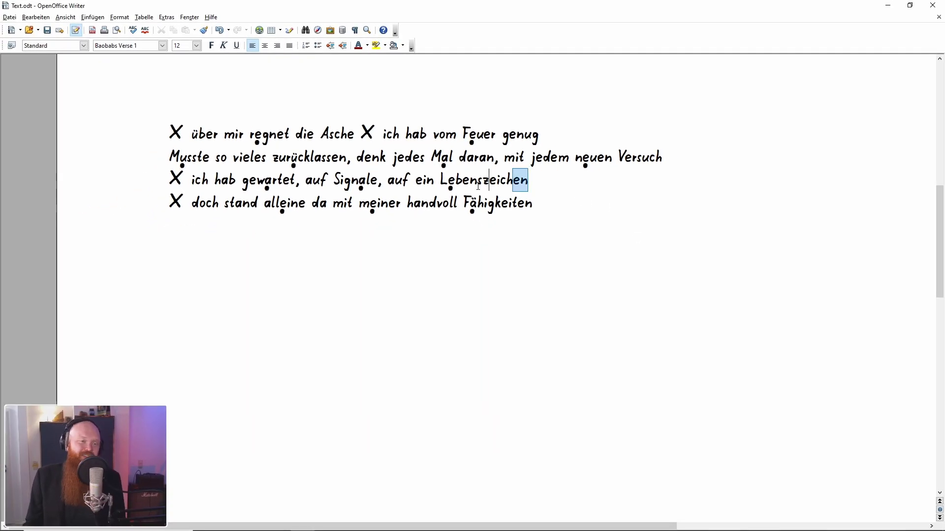
drag(477, 186, 449, 187)
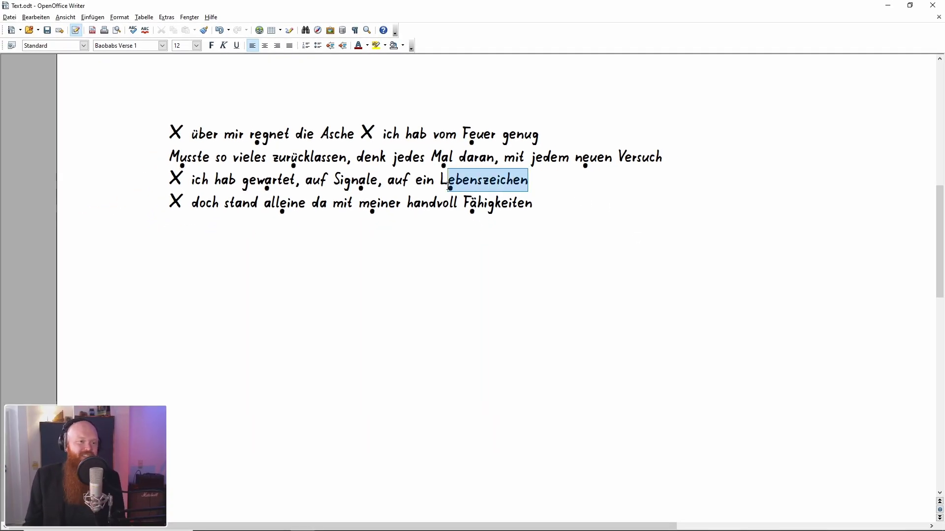
click(541, 183)
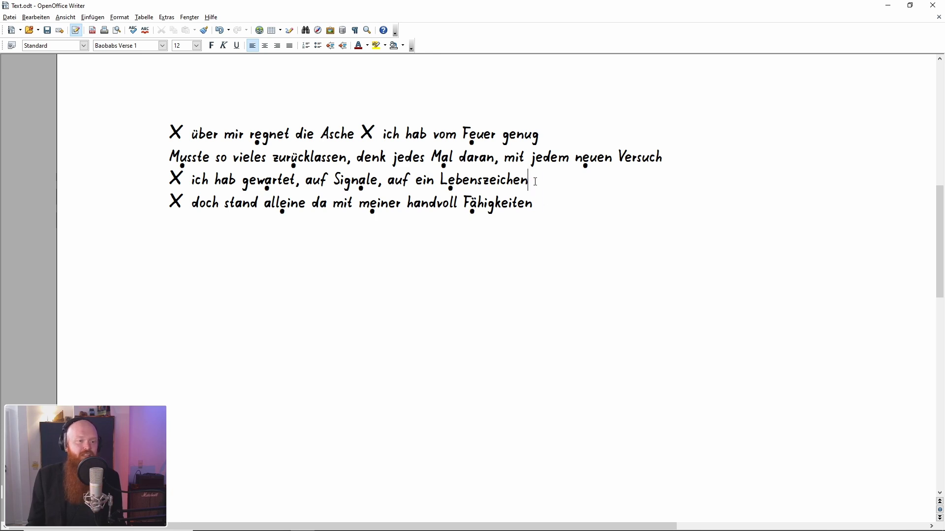
drag(535, 182, 455, 186)
drag(538, 203, 489, 194)
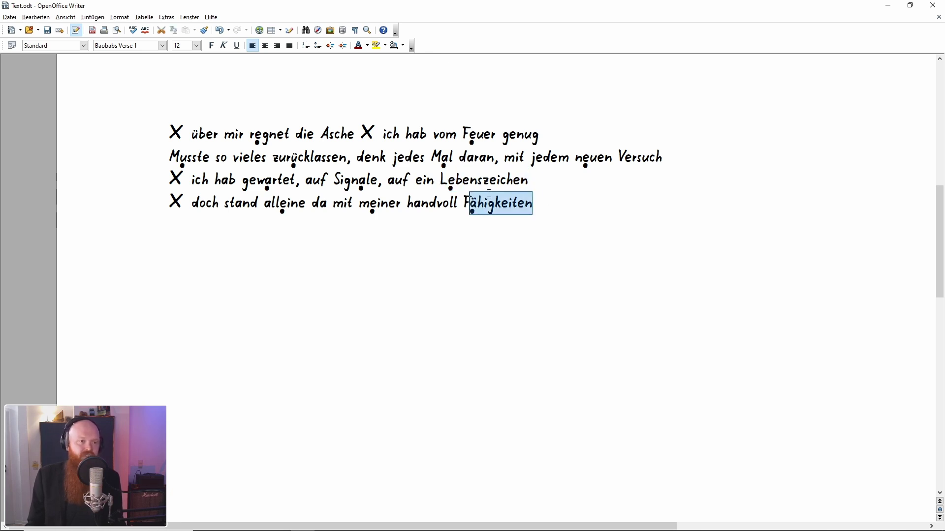
click(539, 178)
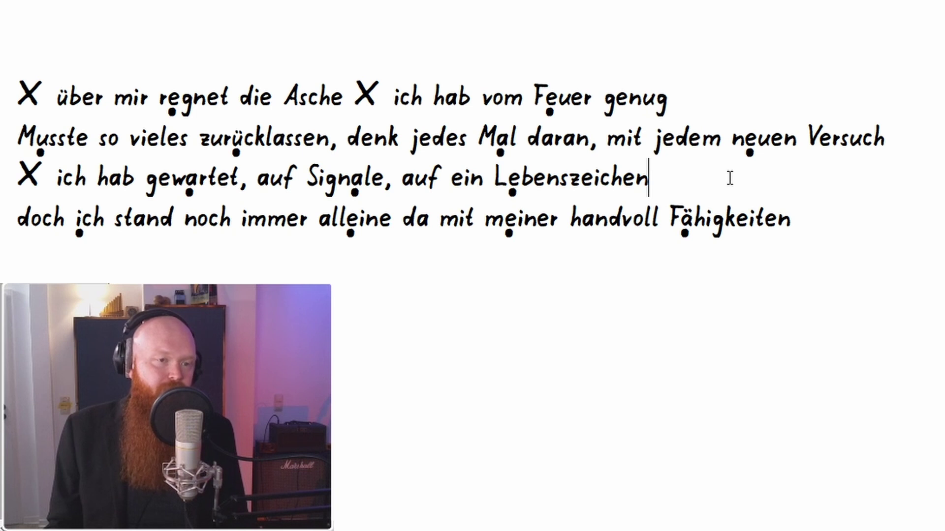
Revert the words added to line four and restore the X at its start
drag(14, 220, 240, 237)
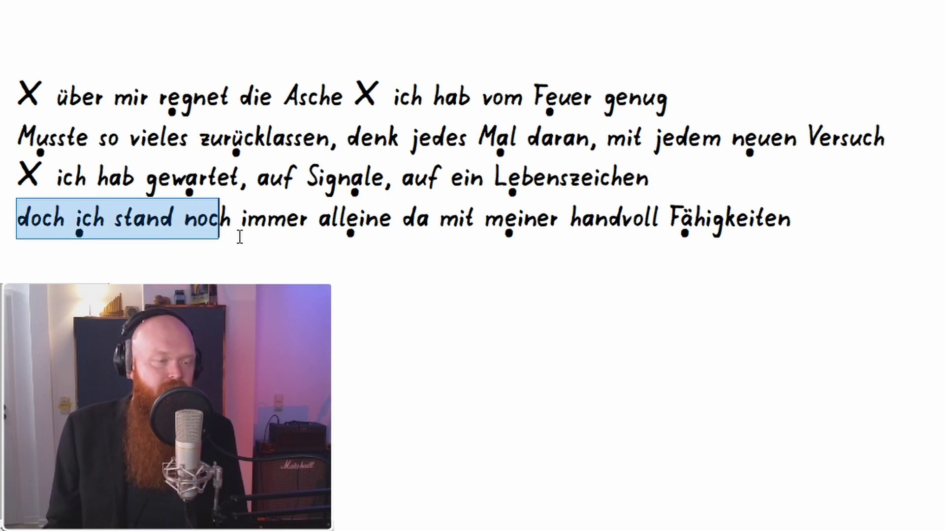
click(449, 283)
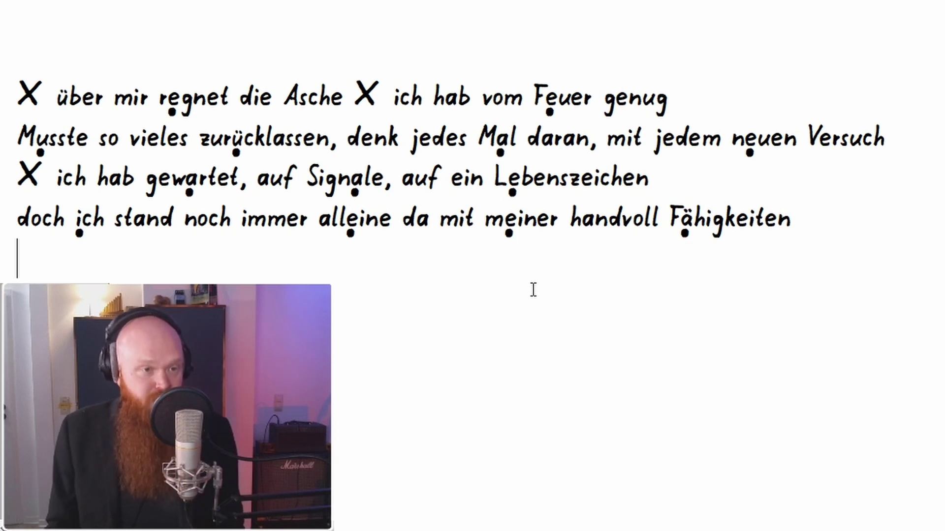
key(ctrl+BackSpace)
key(ctrl+BackSpace)
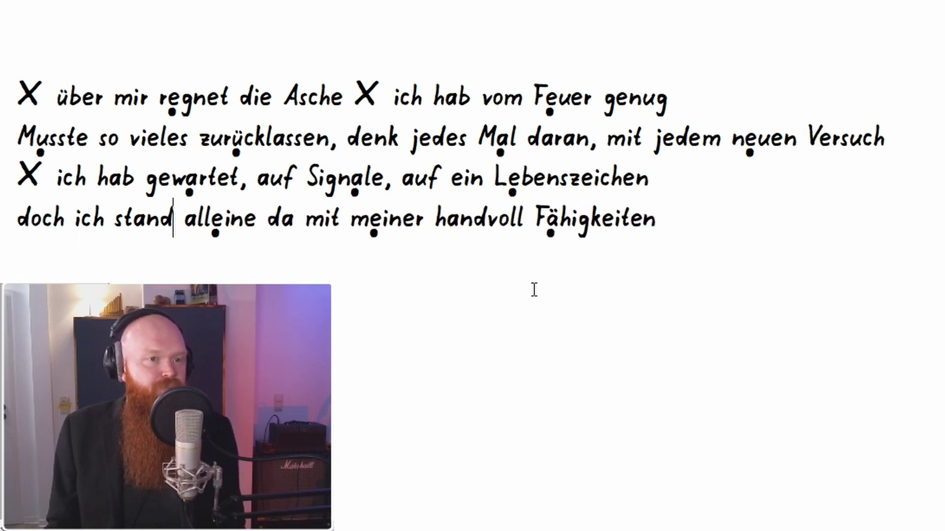
key(ctrl+BackSpace)
key(Home)
text(X)
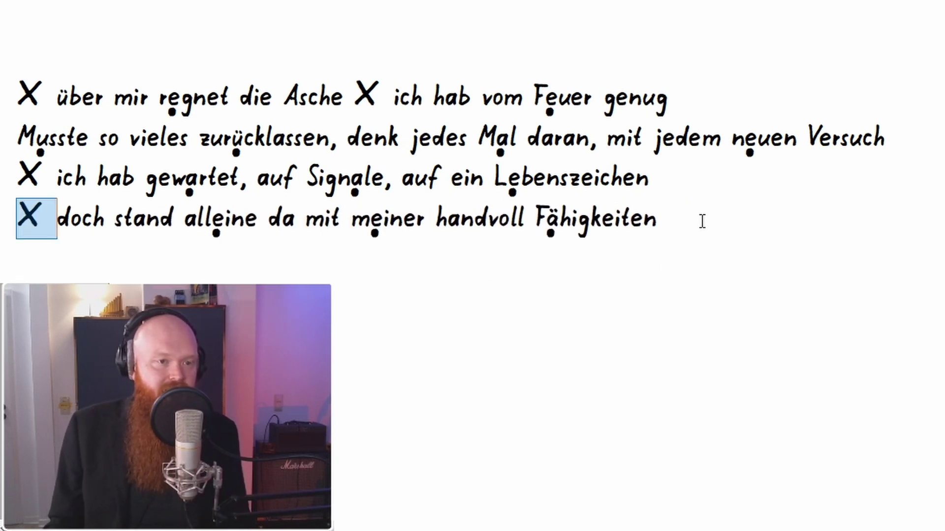
click(681, 217)
Compare line four's ending Fähigkeiten with Lebenszeichen
drag(681, 217, 532, 217)
key(Home)
key(shift+Right)
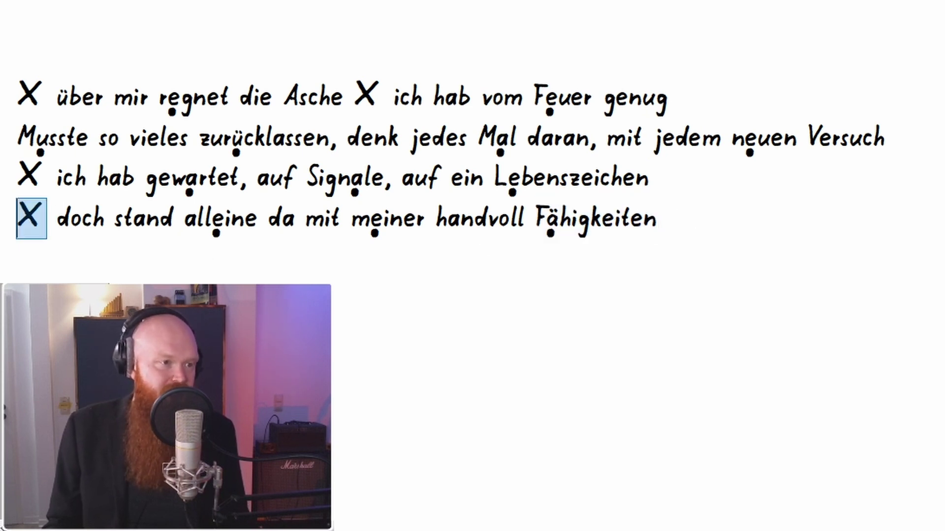
key(End)
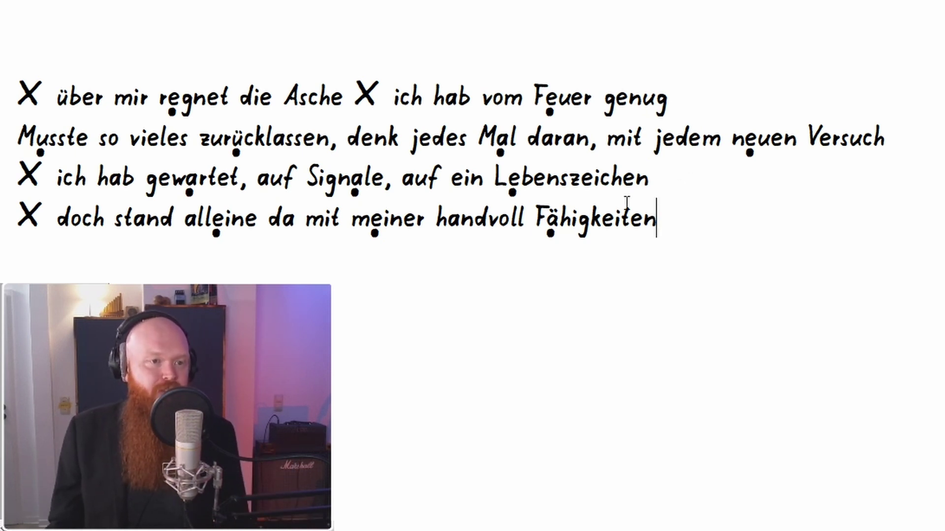
drag(494, 181, 662, 168)
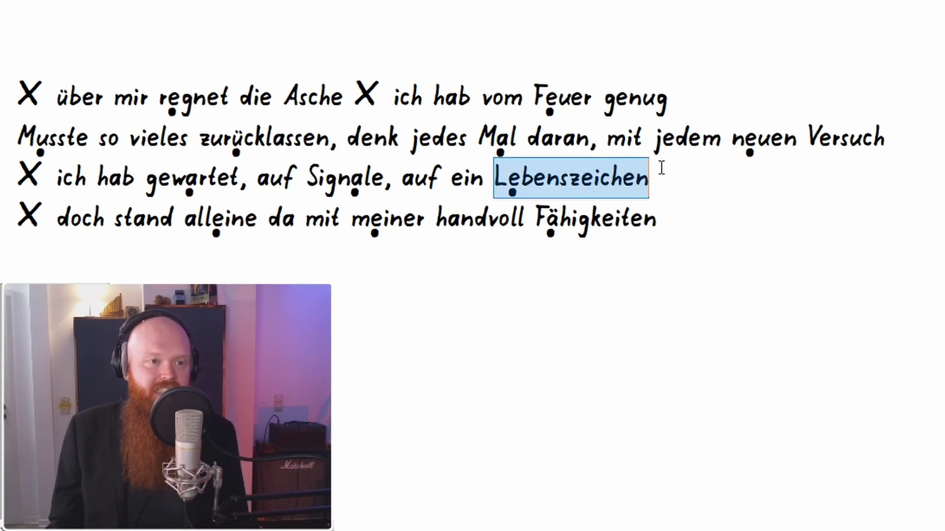
drag(540, 222, 688, 222)
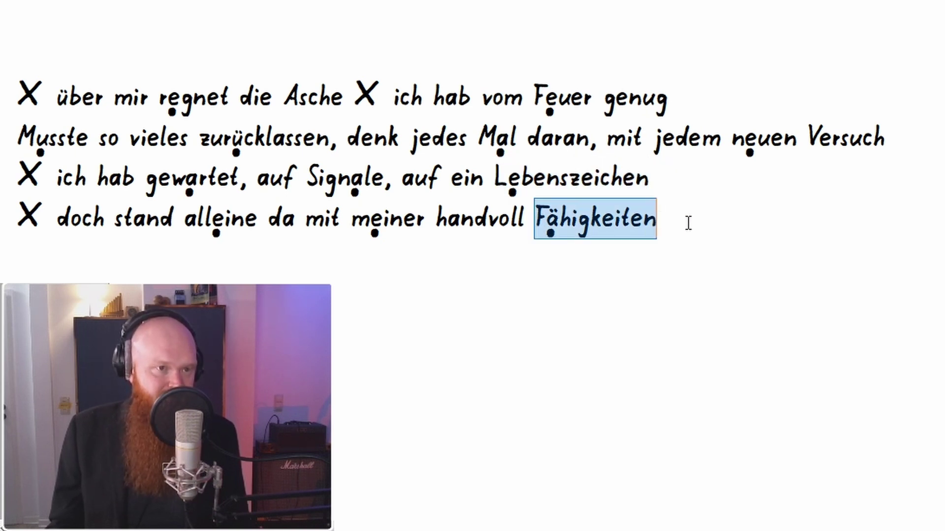
click(688, 221)
Change 'stand' to 'steh' on the fourth line
drag(305, 207, 225, 209)
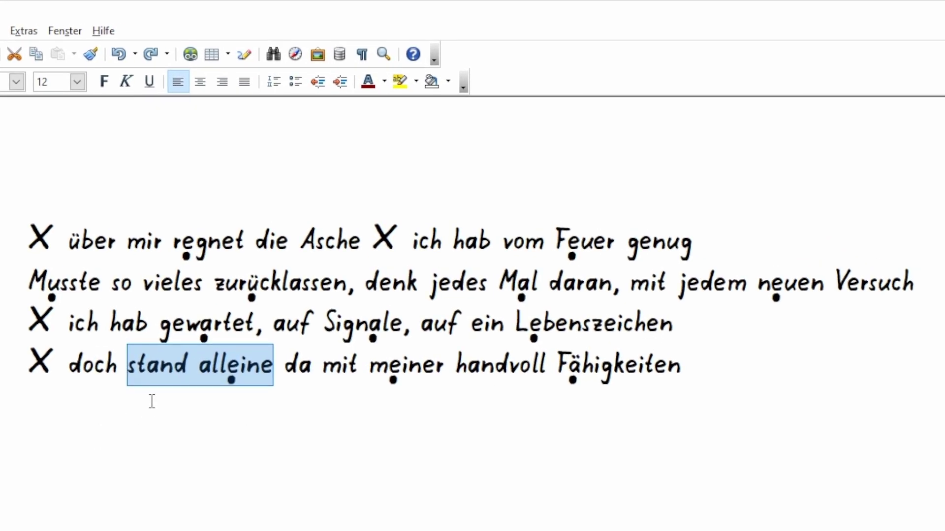
click(151, 374)
key(Delete)
key(Delete)
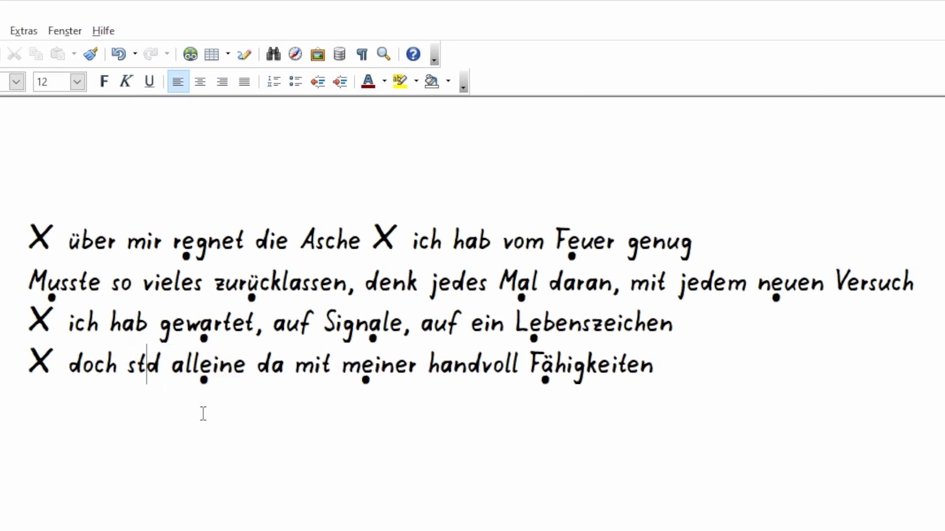
key(Delete)
text(eh)
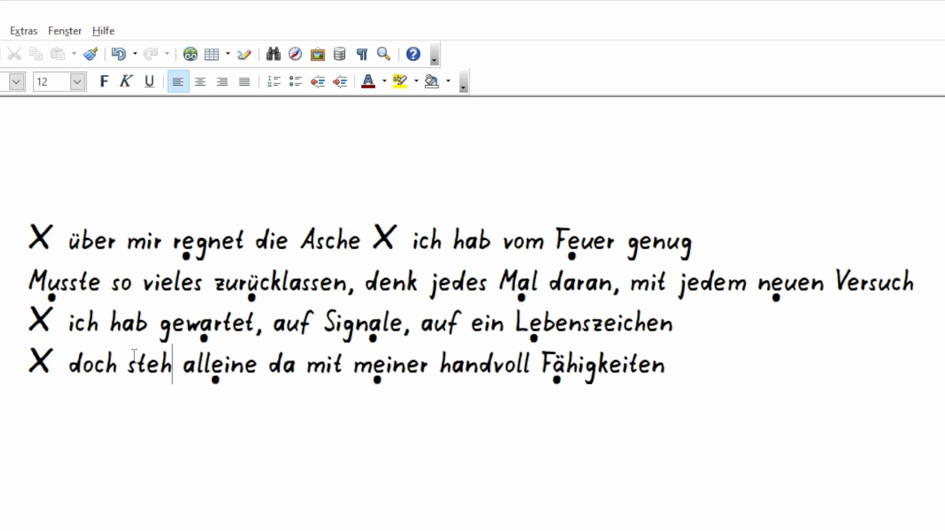
Compare 'steh alleine' with Lebenszeichen, marking the stressed e and the ei sound
mouse_move(129, 366)
mouse_down()
mouse_move(296, 379)
mouse_move(234, 379)
mouse_move(253, 378)
mouse_up()
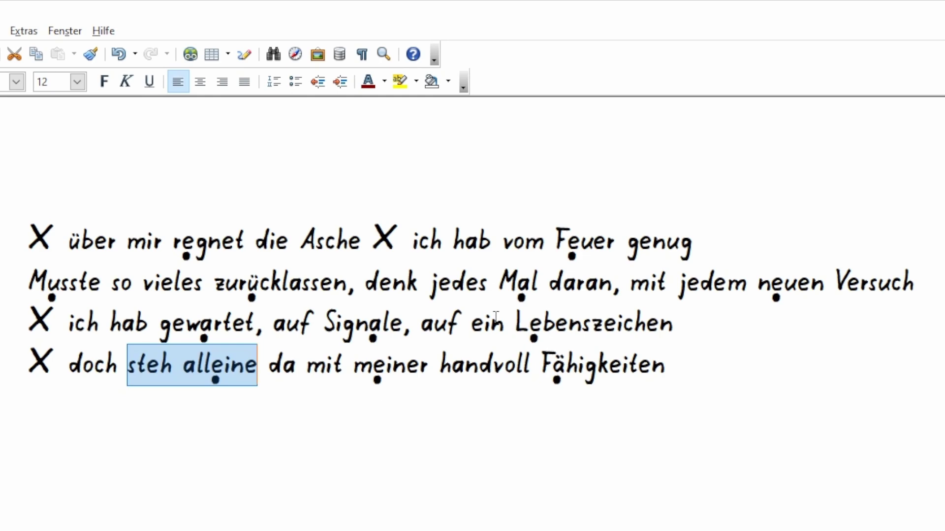
drag(514, 324, 719, 325)
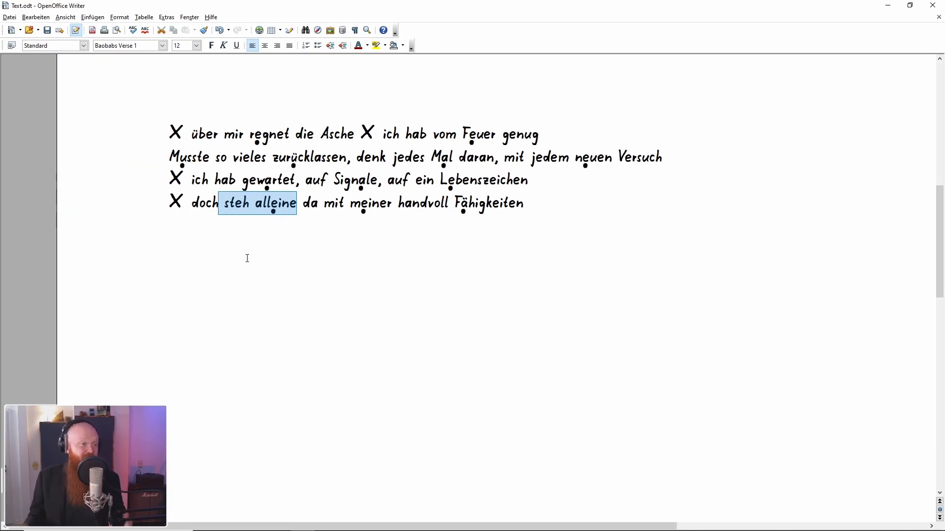
click(296, 219)
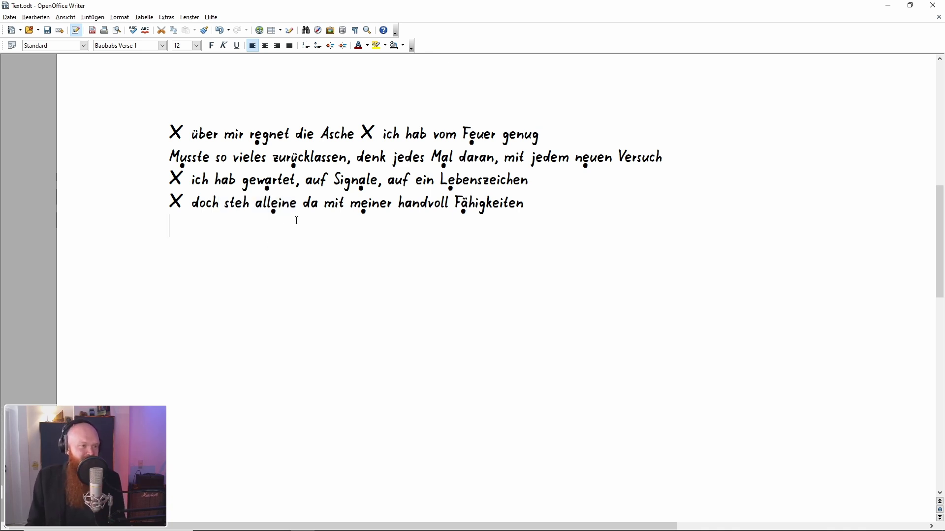
drag(298, 206, 224, 205)
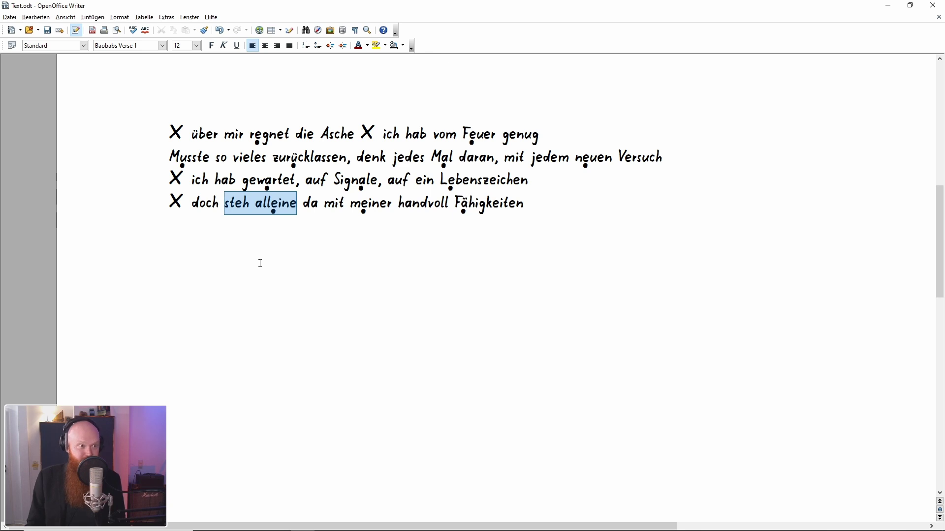
click(299, 211)
drag(299, 211, 224, 204)
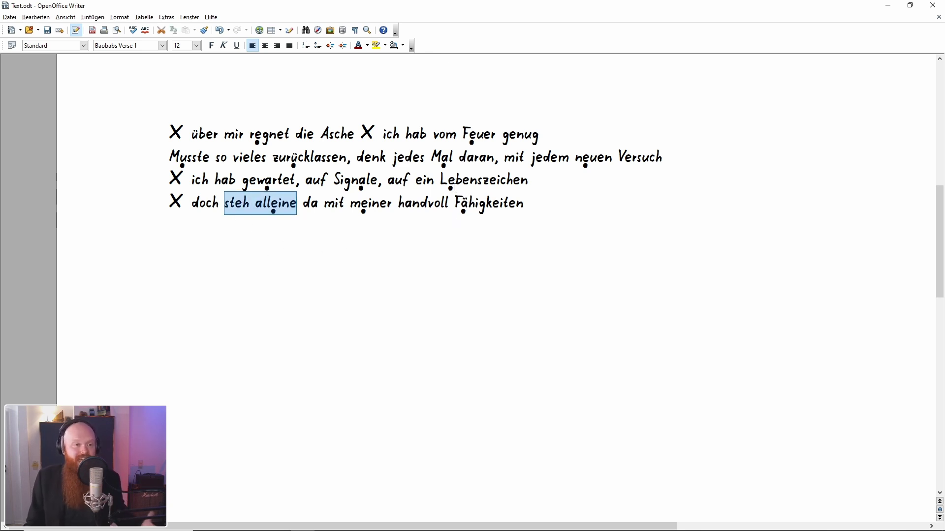
drag(441, 180, 536, 181)
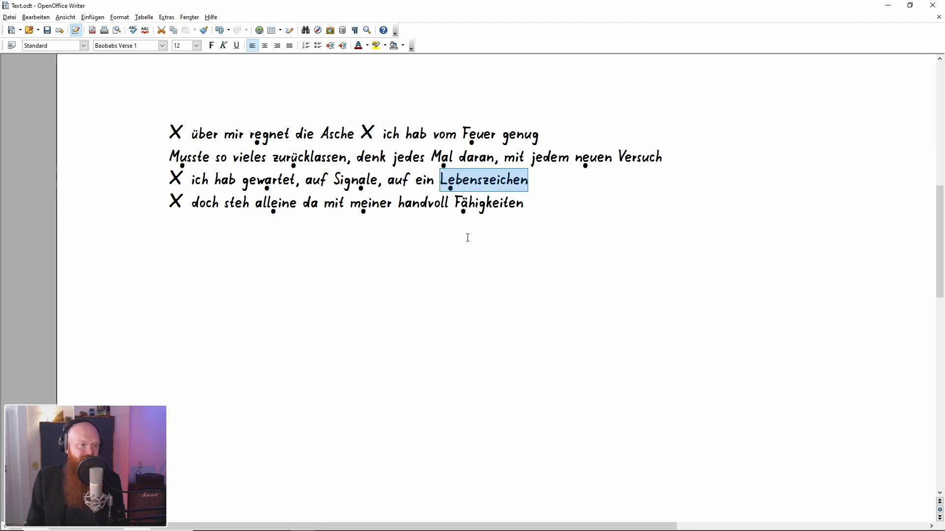
drag(270, 203, 277, 203)
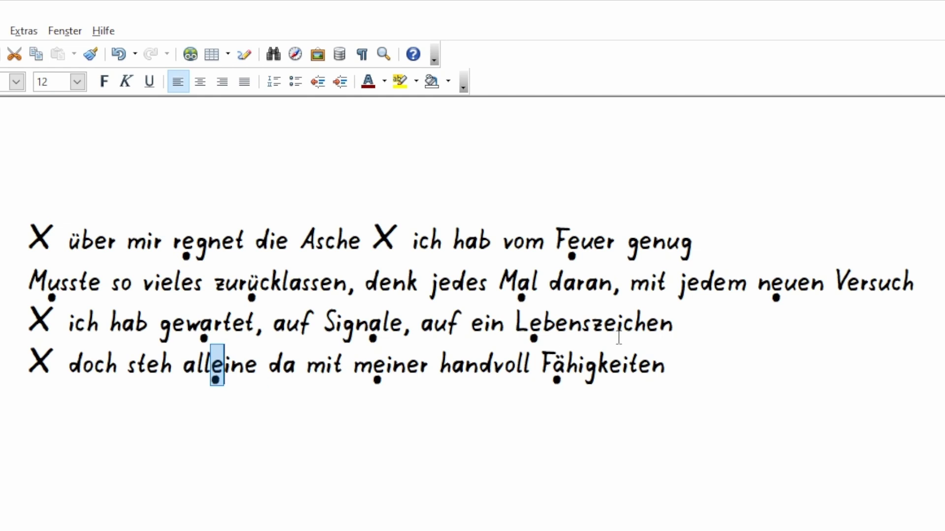
drag(604, 322, 623, 329)
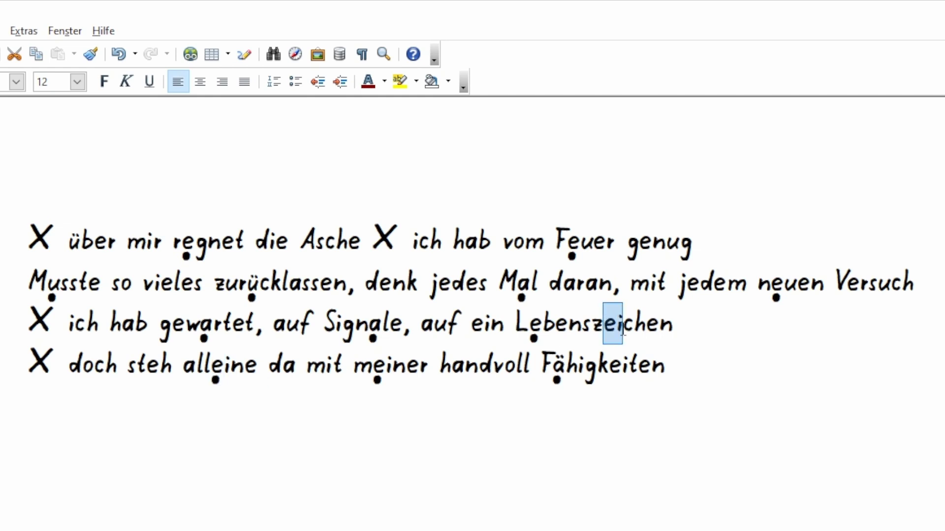
drag(541, 322, 529, 325)
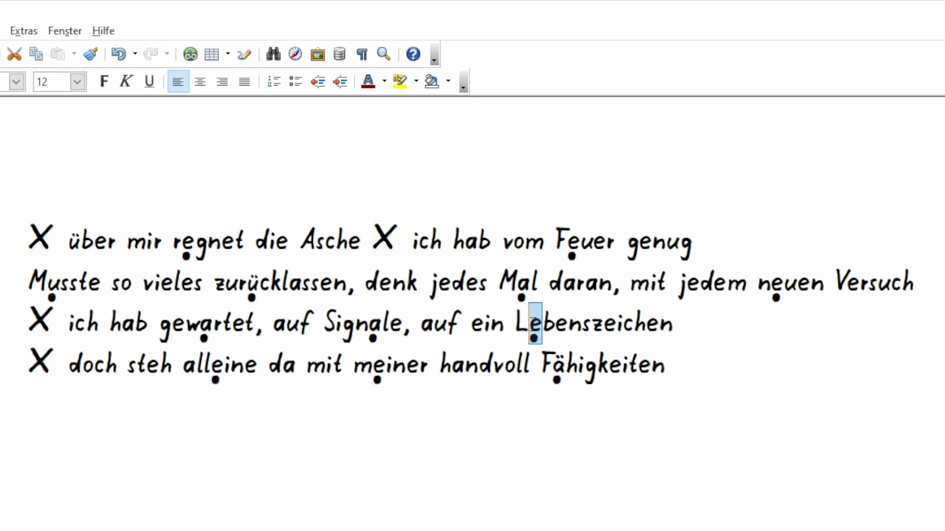
drag(129, 362, 257, 367)
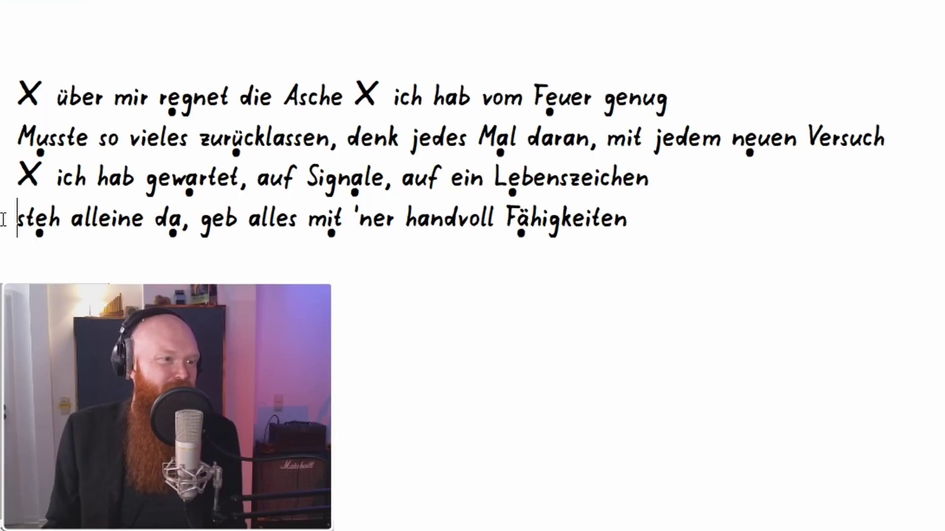
Compare 'steh alleine' on line four with the rhyme word Lebenszeichen
drag(16, 217, 144, 220)
click(17, 231)
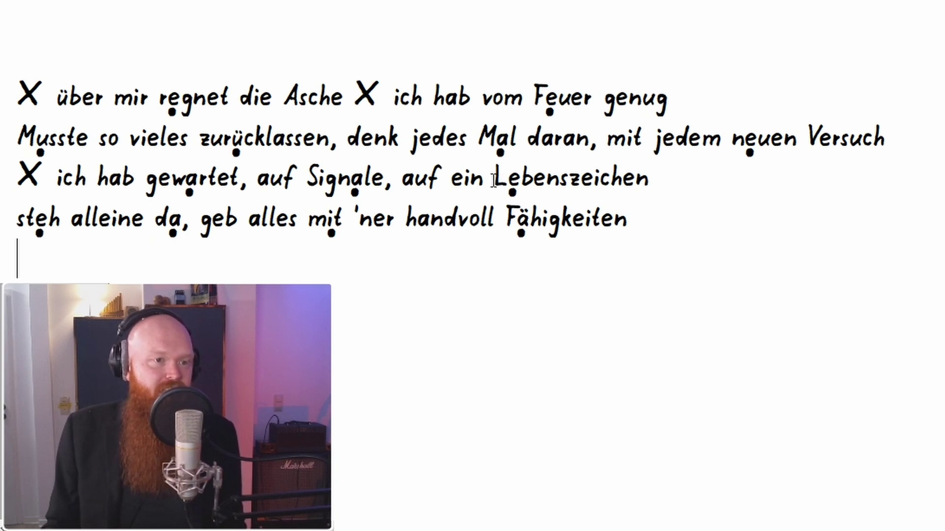
drag(494, 181, 646, 189)
click(72, 257)
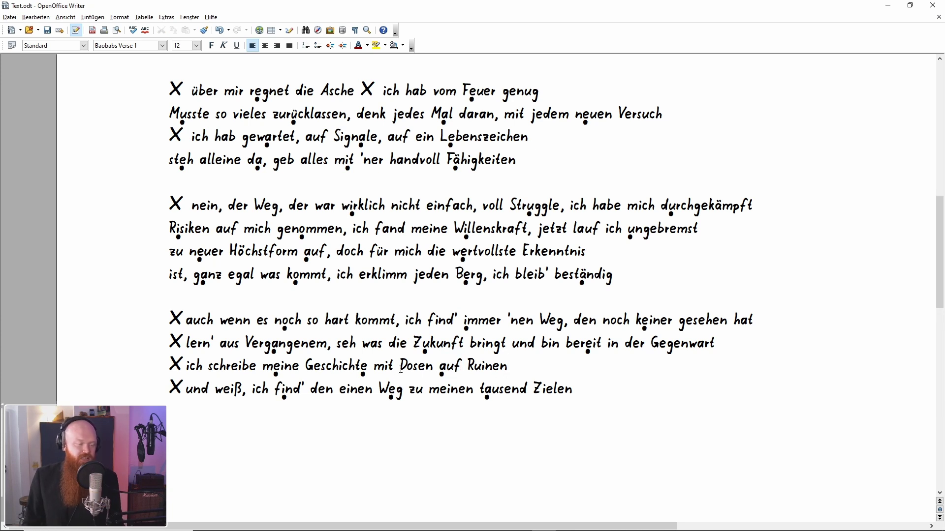
drag(511, 366, 169, 366)
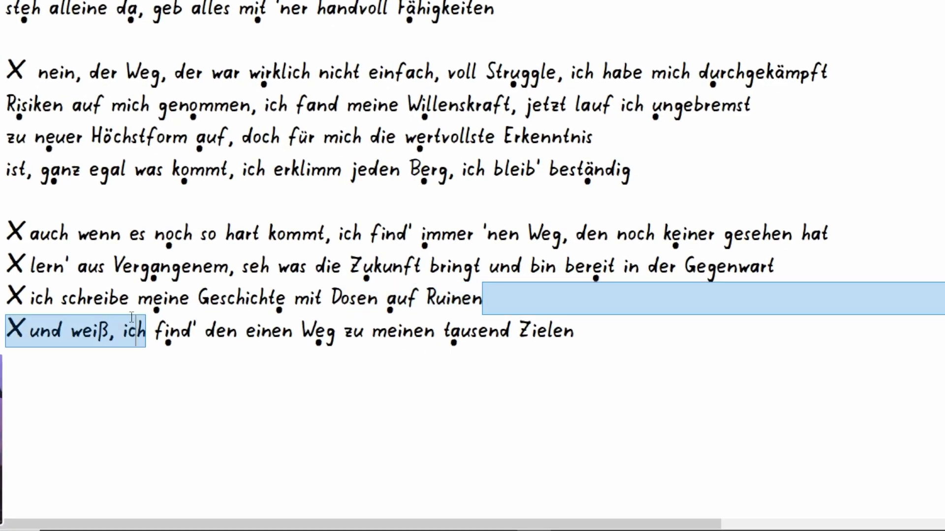
click(492, 300)
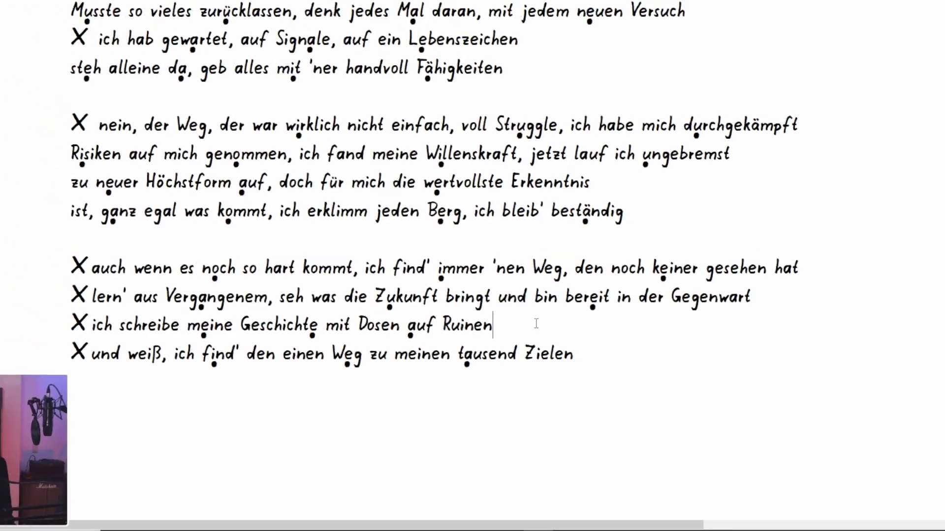
drag(573, 389, 155, 372)
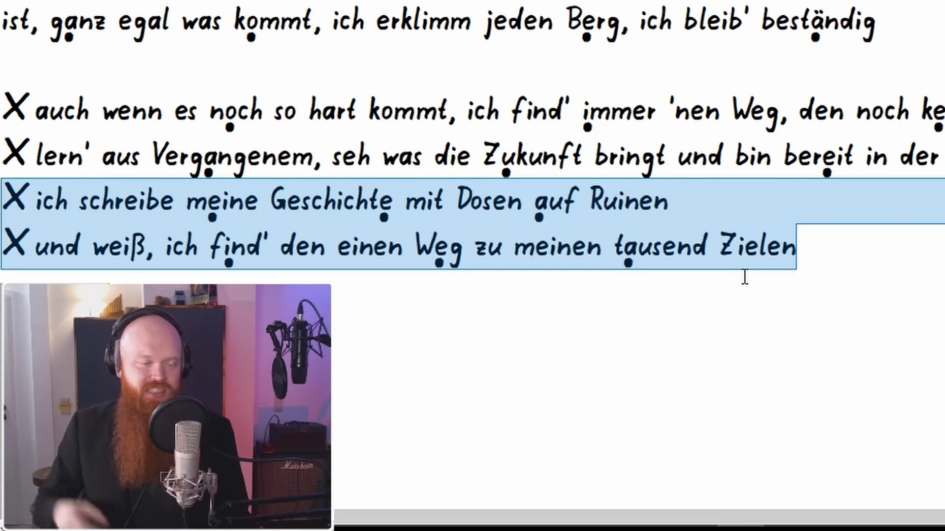
click(473, 388)
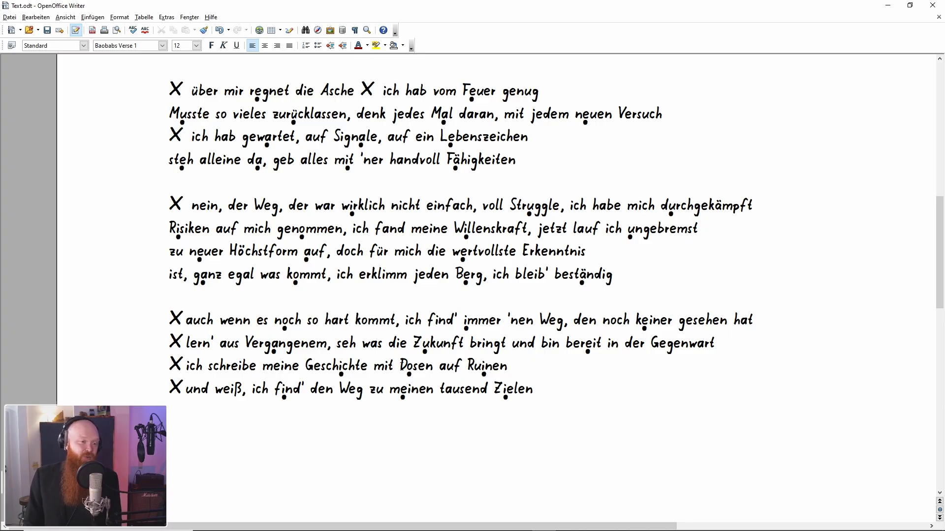
click(534, 365)
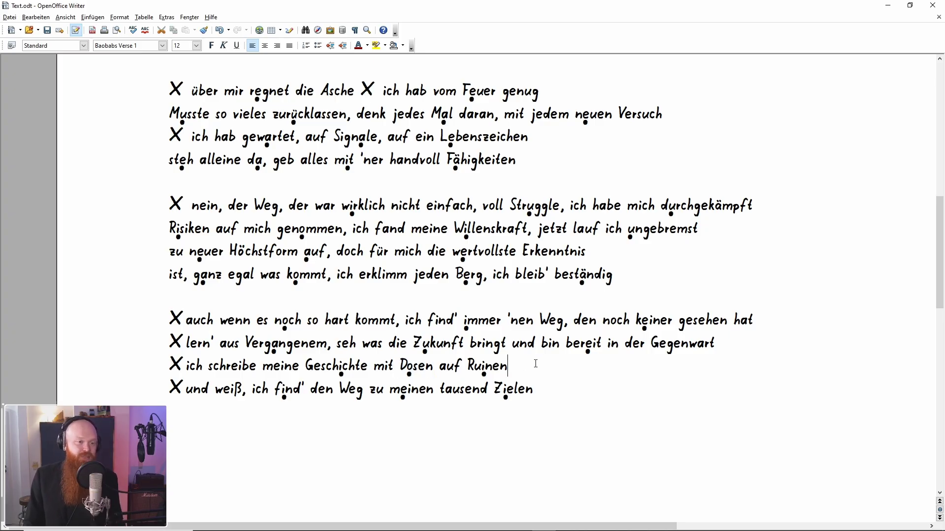
drag(454, 367, 394, 367)
drag(536, 393, 372, 392)
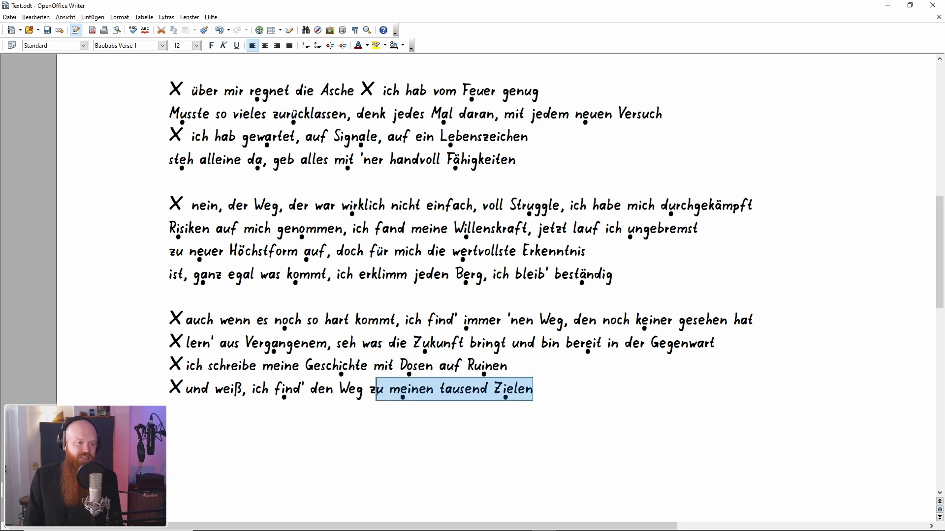
click(540, 380)
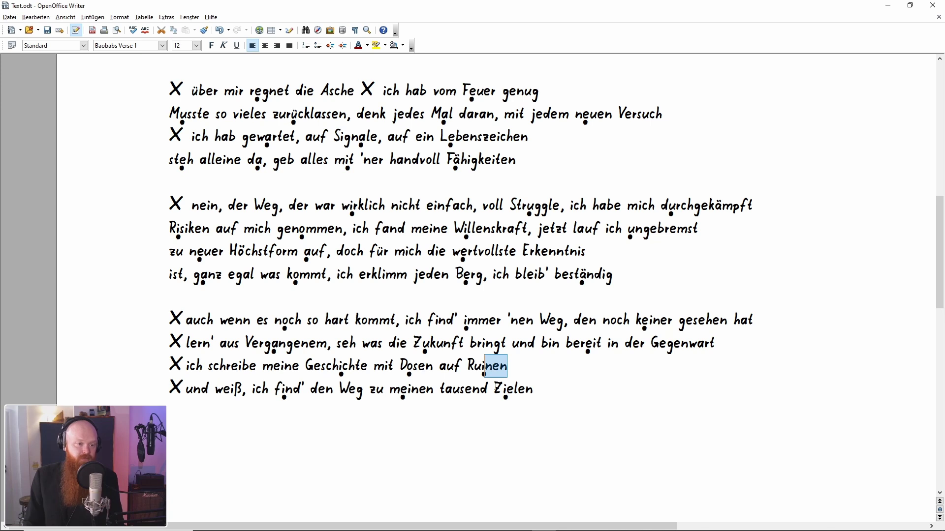
Replace 'tausend' with 'hundert' in the last lyric line
double_click(511, 389)
click(541, 389)
drag(490, 385, 441, 392)
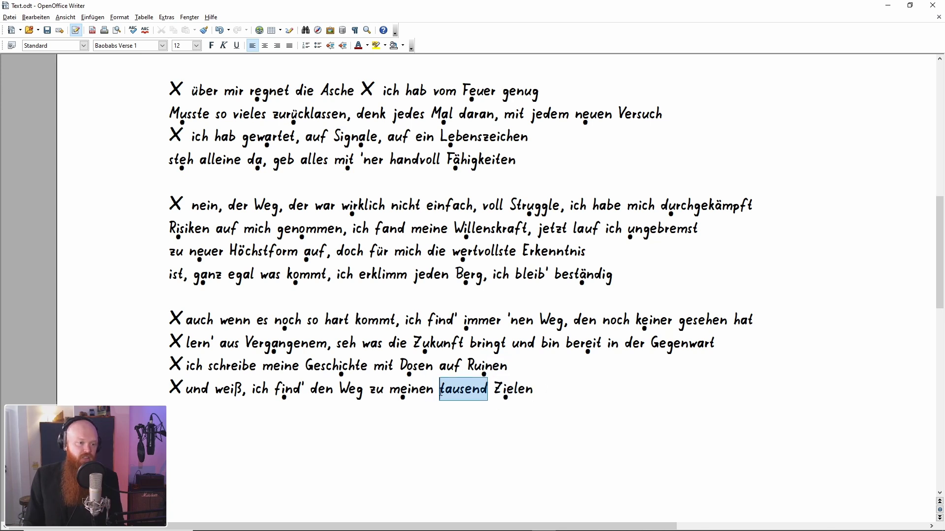
text(hundert)
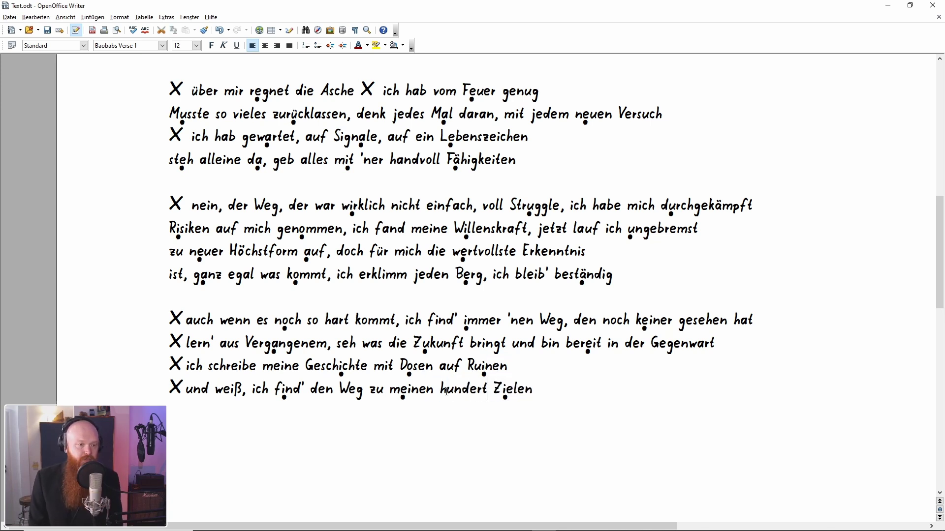
Check 'Dosen auf Ruinen' and its stressed vowel against the last line
drag(422, 365, 509, 363)
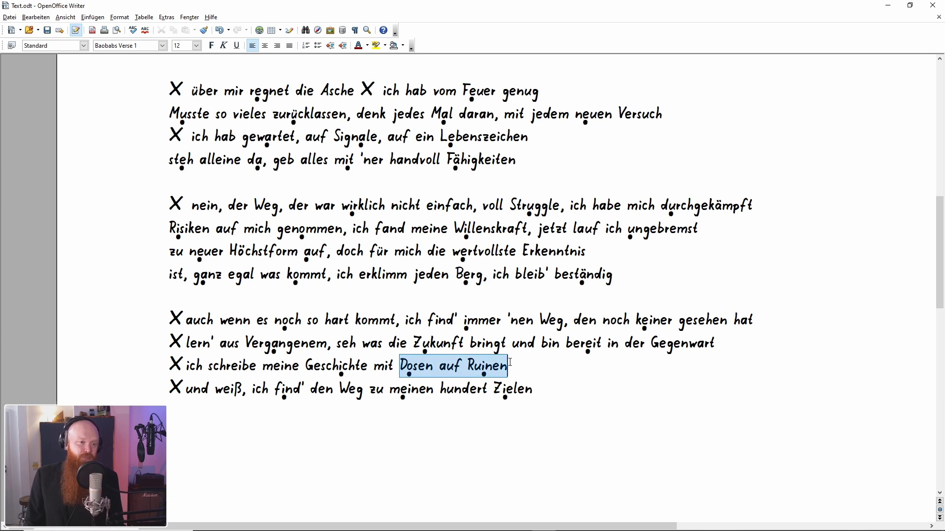
mouse_move(431, 369)
mouse_down()
mouse_move(422, 369)
mouse_move(536, 368)
mouse_up()
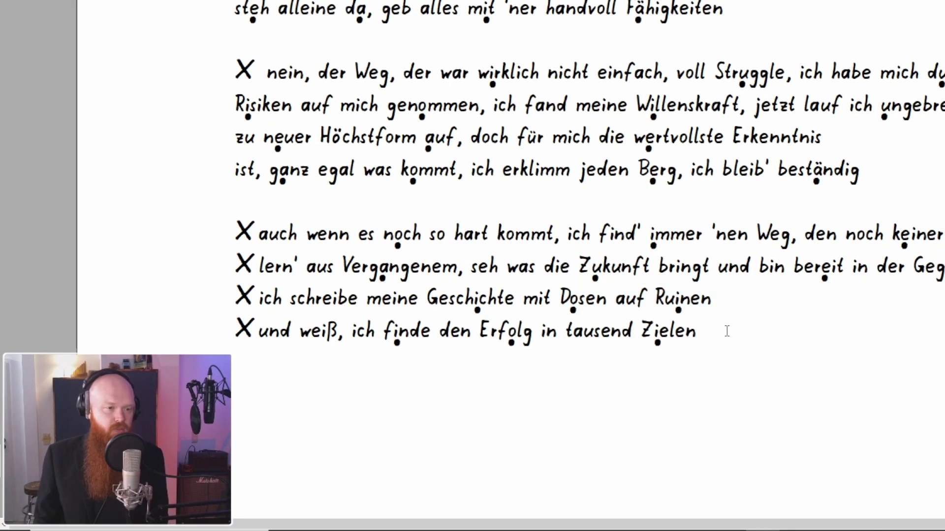
drag(570, 297, 580, 298)
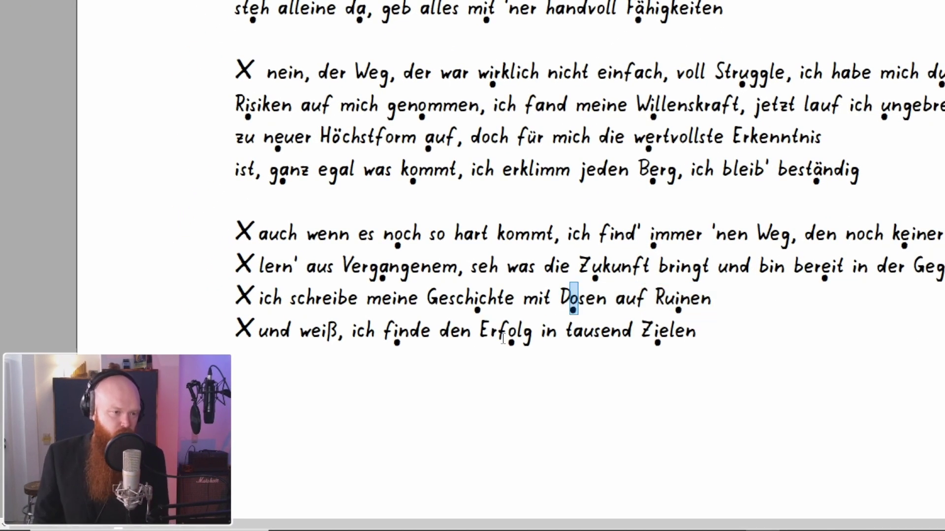
click(739, 298)
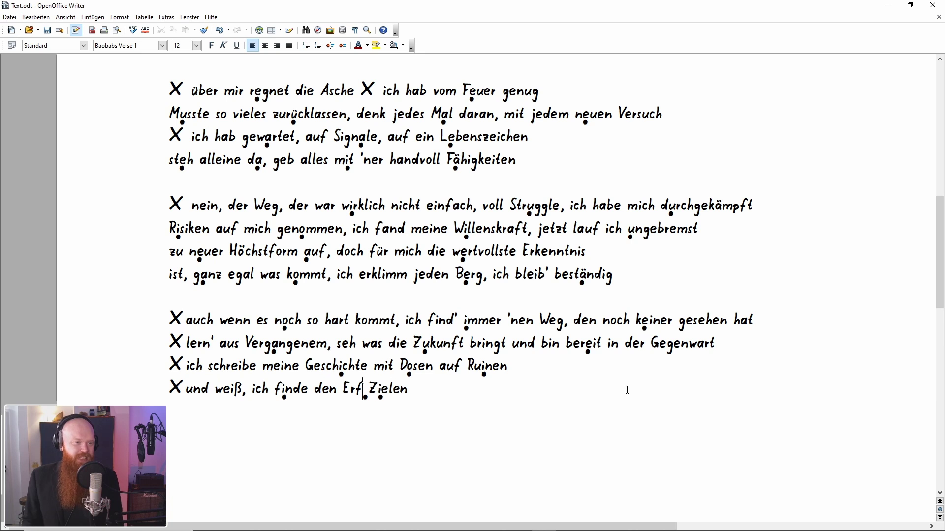
Undo and redo edits to settle the last line on the 'den einen Weg' version
key(ctrl+z)
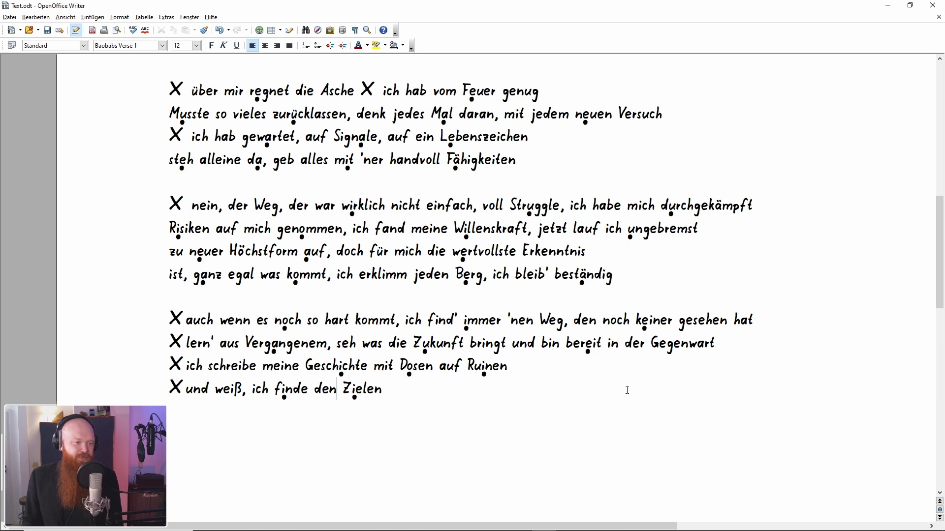
key(ctrl+z)
key(ctrl+z)
key(ctrl+z)
key(ctrl+y)
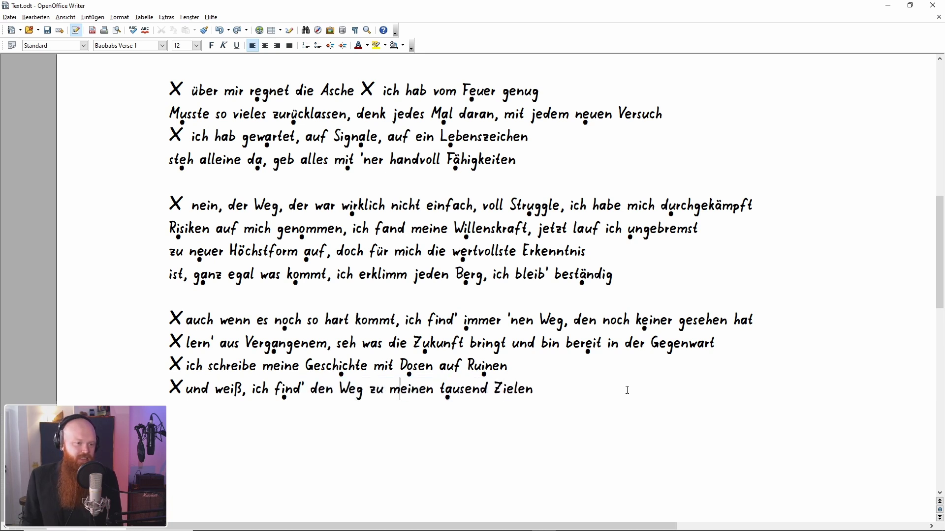
key(ctrl+y)
key(ctrl+y)
key(ctrl+y)
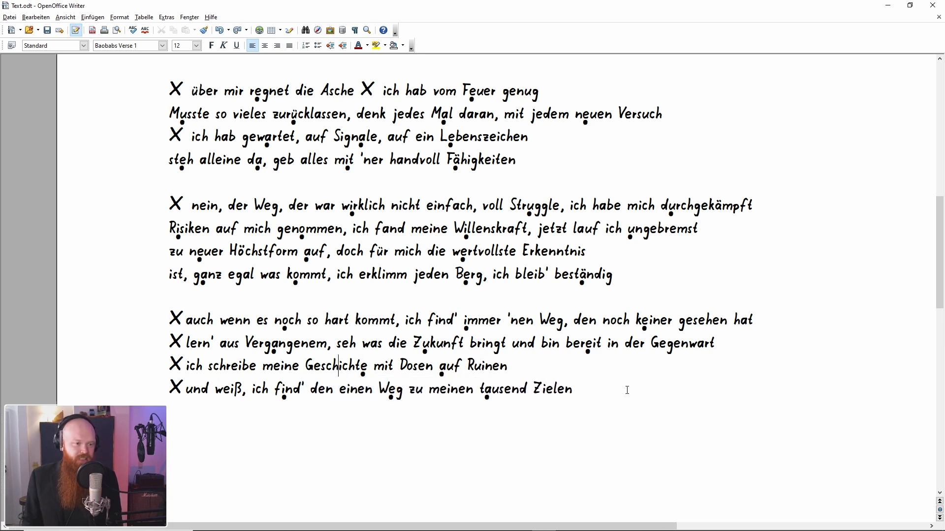
key(ctrl+z)
key(ctrl+z)
key(ctrl+z)
key(ctrl+z)
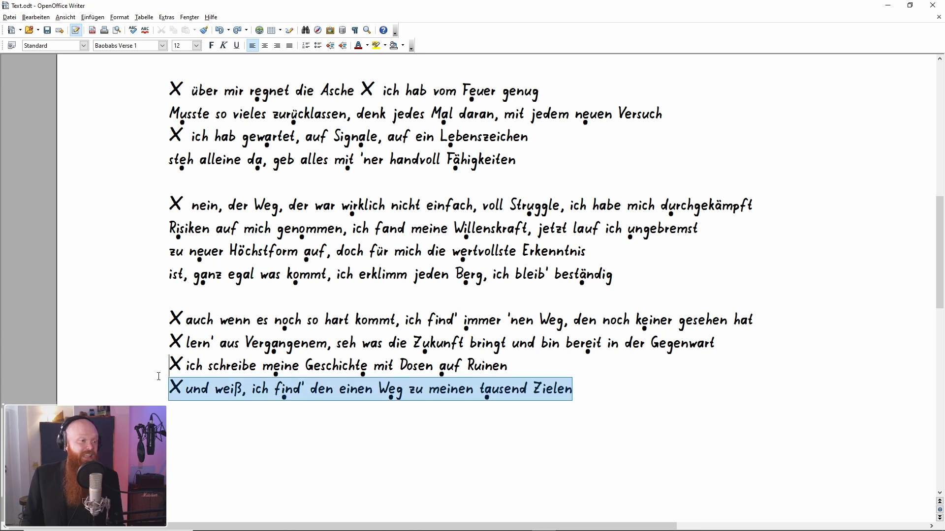
drag(159, 376, 450, 425)
click(646, 395)
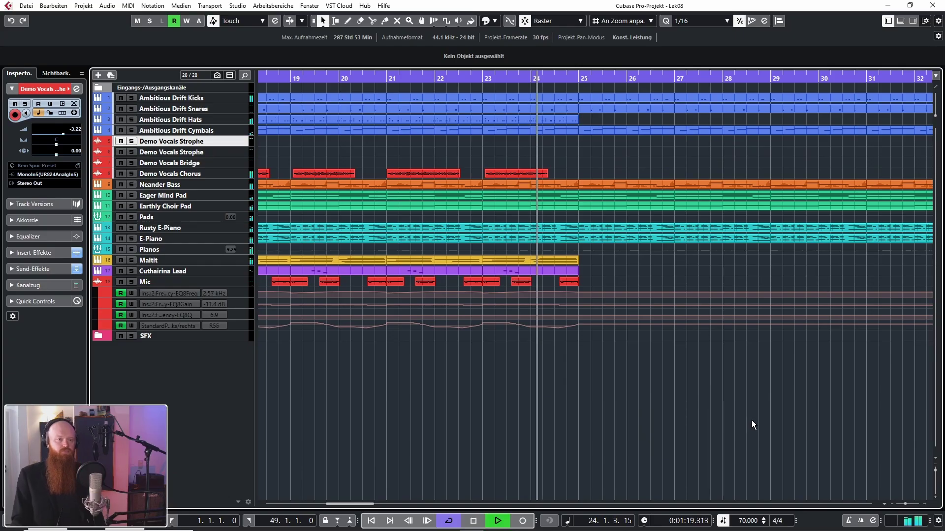
Start playback of the song arrangement in Cubase
key(KP_Multiply)
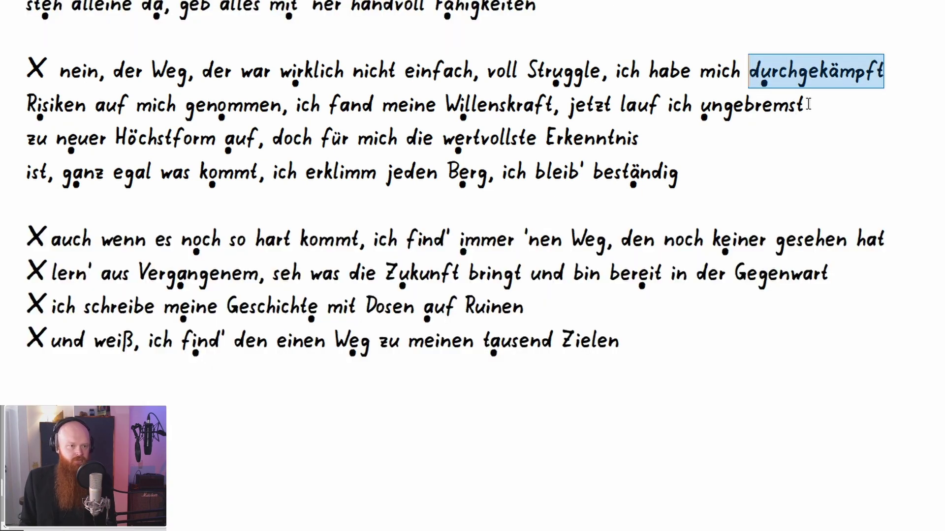
Highlight each rhyming ending in turn, from 'ungebremst' through 'auf Ruinen' to 'tausend Zielen'
drag(808, 106, 706, 105)
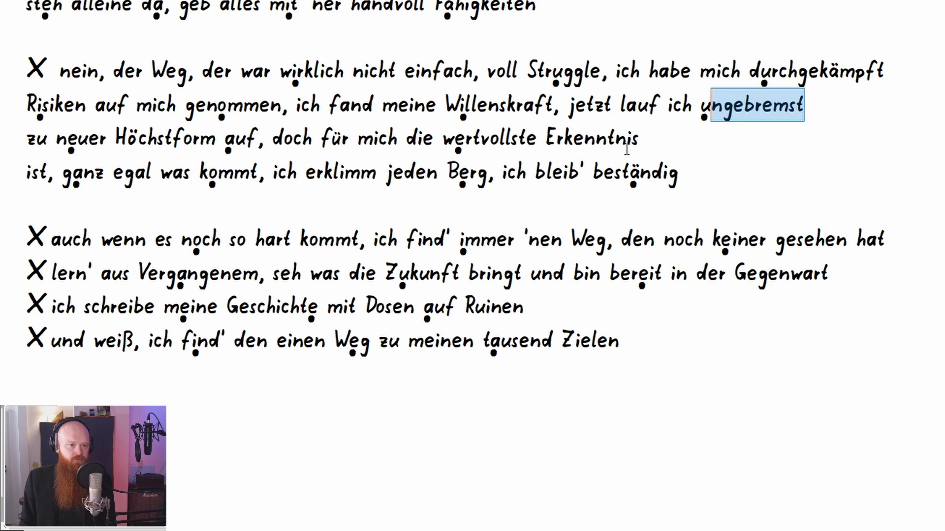
drag(640, 140, 451, 134)
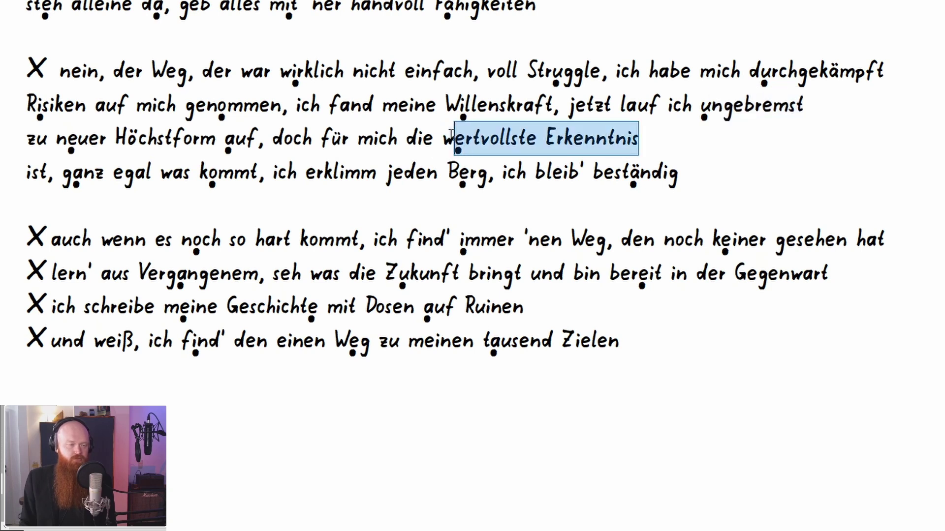
click(687, 181)
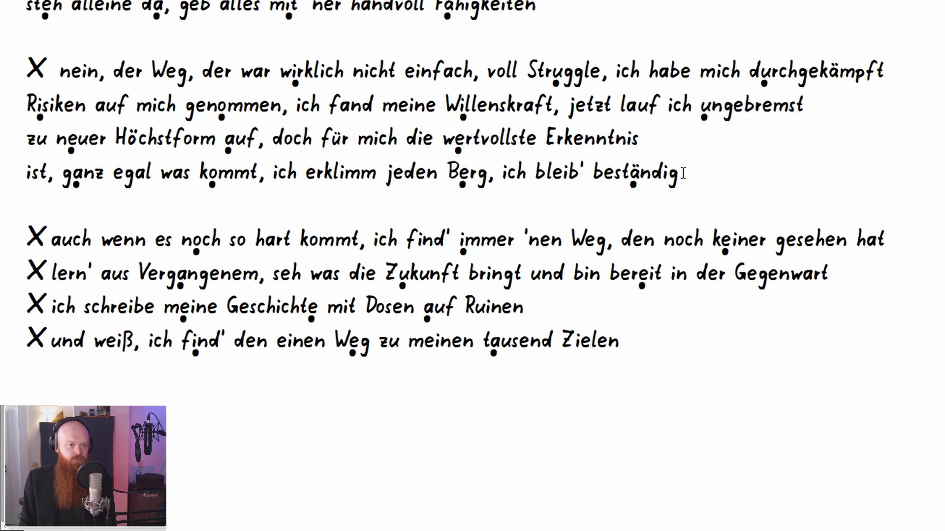
drag(684, 174, 460, 181)
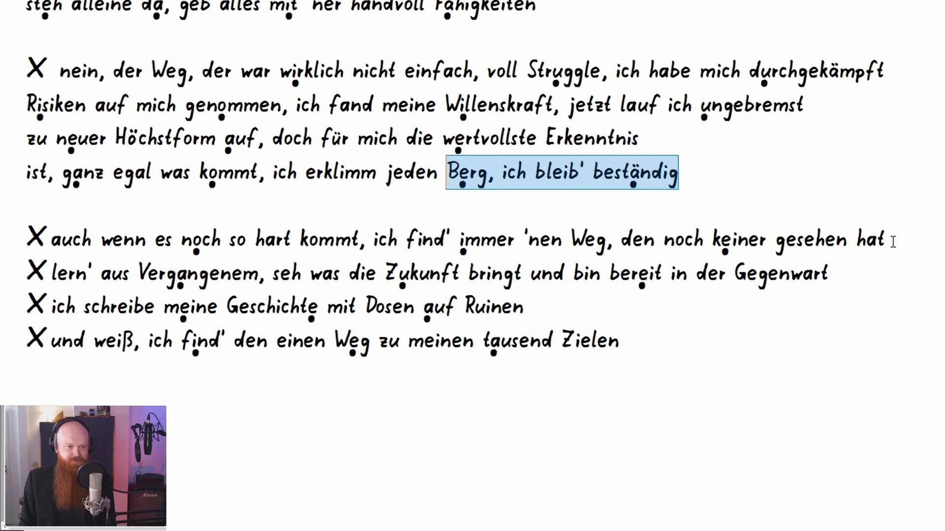
drag(893, 242, 718, 233)
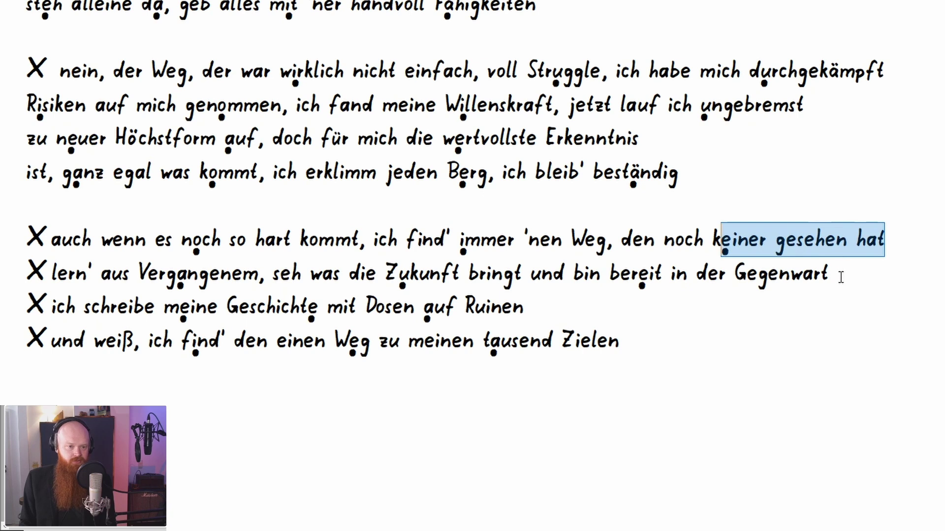
drag(841, 279, 636, 277)
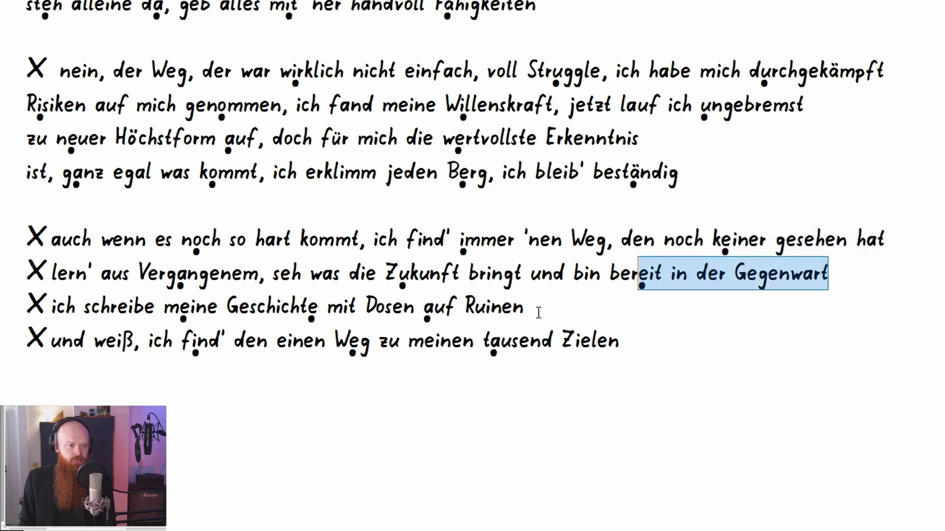
drag(539, 313, 418, 319)
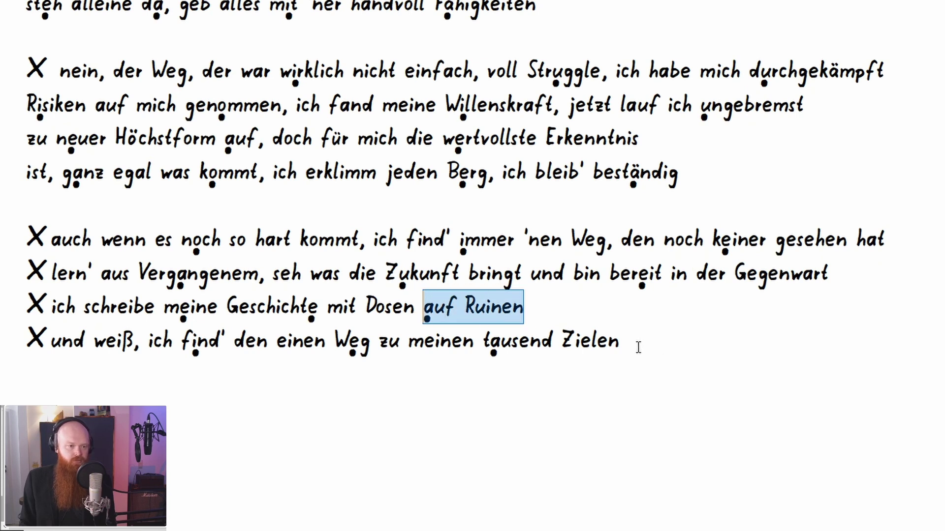
drag(638, 347, 488, 348)
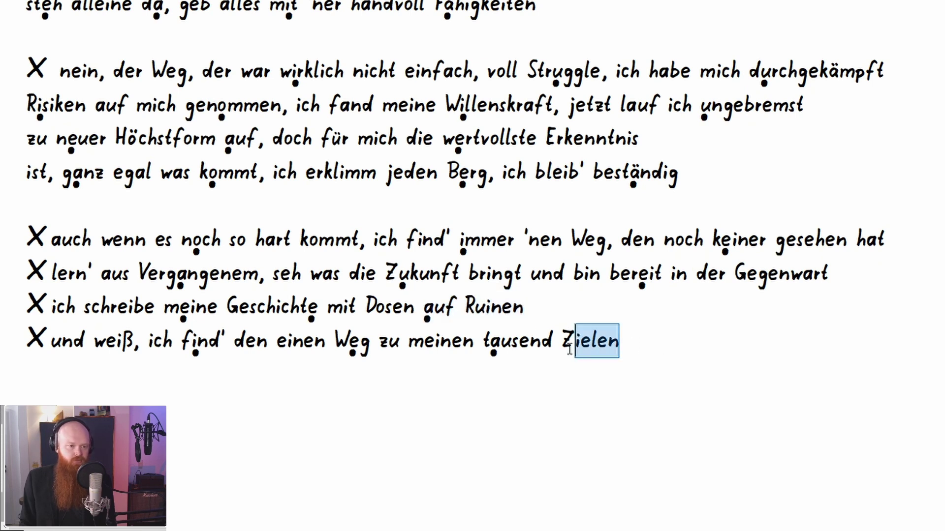
click(720, 331)
Stop Cubase playback and zoom out to show the whole project
key(alt+Tab)
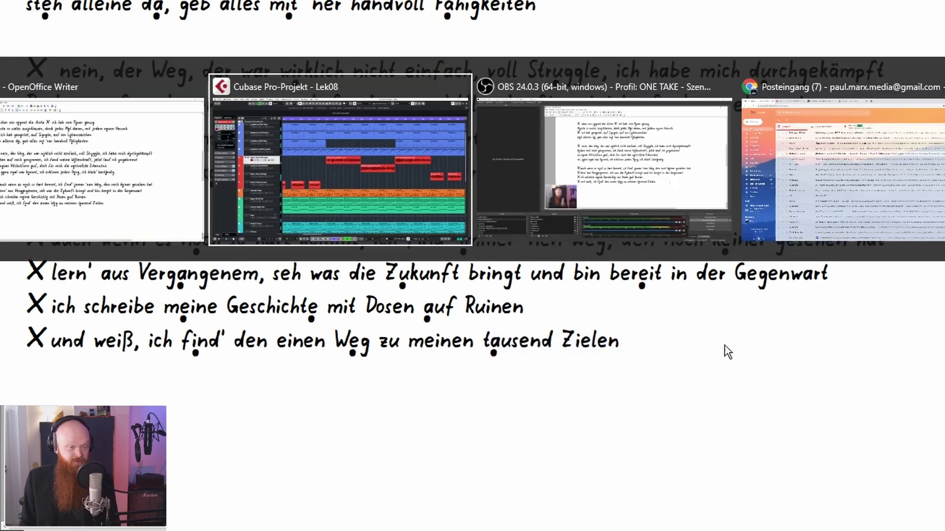
scroll(546, 172, down, 2)
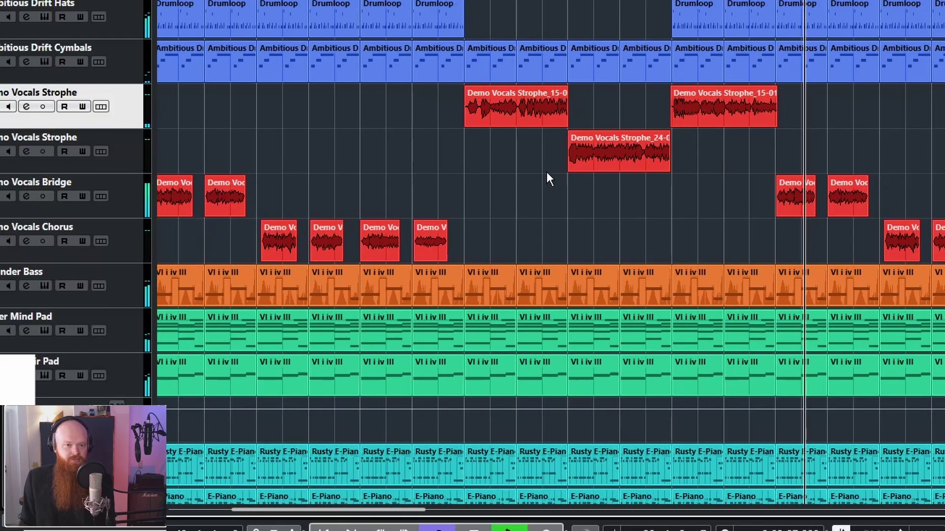
key(space)
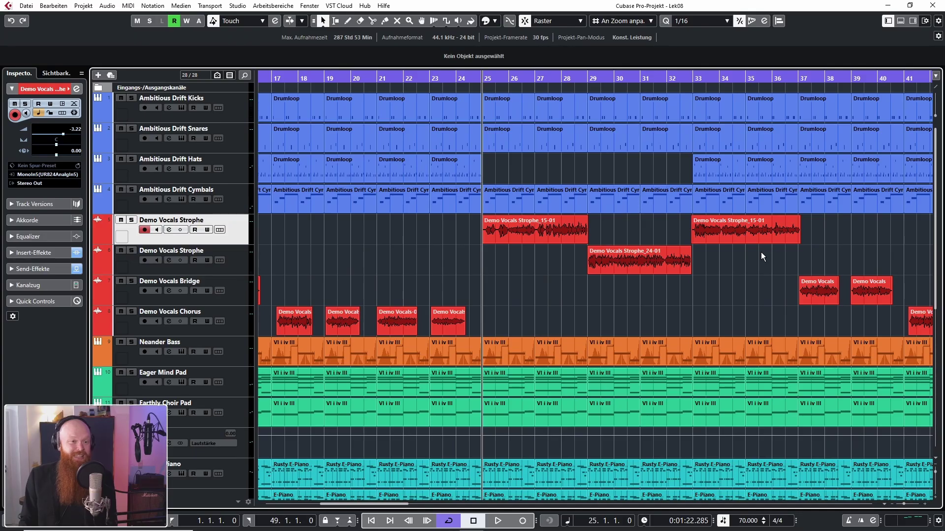
key(g)
key(g)
key(g)
Inspect the verse vocal events, then return the song position to bar 1
drag(657, 259, 222, 231)
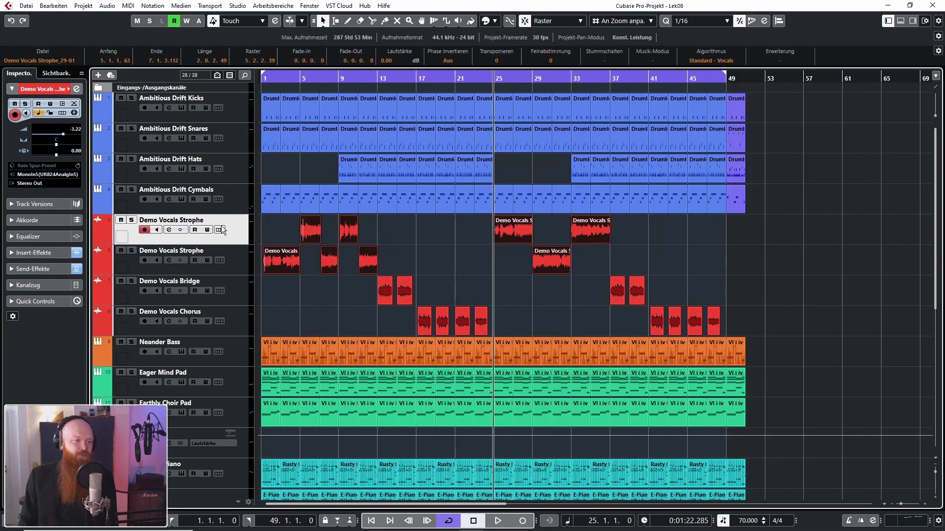
drag(358, 290, 770, 323)
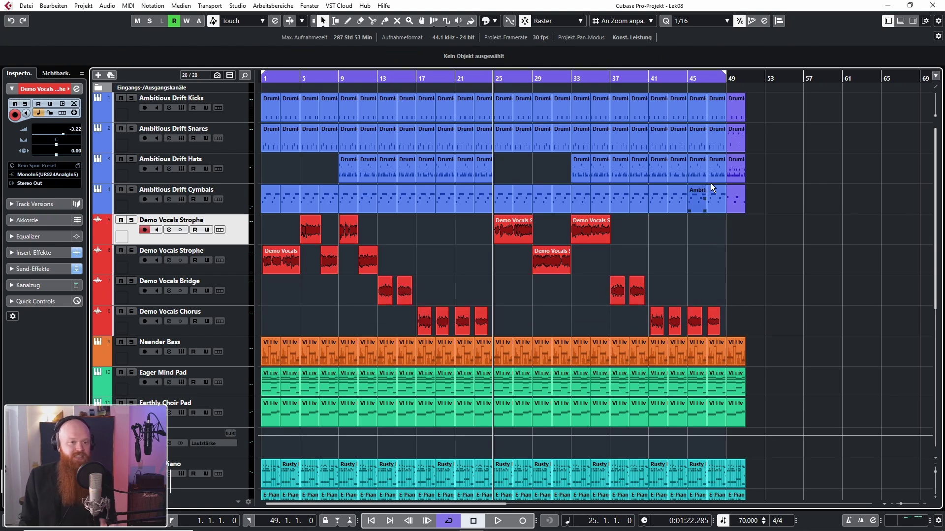
click(722, 79)
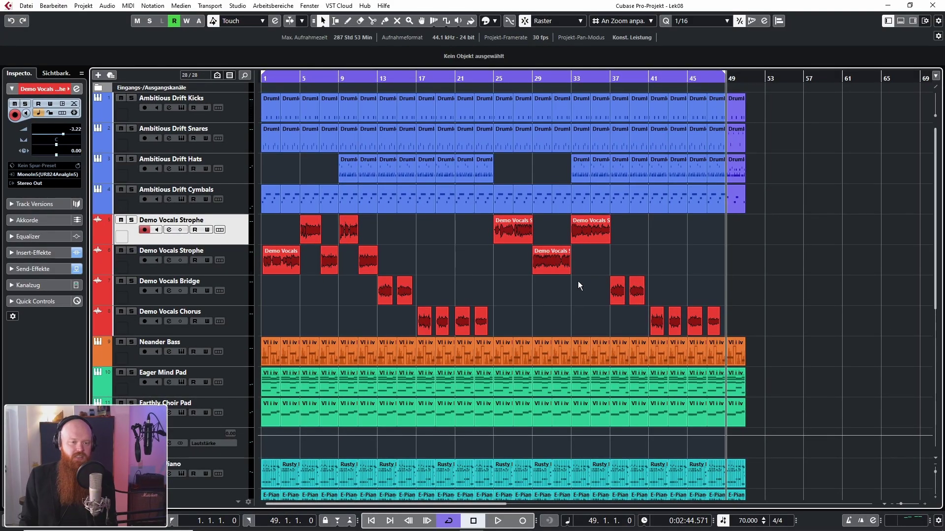
click(528, 235)
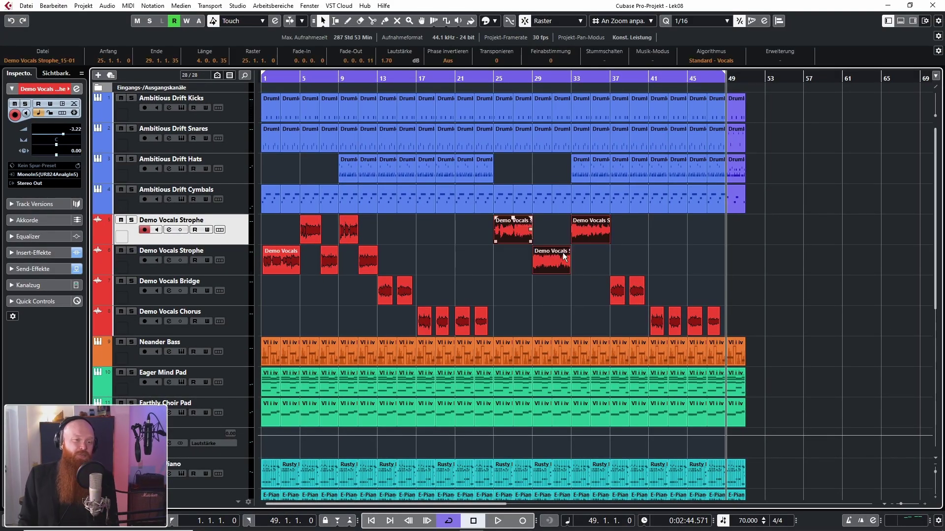
click(627, 261)
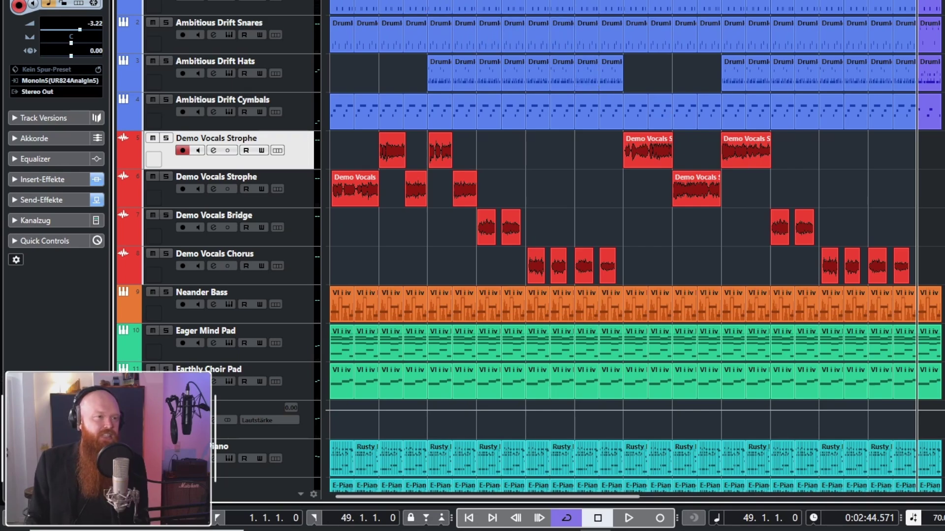
key(Home)
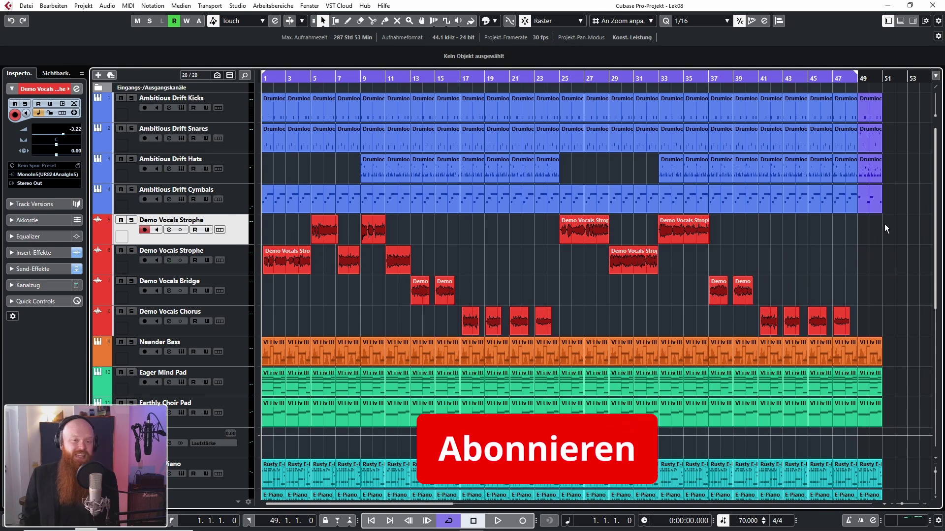
drag(886, 223, 249, 326)
click(321, 317)
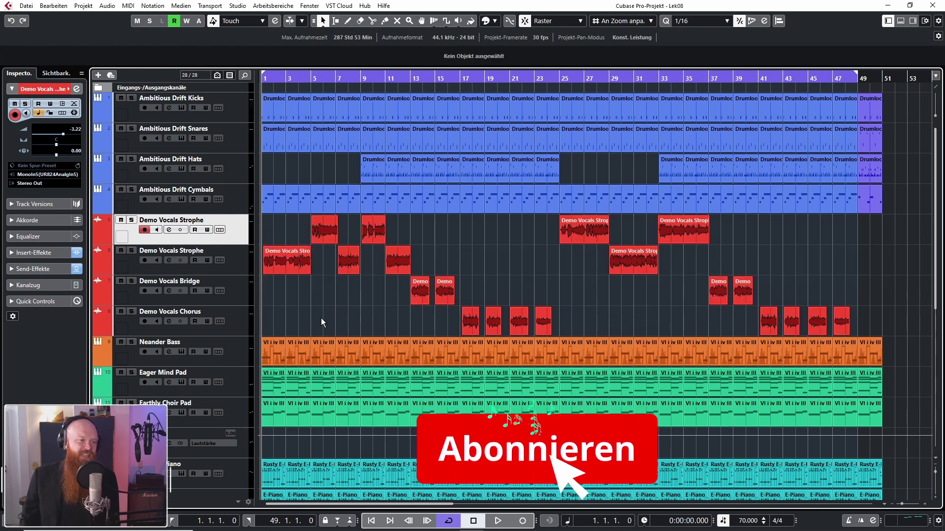